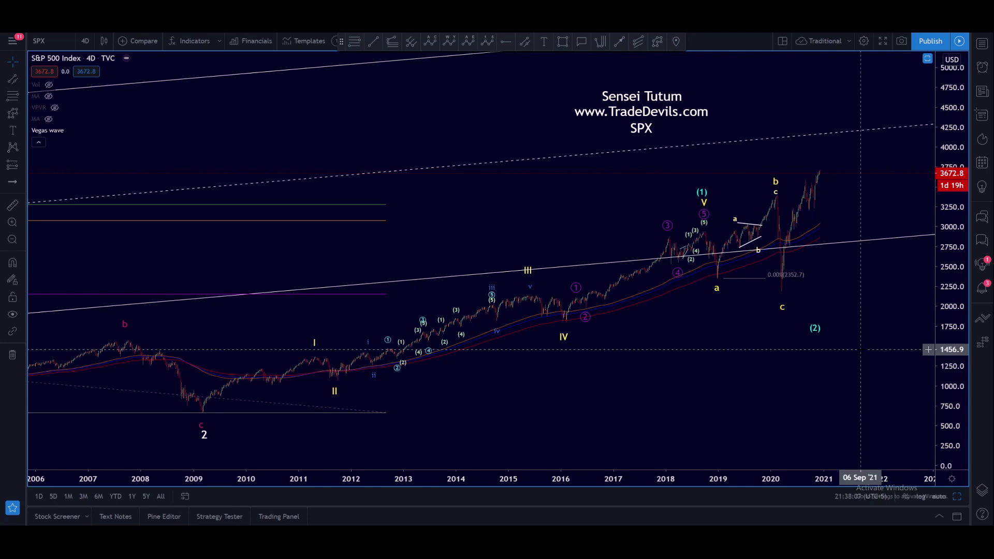
Examine the Elliott wave count on the S&P 500 chart, from the 1970s history to the advance since the 2009 low
{"action": "scroll", "coordinate": [636, 355], "scroll_direction": "down", "scroll_amount": 10}
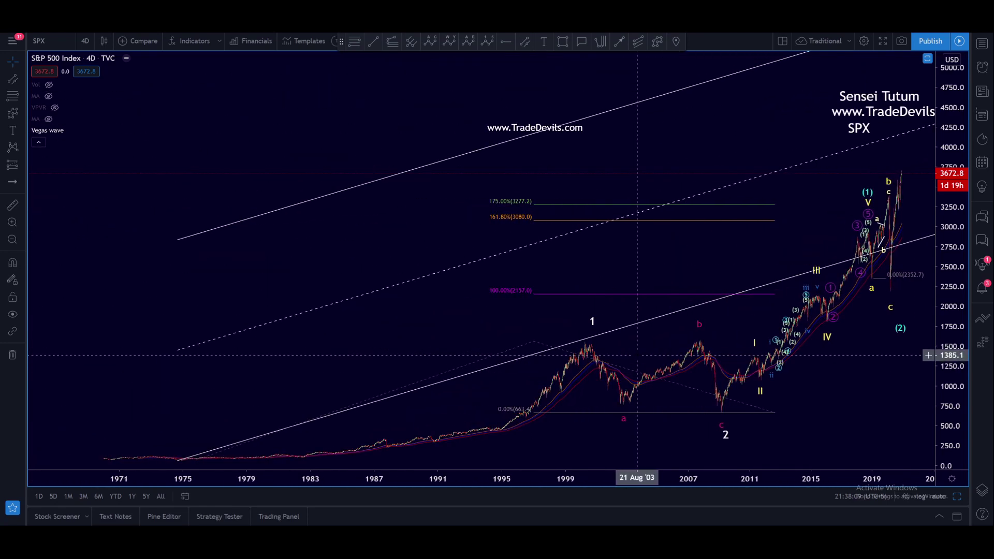
{"action": "left_click_drag", "start_coordinate": [155, 386], "coordinate": [158, 343]}
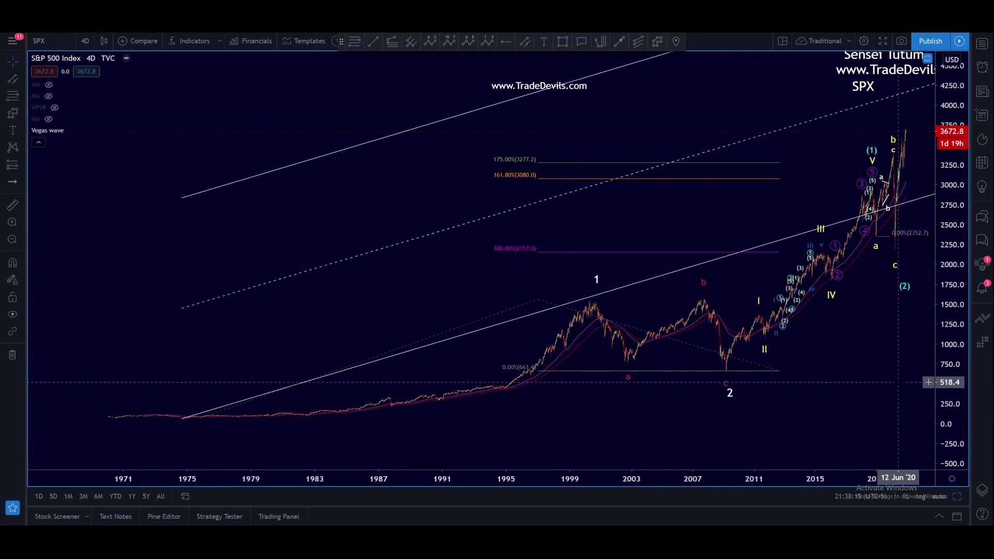
{"action": "left_click_drag", "start_coordinate": [895, 383], "coordinate": [881, 384]}
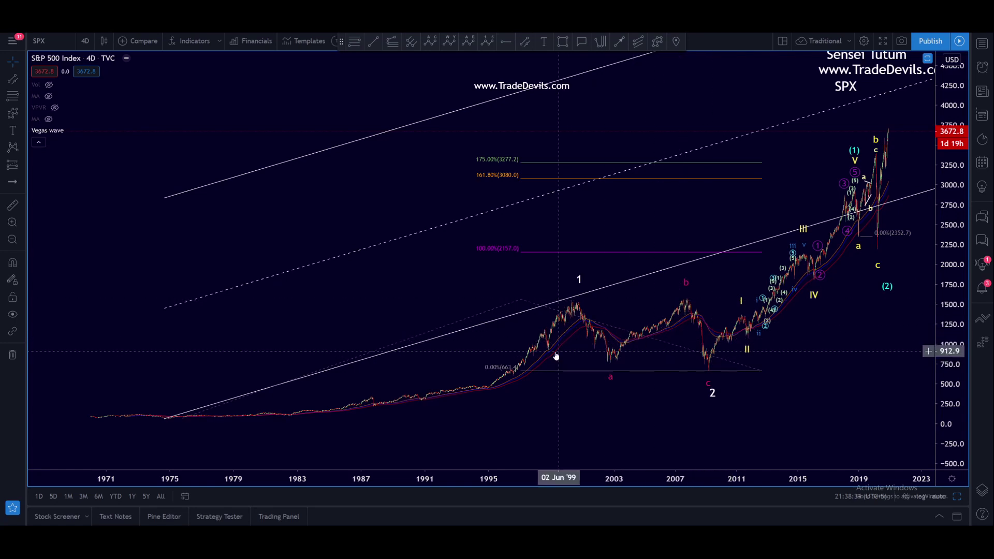
{"action": "left_click_drag", "start_coordinate": [813, 370], "coordinate": [751, 356]}
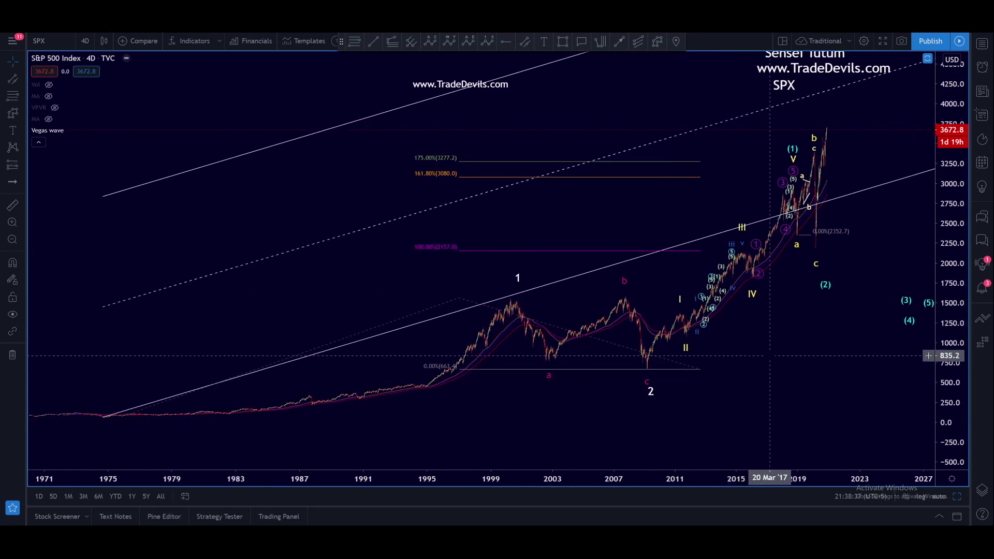
{"action": "scroll", "coordinate": [770, 356], "scroll_direction": "up", "scroll_amount": 3}
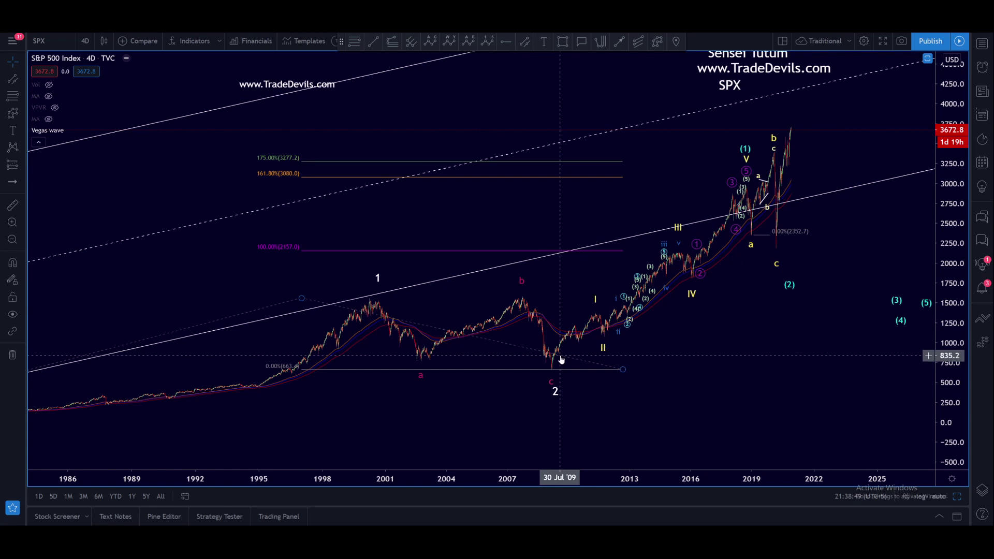
{"action": "scroll", "coordinate": [517, 363], "scroll_direction": "down", "scroll_amount": 2}
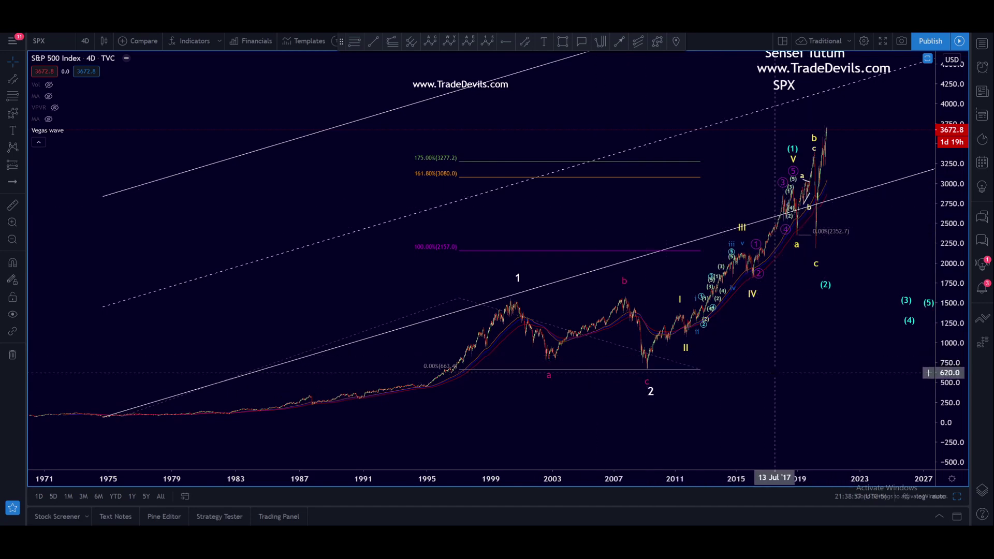
{"action": "scroll", "coordinate": [775, 373], "scroll_direction": "up", "scroll_amount": 6}
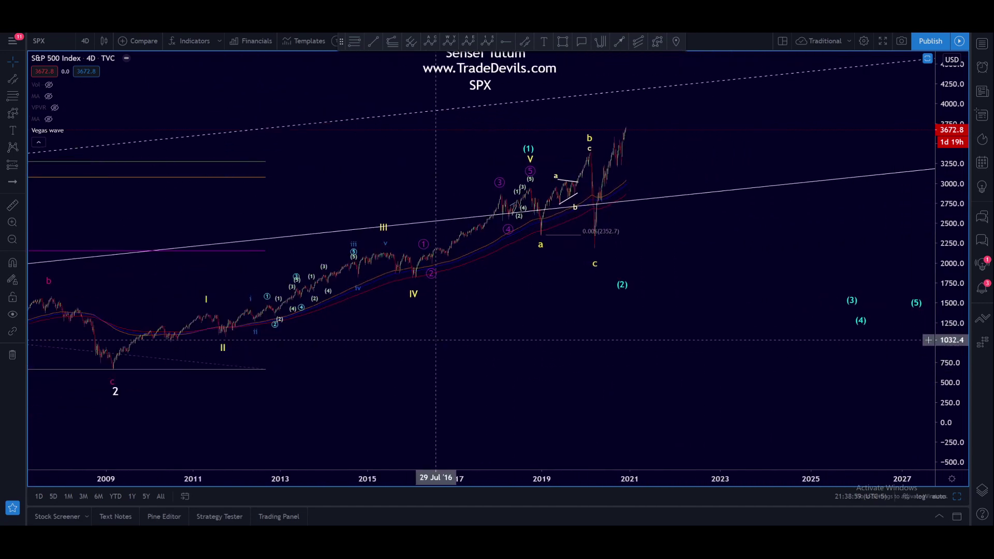
{"action": "left_click_drag", "start_coordinate": [459, 341], "coordinate": [539, 343]}
{"action": "left_click_drag", "start_coordinate": [572, 374], "coordinate": [658, 390]}
{"action": "scroll", "coordinate": [906, 414], "scroll_direction": "up", "scroll_amount": 3}
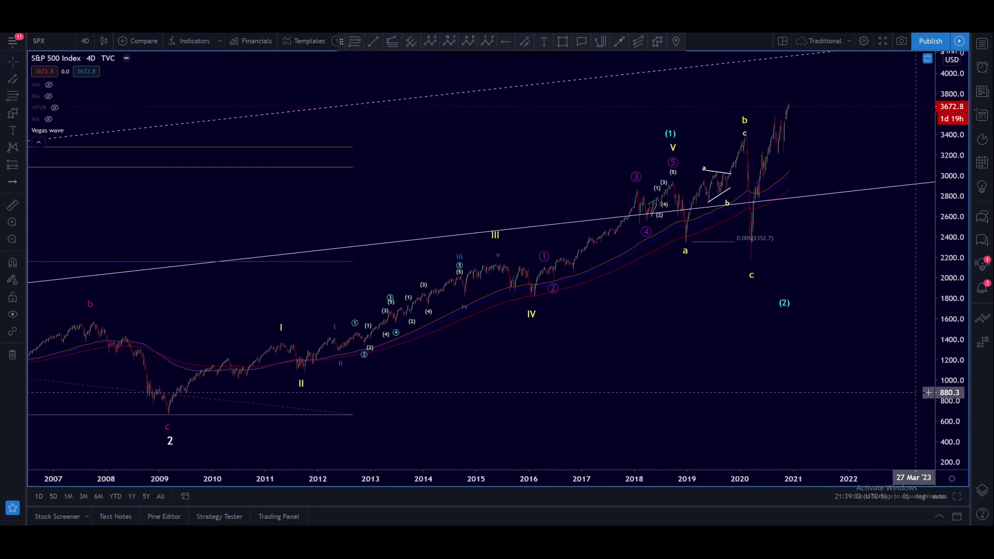
{"action": "left_click_drag", "start_coordinate": [948, 389], "coordinate": [919, 366]}
{"action": "left_click_drag", "start_coordinate": [685, 352], "coordinate": [663, 343]}
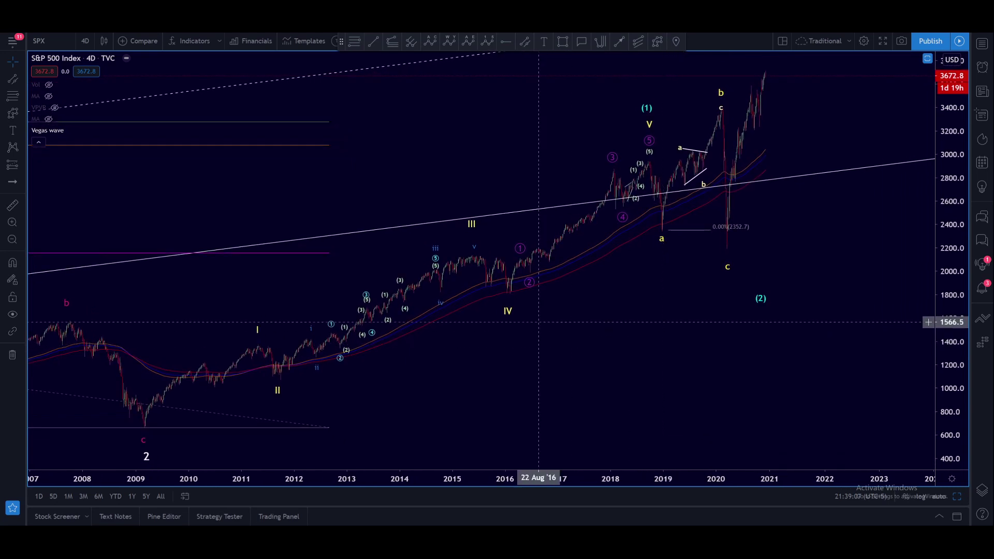
{"action": "left_click_drag", "start_coordinate": [658, 333], "coordinate": [628, 383]}
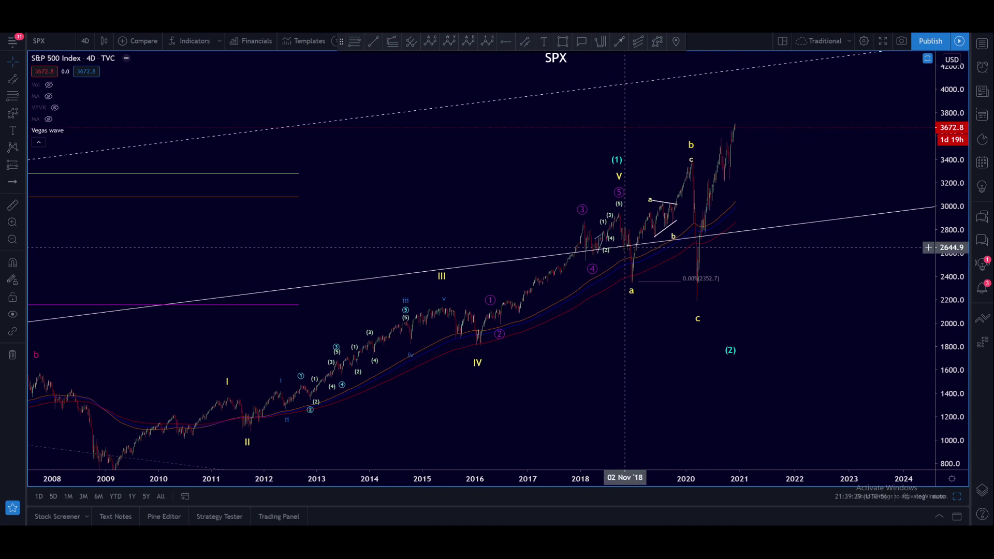
{"action": "left_click_drag", "start_coordinate": [664, 409], "coordinate": [652, 392]}
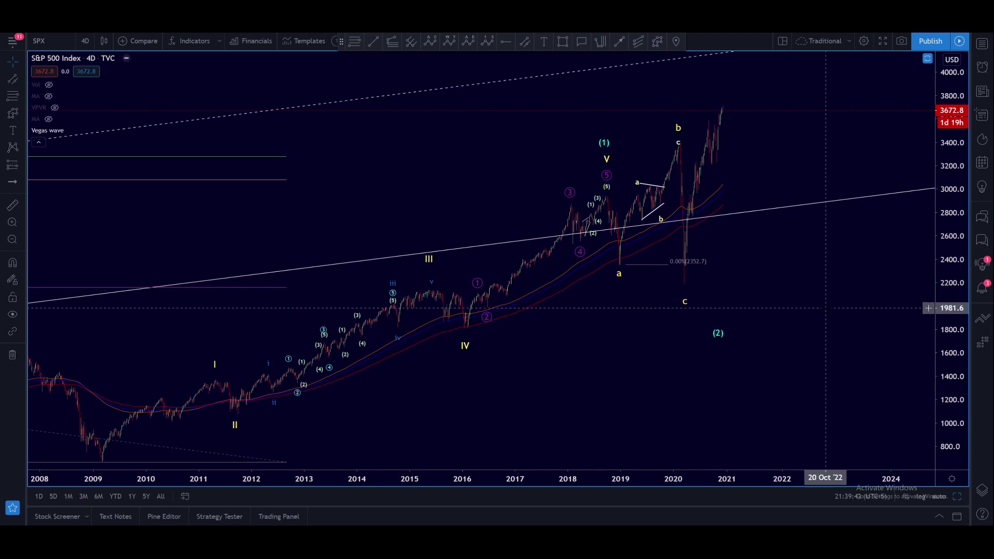
Reposition the white a point of the a-b-c correction at the April 2019 high, around 2990.8
{"action": "scroll", "coordinate": [794, 311], "scroll_direction": "up", "scroll_amount": 2}
{"action": "left_click_drag", "start_coordinate": [747, 309], "coordinate": [807, 350]}
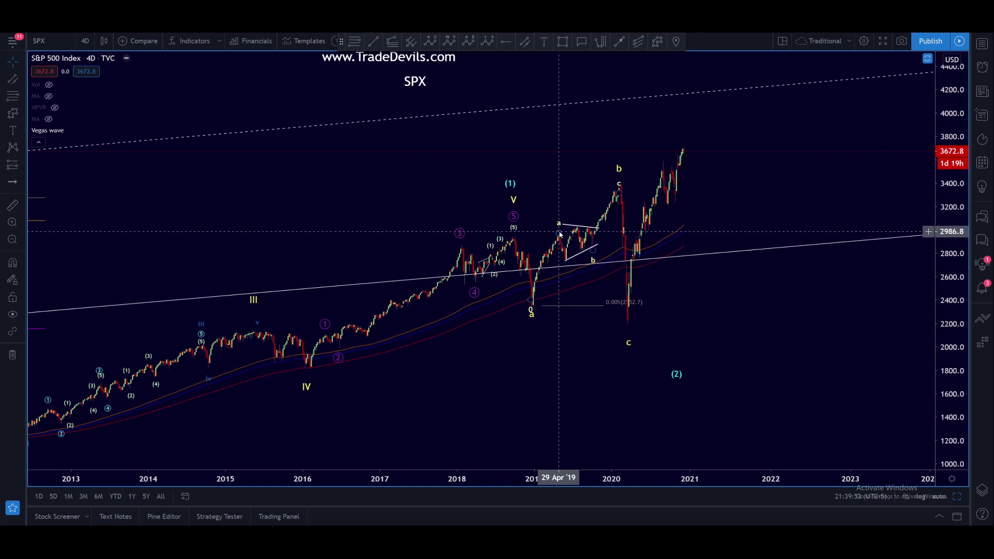
{"action": "left_click_drag", "start_coordinate": [560, 234], "coordinate": [567, 237]}
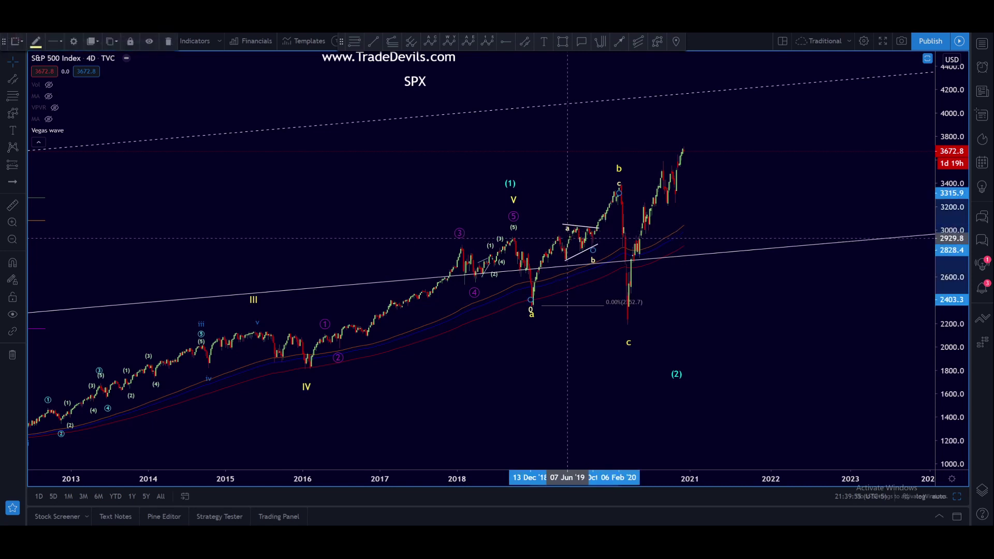
{"action": "mouse_move", "coordinate": [568, 237]}
{"action": "left_mouse_down"}
{"action": "mouse_move", "coordinate": [543, 266]}
{"action": "mouse_move", "coordinate": [579, 257]}
{"action": "mouse_move", "coordinate": [533, 256]}
{"action": "mouse_move", "coordinate": [533, 275]}
{"action": "mouse_move", "coordinate": [575, 232]}
{"action": "mouse_move", "coordinate": [564, 228]}
{"action": "mouse_move", "coordinate": [581, 230]}
{"action": "mouse_move", "coordinate": [557, 231]}
{"action": "left_mouse_up"}
{"action": "left_click", "coordinate": [584, 187]}
{"action": "left_click", "coordinate": [653, 43]}
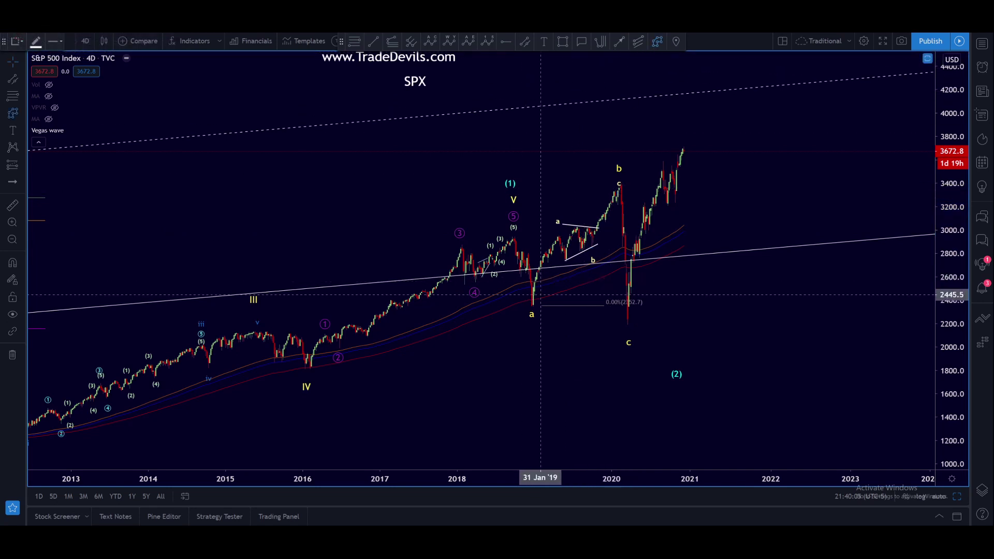
{"action": "left_click", "coordinate": [530, 304]}
{"action": "left_click", "coordinate": [563, 237]}
{"action": "left_click", "coordinate": [565, 260]}
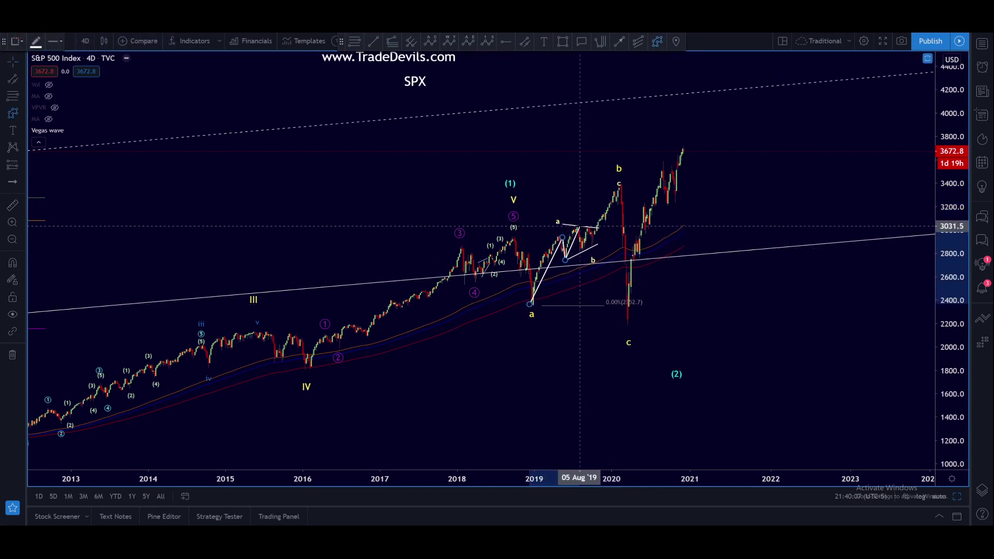
{"action": "key", "text": "Escape"}
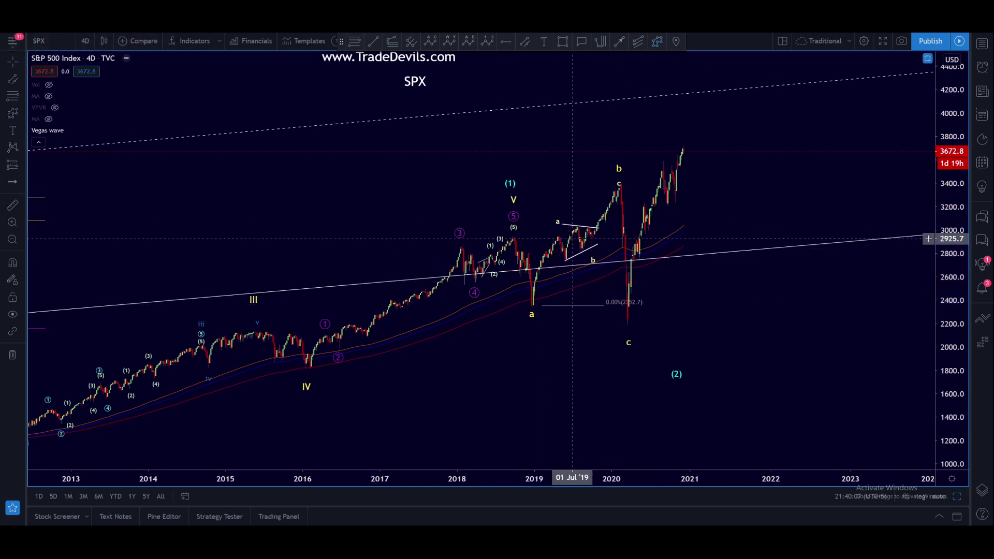
Shift the white b point to the October 2019 low near 2815.8 and the white c point to the February 2020 high near 3312.3
{"action": "left_click", "coordinate": [593, 256]}
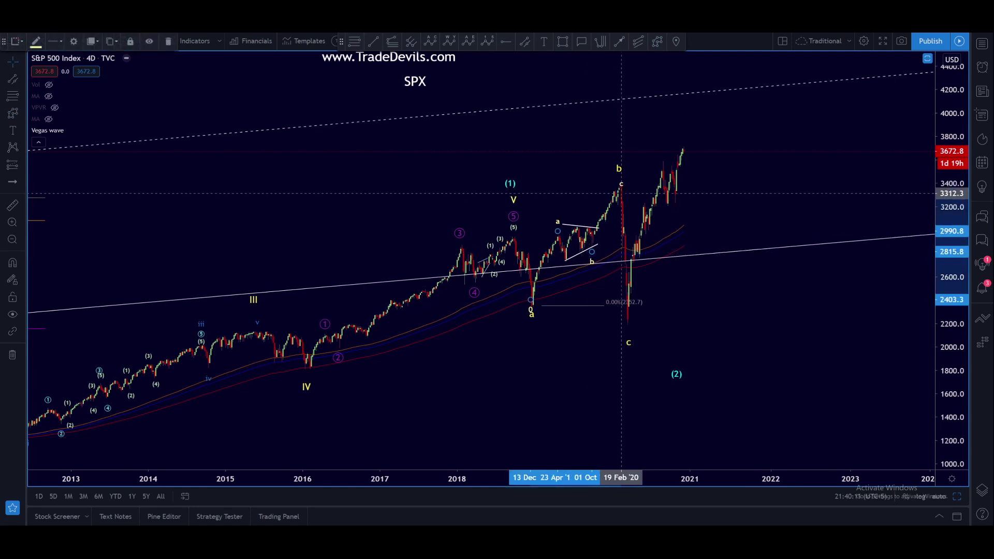
{"action": "left_click", "coordinate": [581, 205]}
Draw a Fib Retracement over the 2019 rally, from about 2343.8 at the yellow wave a low up to about 2946.1
{"action": "scroll", "coordinate": [750, 311], "scroll_direction": "up", "scroll_amount": 3}
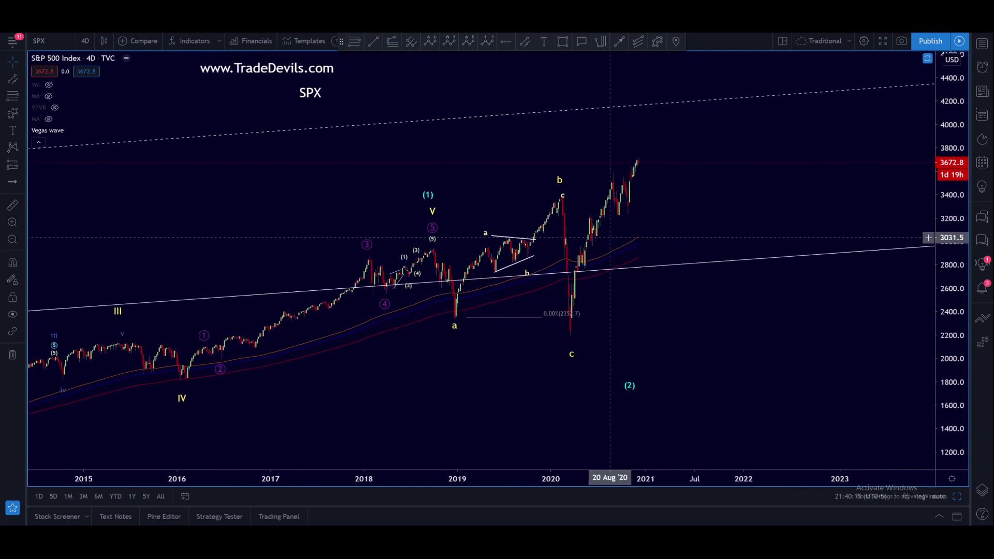
{"action": "left_click", "coordinate": [354, 41]}
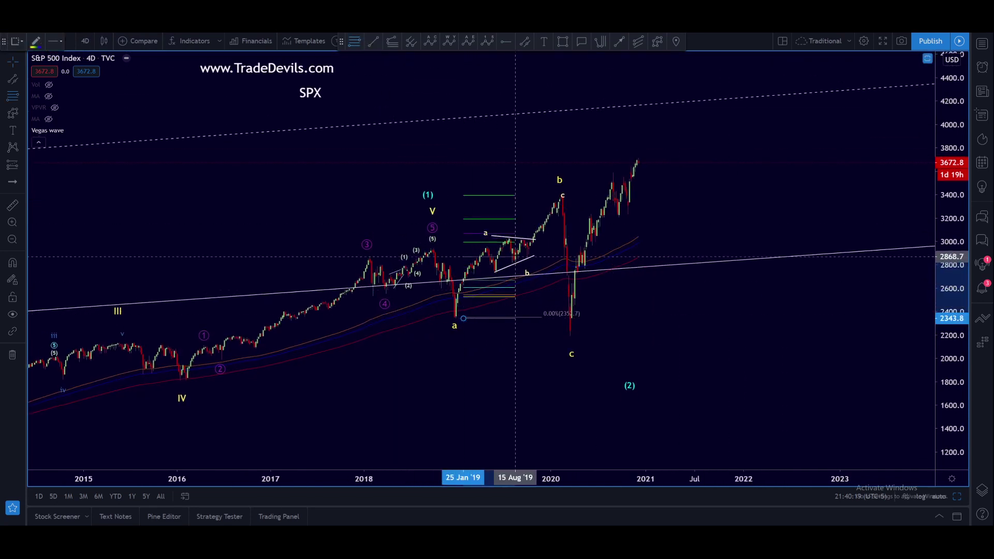
{"action": "left_click", "coordinate": [527, 248]}
{"action": "left_click", "coordinate": [673, 235]}
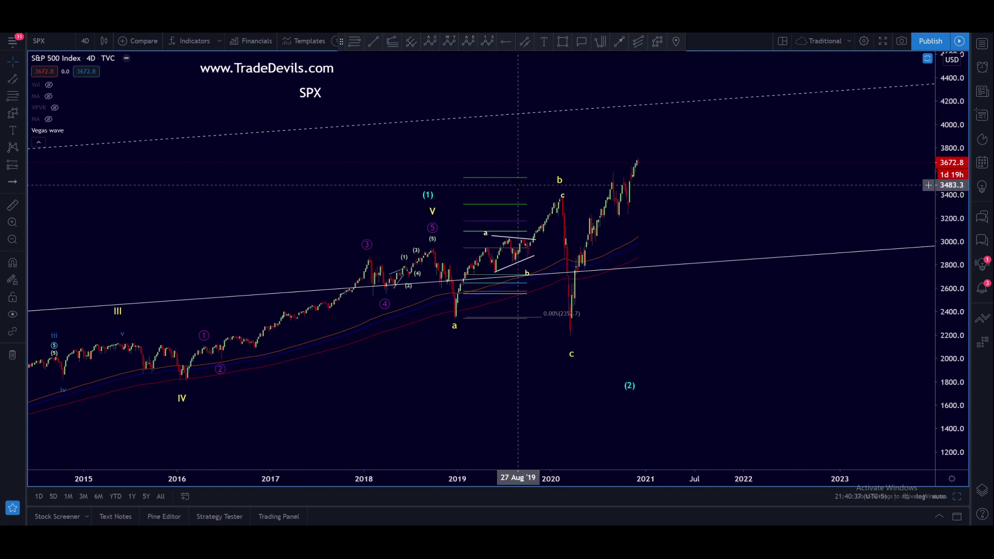
Check the level settings of the Fib Retracement over the 2019 rally, close them without changes and remove the drawing
{"action": "left_click", "coordinate": [518, 179]}
{"action": "double_click", "coordinate": [518, 179]}
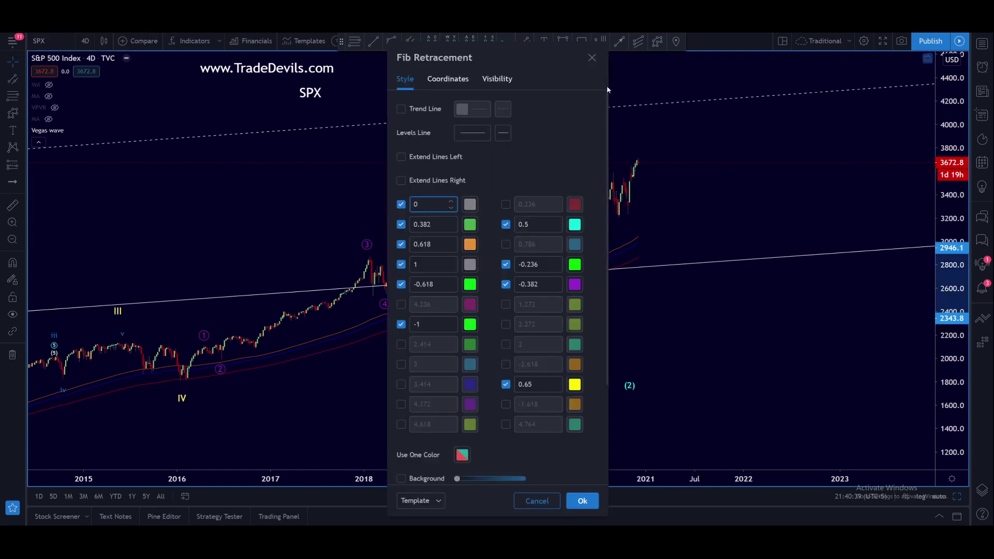
{"action": "left_click", "coordinate": [593, 59]}
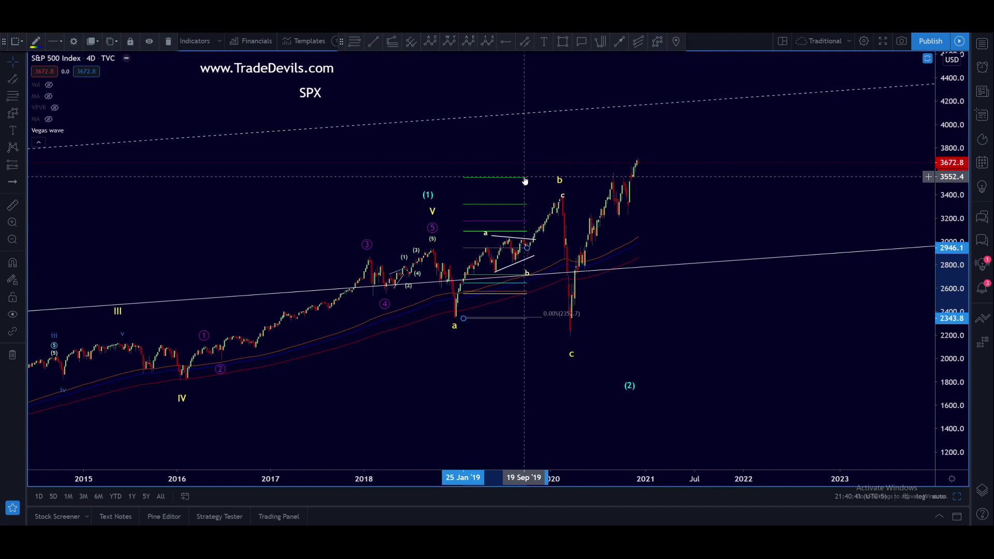
{"action": "left_click", "coordinate": [487, 236]}
{"action": "left_click", "coordinate": [492, 236]}
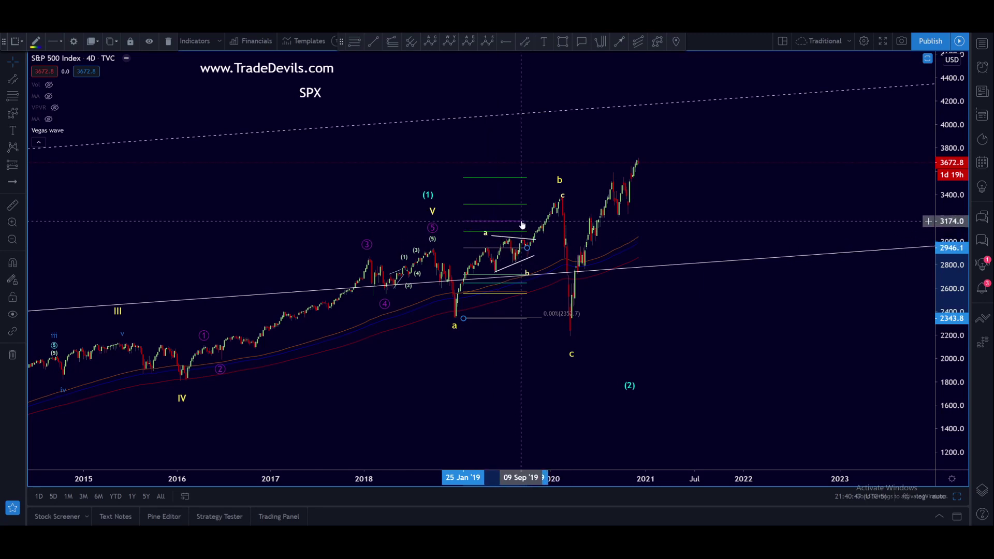
Place the white c label directly over the February 2020 peak and move the yellow b label just above it
{"action": "scroll", "coordinate": [680, 295], "scroll_direction": "up", "scroll_amount": 3}
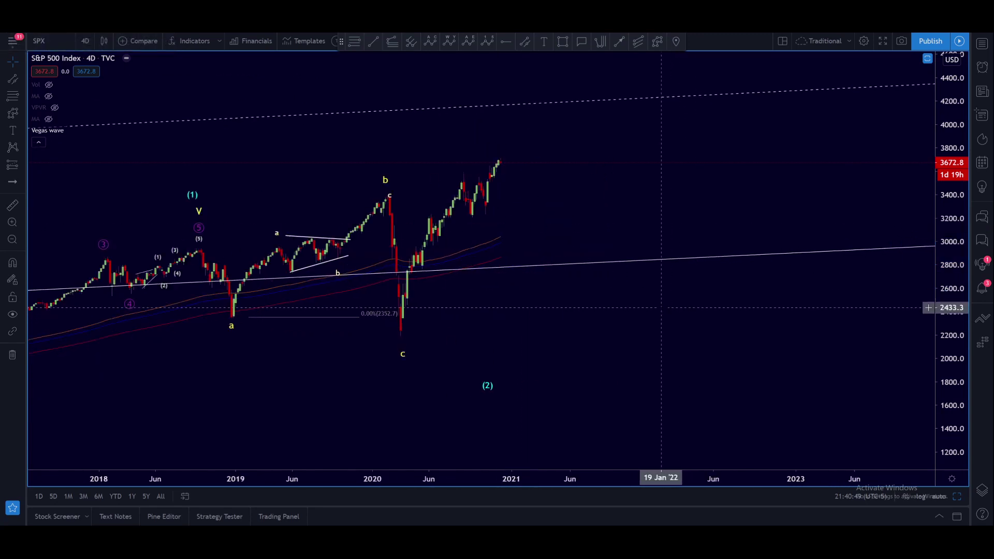
{"action": "left_click_drag", "start_coordinate": [666, 306], "coordinate": [756, 286]}
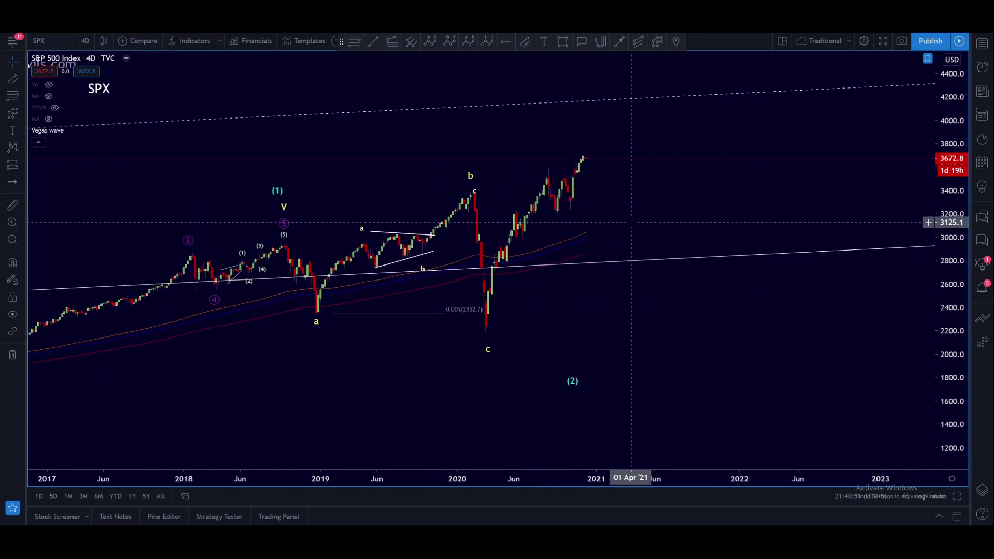
{"action": "scroll", "coordinate": [631, 222], "scroll_direction": "down", "scroll_amount": 1}
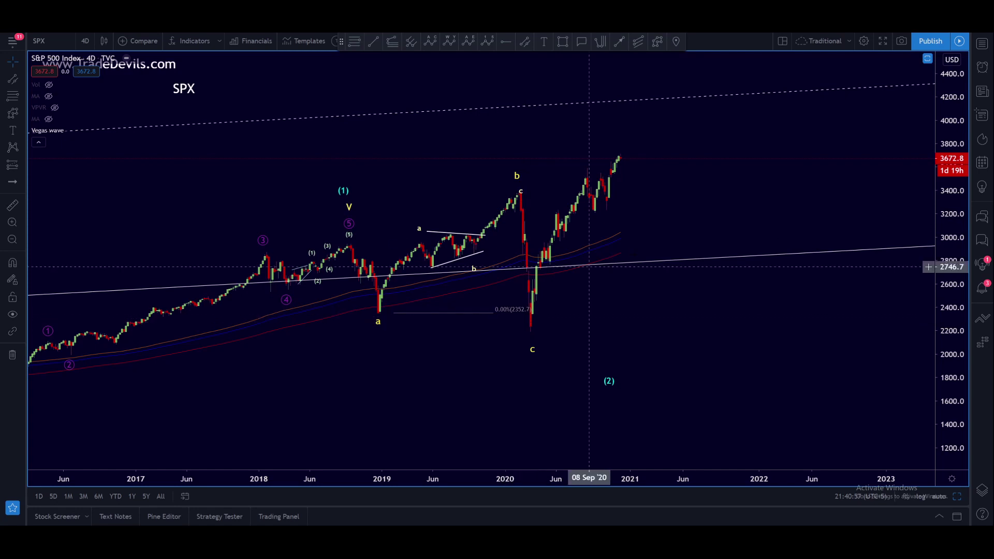
{"action": "scroll", "coordinate": [604, 230], "scroll_direction": "down", "scroll_amount": 1}
{"action": "left_click", "coordinate": [561, 193]}
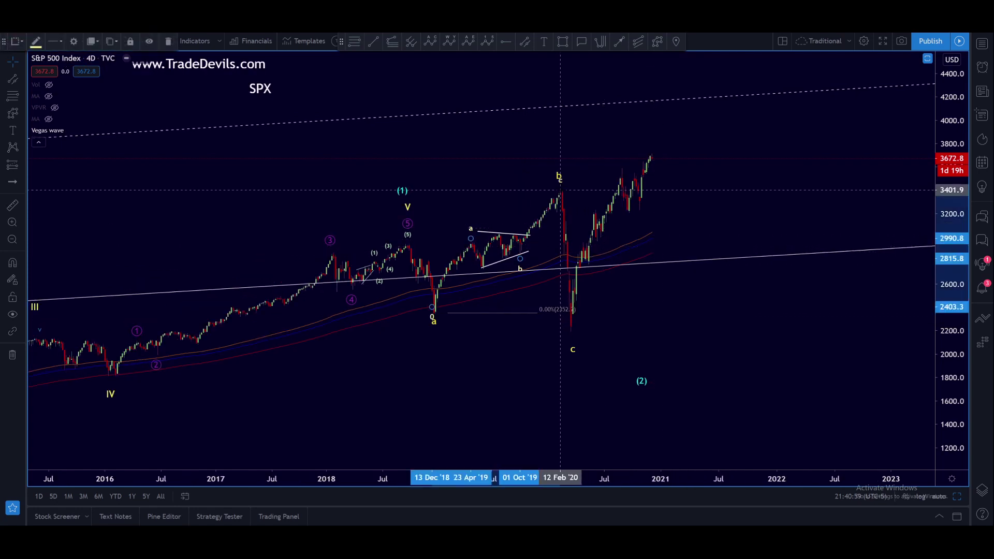
{"action": "left_click", "coordinate": [558, 178]}
{"action": "left_click_drag", "start_coordinate": [557, 177], "coordinate": [560, 182]}
{"action": "left_click", "coordinate": [657, 211]}
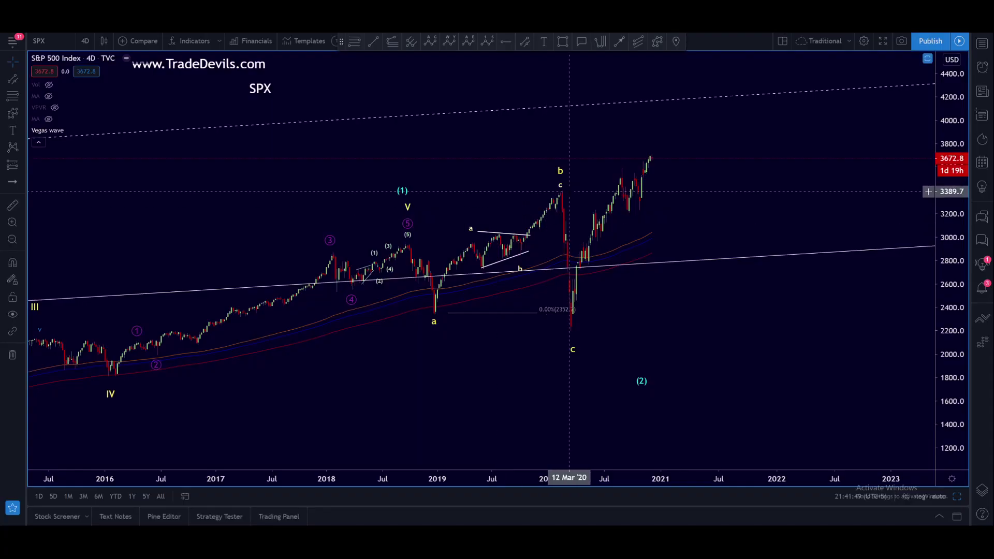
Examine the corrective waves a, b and c of wave (2), including the 2020 drop, against the advance since 2009
{"action": "scroll", "coordinate": [677, 214], "scroll_direction": "up", "scroll_amount": 1}
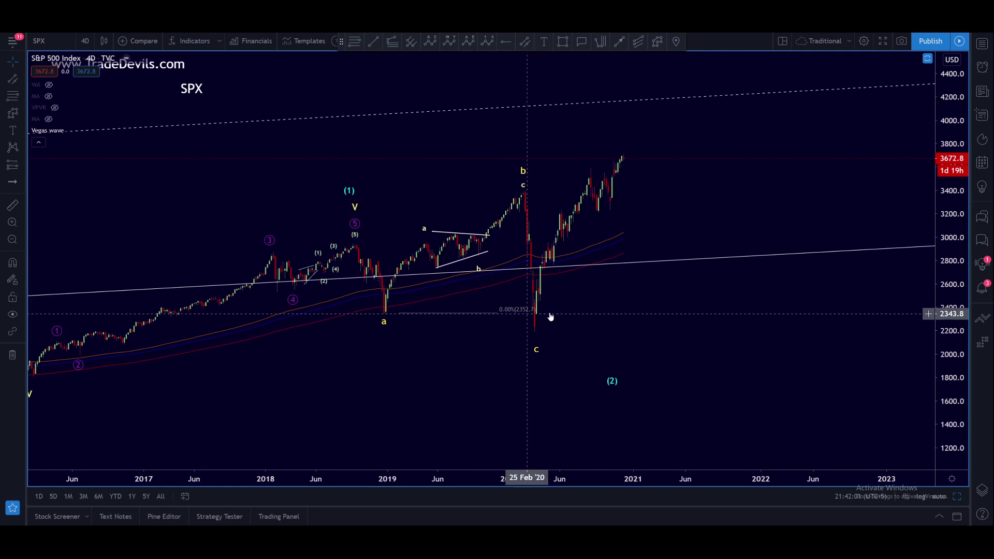
{"action": "scroll", "coordinate": [583, 280], "scroll_direction": "up", "scroll_amount": 4}
{"action": "left_click_drag", "start_coordinate": [583, 280], "coordinate": [717, 291]}
{"action": "scroll", "coordinate": [717, 292], "scroll_direction": "down", "scroll_amount": 3}
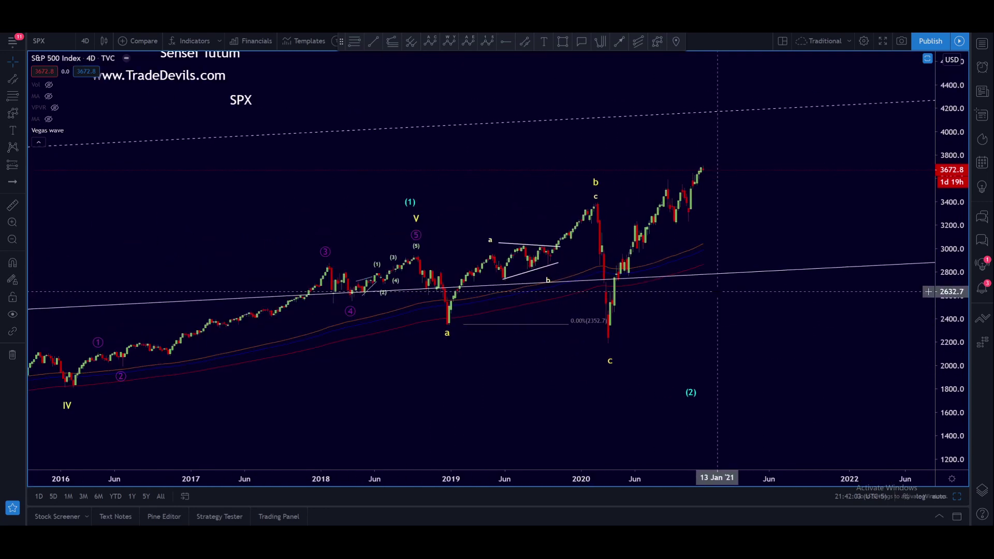
{"action": "scroll", "coordinate": [717, 292], "scroll_direction": "down", "scroll_amount": 2}
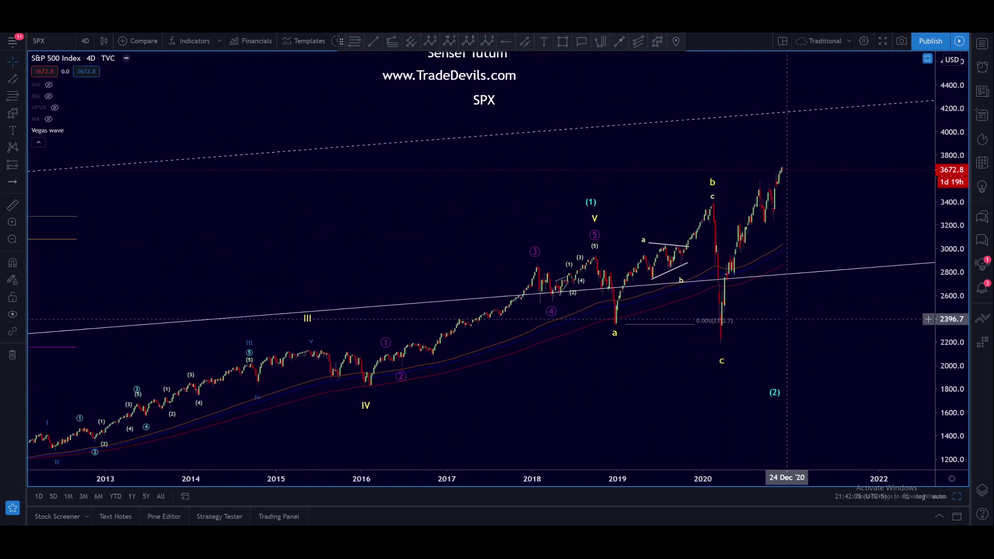
{"action": "left_click_drag", "start_coordinate": [795, 321], "coordinate": [793, 317]}
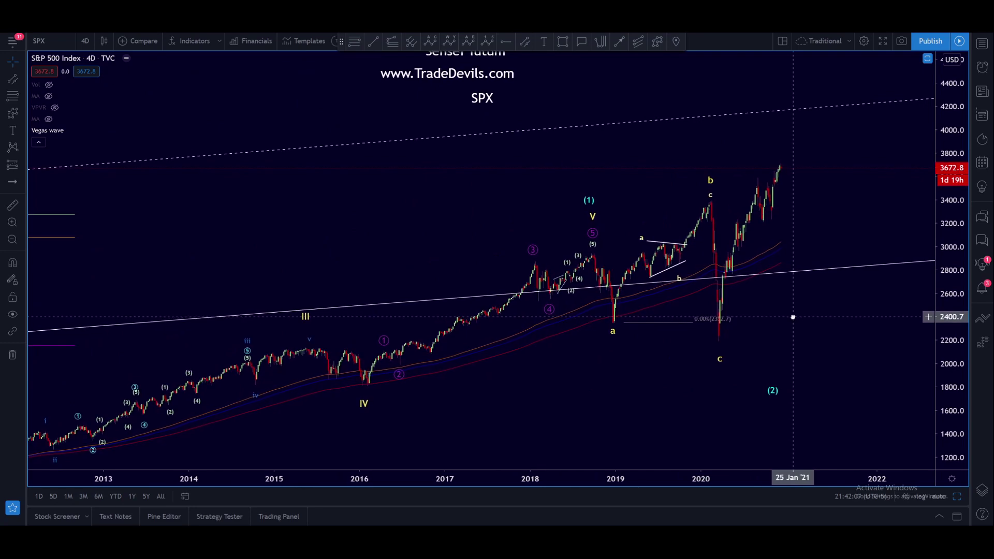
{"action": "scroll", "coordinate": [794, 316], "scroll_direction": "down", "scroll_amount": 3}
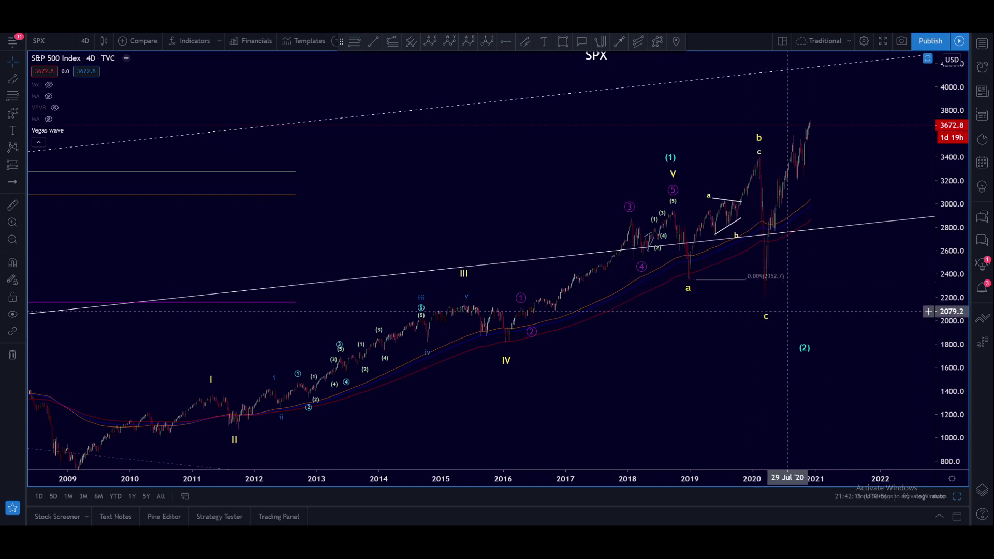
{"action": "scroll", "coordinate": [772, 295], "scroll_direction": "up", "scroll_amount": 2}
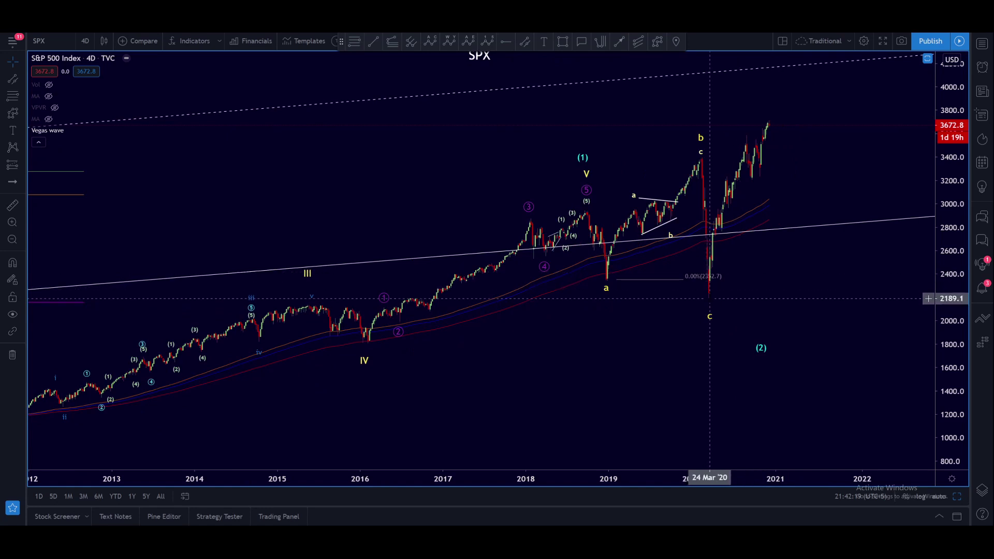
{"action": "scroll", "coordinate": [705, 282], "scroll_direction": "down", "scroll_amount": 2}
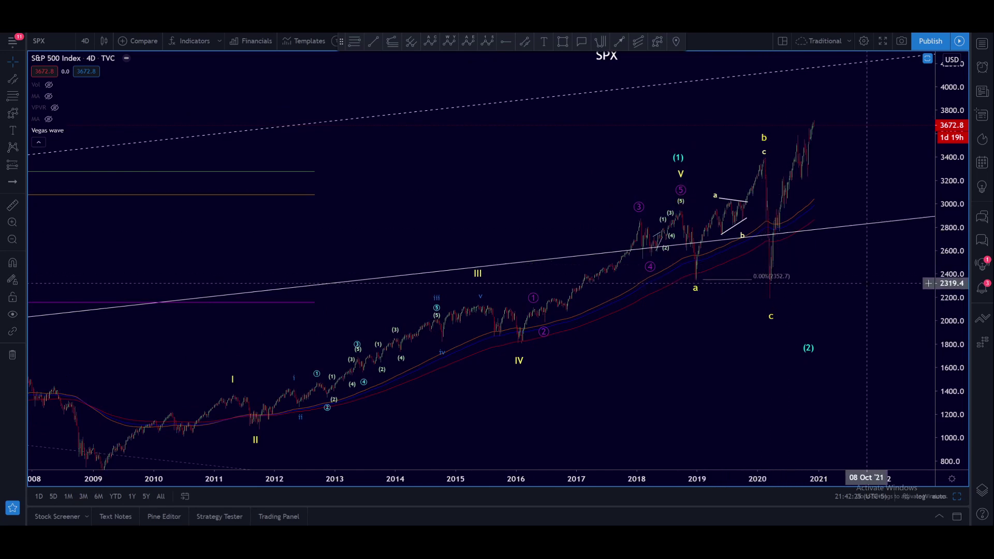
Draw a Fib Retracement from about 667.1 at the 2009 low up to about 2942.0 at the wave (1) high, and remove it
{"action": "left_click_drag", "start_coordinate": [865, 282], "coordinate": [876, 238]}
{"action": "scroll", "coordinate": [828, 194], "scroll_direction": "down", "scroll_amount": 1}
{"action": "scroll", "coordinate": [847, 192], "scroll_direction": "up", "scroll_amount": 2}
{"action": "scroll", "coordinate": [876, 237], "scroll_direction": "down", "scroll_amount": 1}
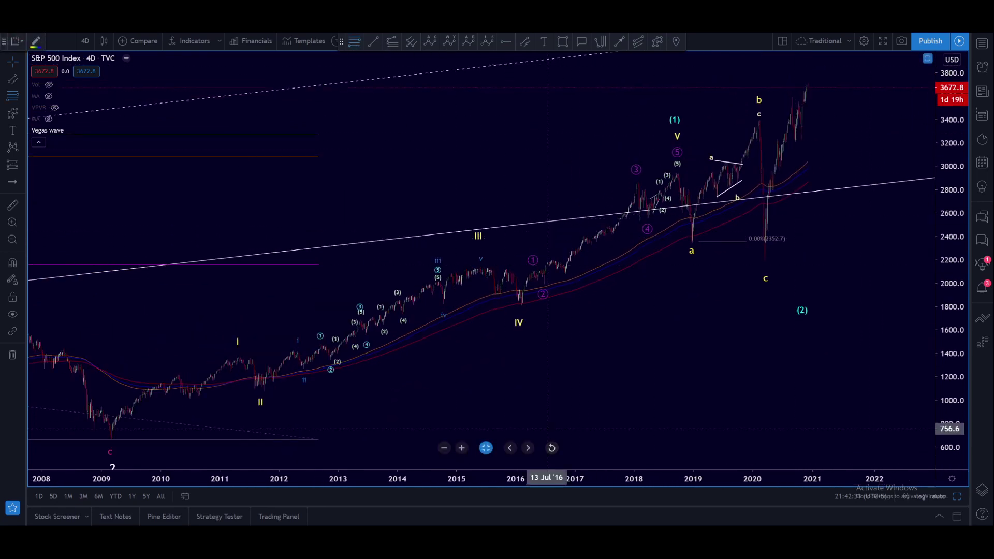
{"action": "left_click", "coordinate": [560, 439]}
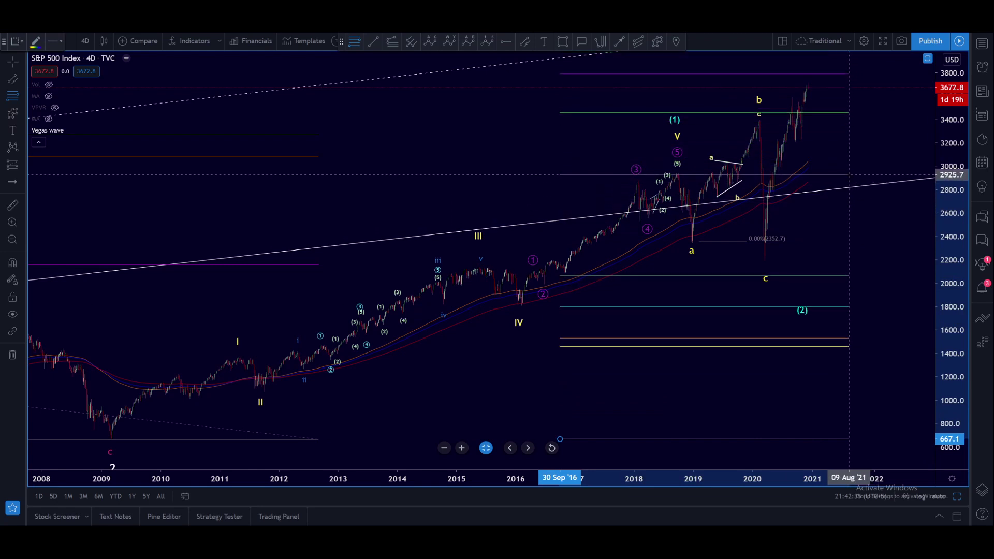
{"action": "left_click", "coordinate": [849, 173]}
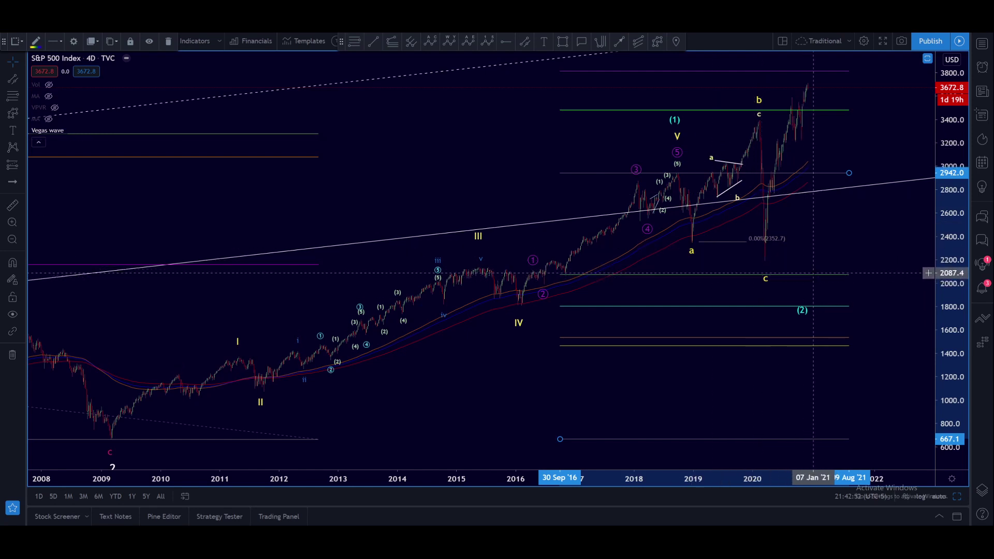
{"action": "key", "text": "Delete"}
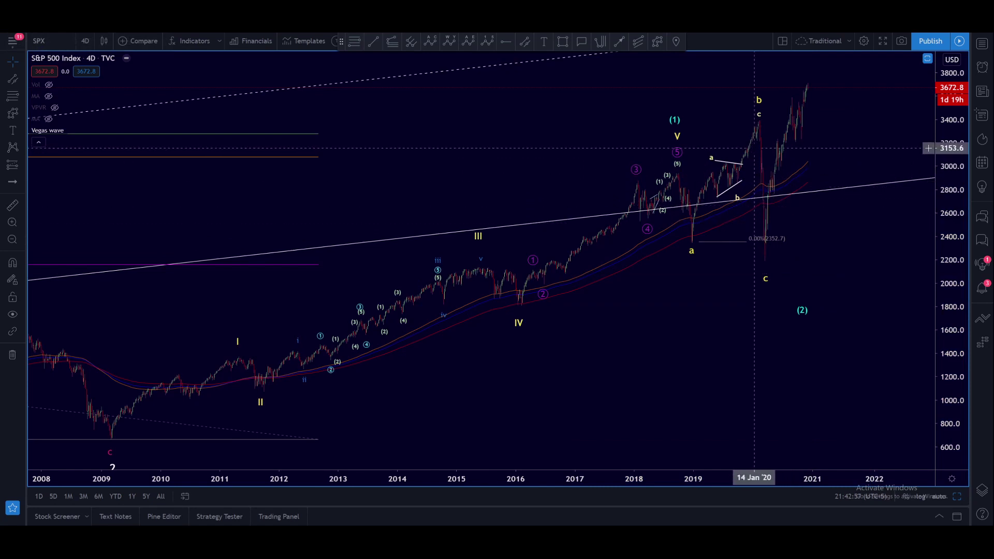
Move the cyan (2) label up and further along in time, to about 2087.4 in July 2021
{"action": "mouse_move", "coordinate": [802, 299]}
{"action": "left_mouse_down"}
{"action": "mouse_move", "coordinate": [769, 288]}
{"action": "mouse_move", "coordinate": [846, 283]}
{"action": "left_mouse_up"}
{"action": "left_click", "coordinate": [853, 291]}
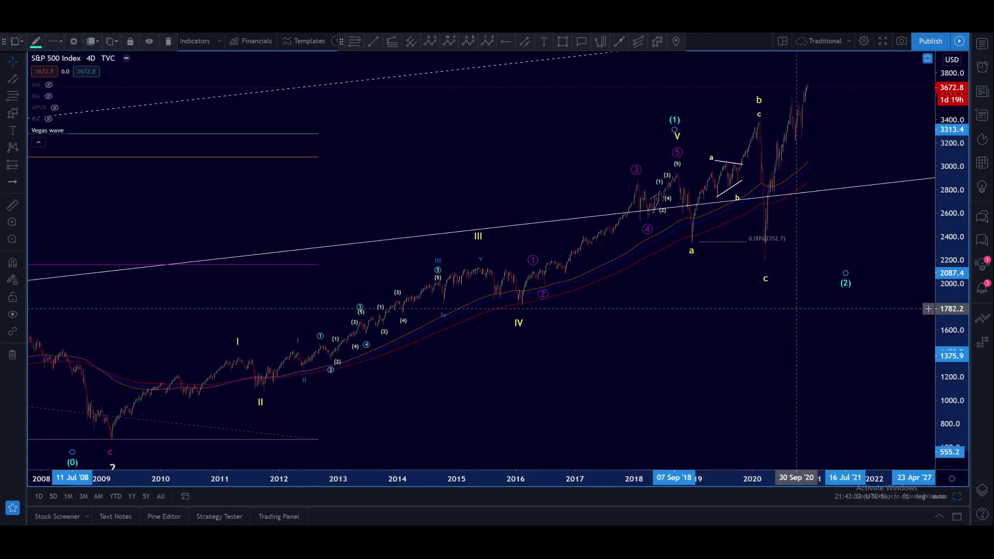
{"action": "left_click", "coordinate": [776, 307]}
Draw a parallel channel from the wave II low at 1070.0 to 2665.3 in March 2021, with its upper line through 2925.7, and delete it
{"action": "left_click", "coordinate": [524, 40]}
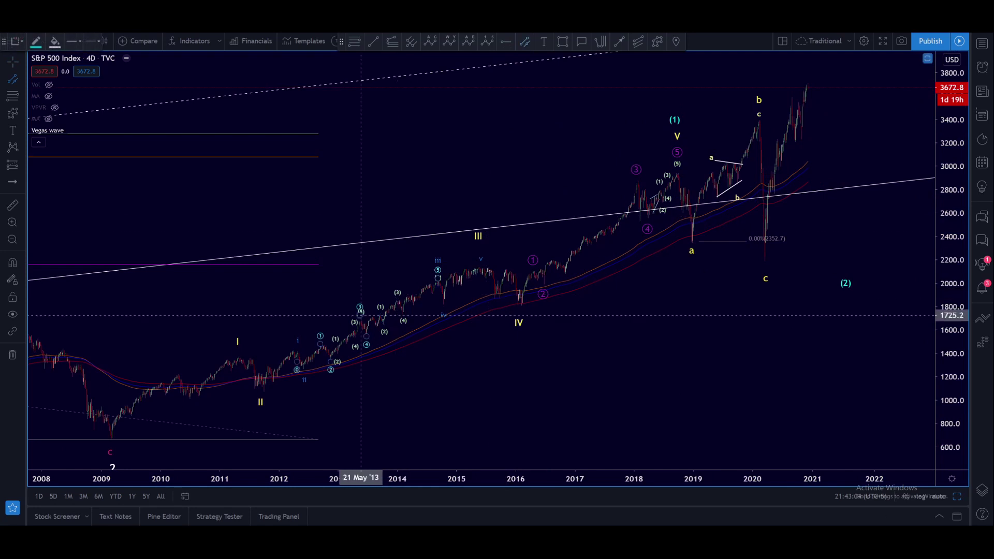
{"action": "left_click", "coordinate": [262, 393]}
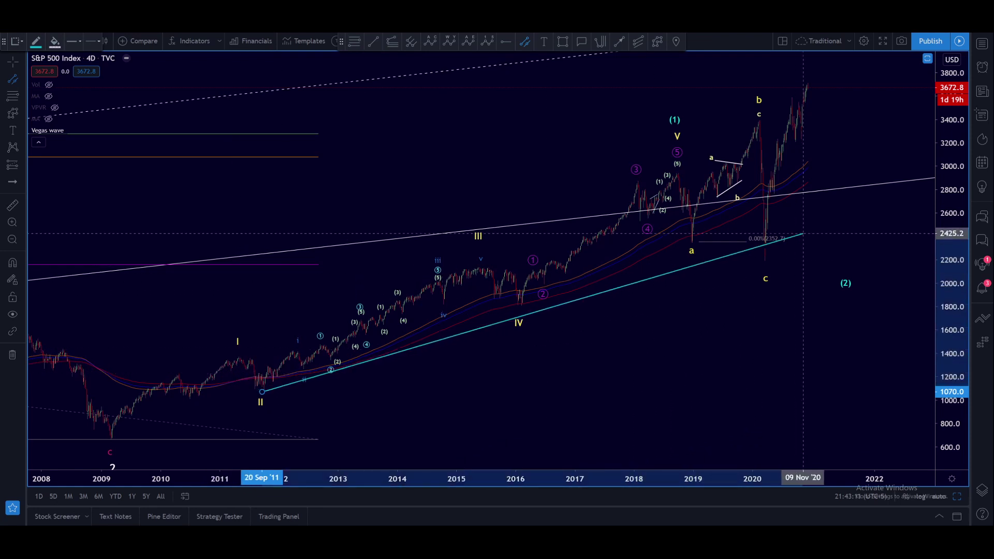
{"action": "left_click", "coordinate": [827, 205]}
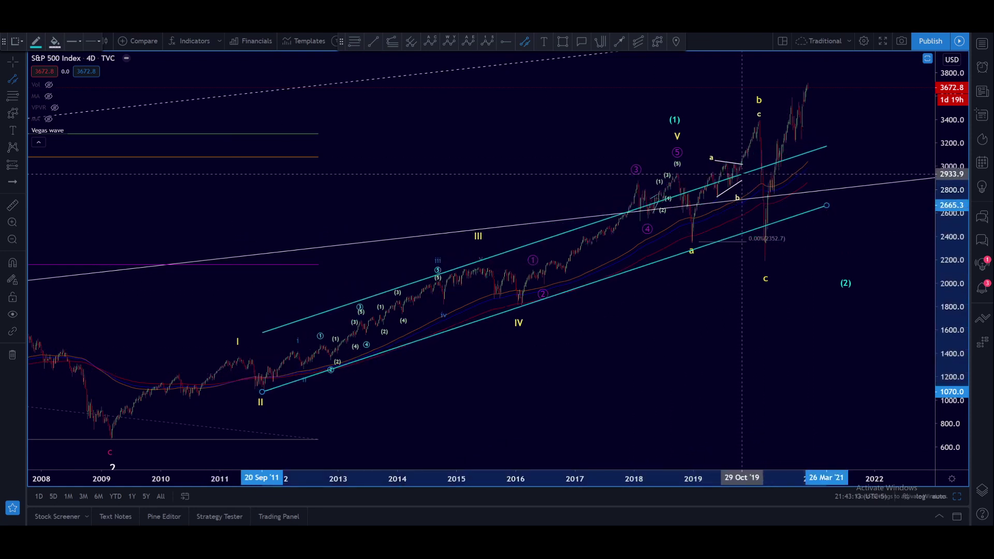
{"action": "left_click", "coordinate": [743, 175]}
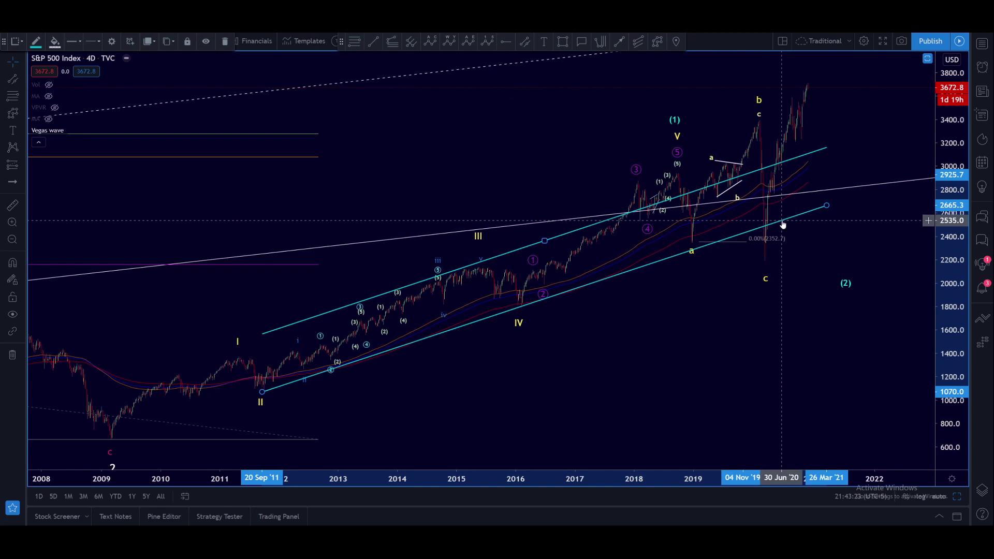
{"action": "key", "text": "Delete"}
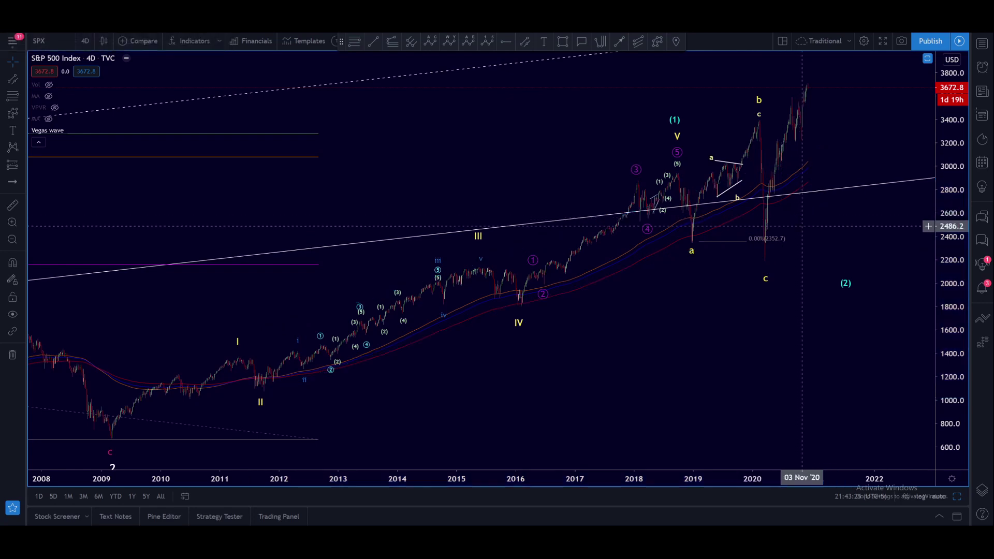
Move the yellow c label up closer to the March 2020 low, to about 2181
{"action": "scroll", "coordinate": [798, 226], "scroll_direction": "up", "scroll_amount": 3}
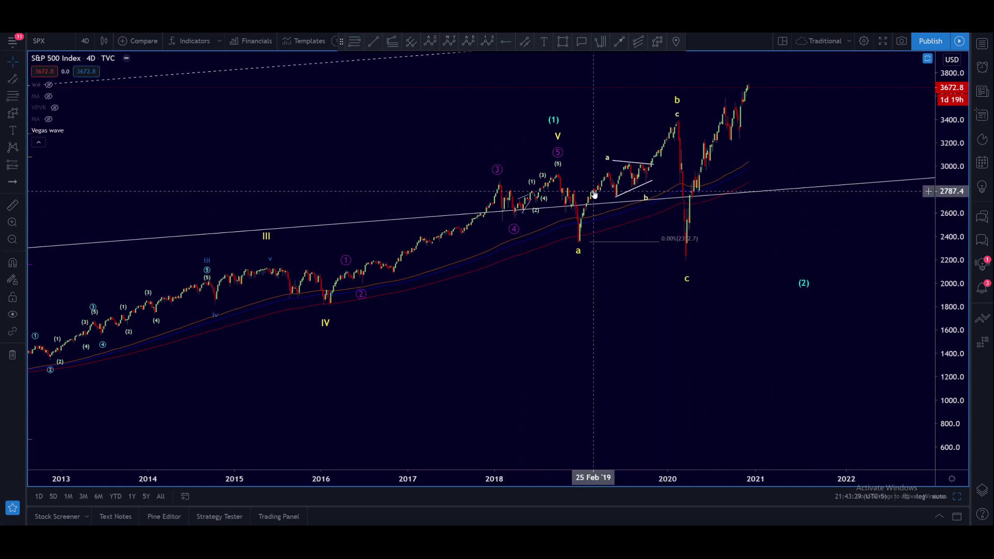
{"action": "left_click", "coordinate": [688, 279]}
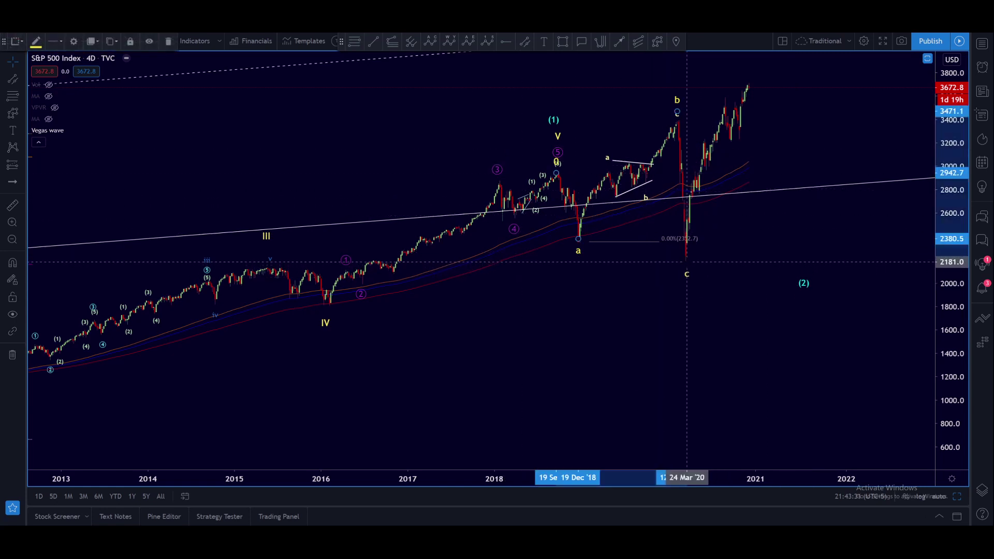
{"action": "left_click", "coordinate": [654, 279]}
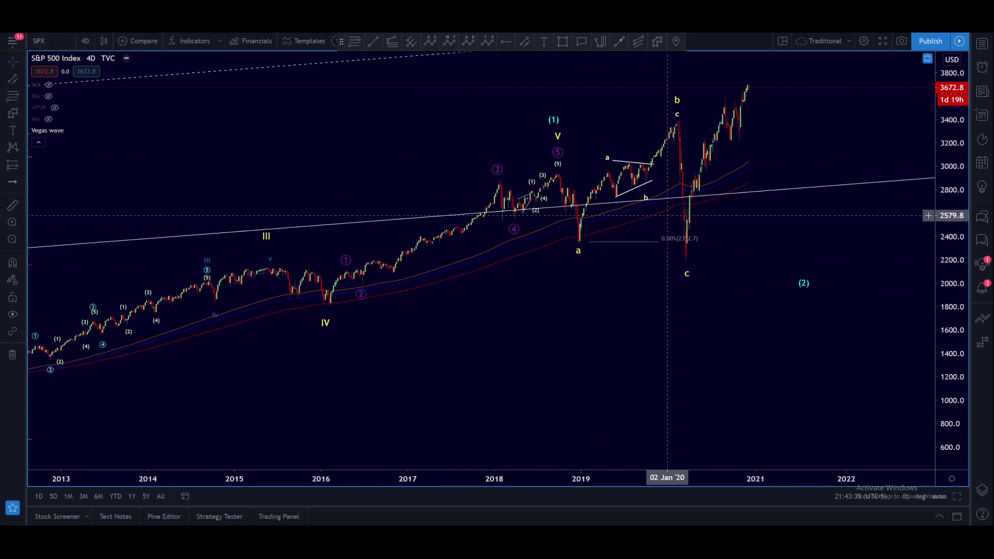
Examine the yellow a-b-c correction after wave (1) and the rally from the March 2020 low
{"action": "scroll", "coordinate": [696, 225], "scroll_direction": "up", "scroll_amount": 2}
{"action": "scroll", "coordinate": [694, 225], "scroll_direction": "up", "scroll_amount": 2}
{"action": "left_click_drag", "start_coordinate": [688, 226], "coordinate": [738, 291]}
{"action": "scroll", "coordinate": [739, 270], "scroll_direction": "up", "scroll_amount": 2}
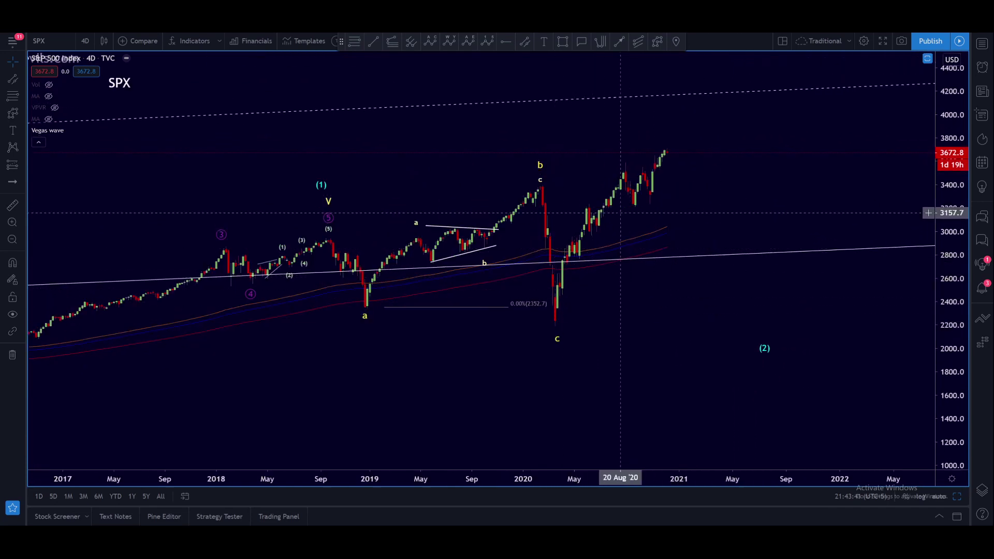
{"action": "scroll", "coordinate": [549, 303], "scroll_direction": "up", "scroll_amount": 2}
{"action": "scroll", "coordinate": [672, 295], "scroll_direction": "down", "scroll_amount": 3}
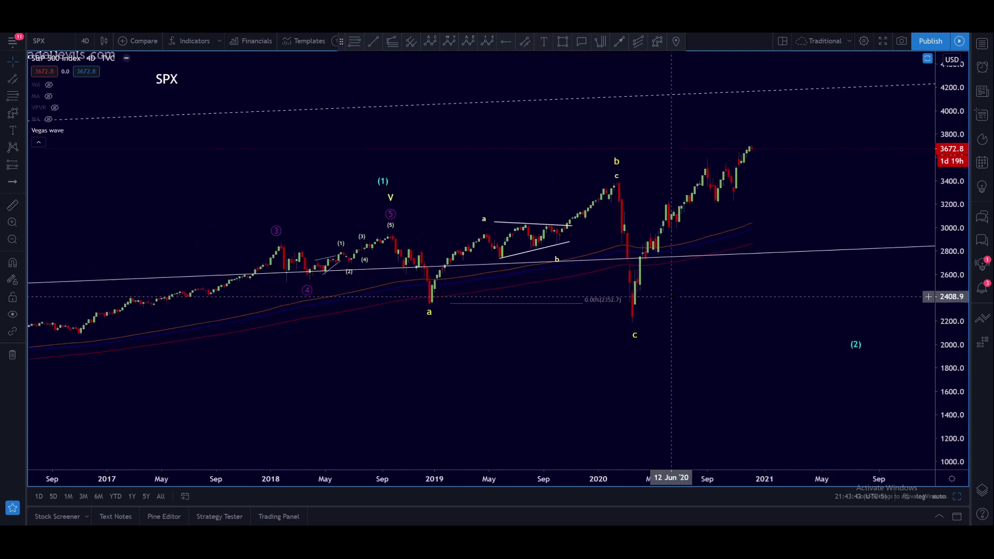
{"action": "scroll", "coordinate": [752, 308], "scroll_direction": "down", "scroll_amount": 2}
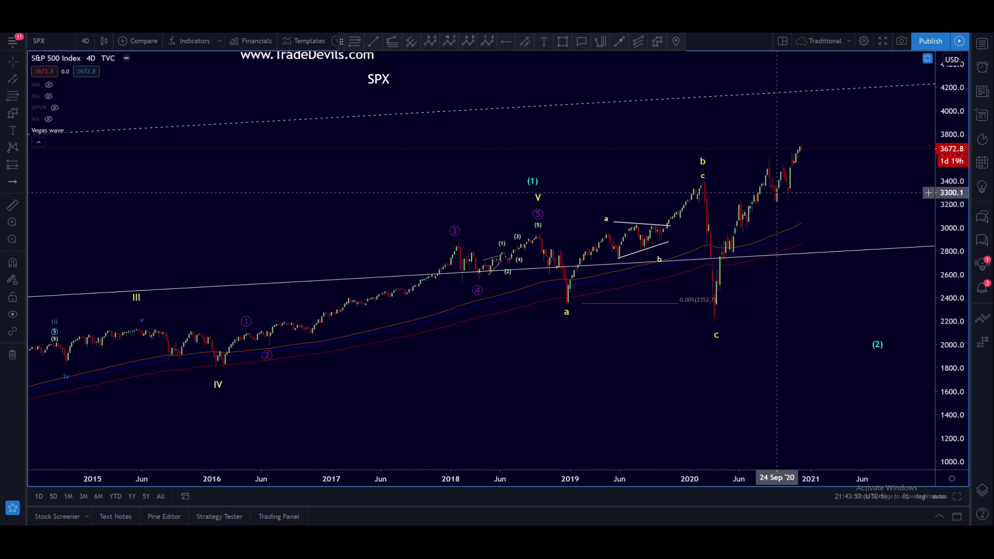
{"action": "scroll", "coordinate": [761, 282], "scroll_direction": "up", "scroll_amount": 2}
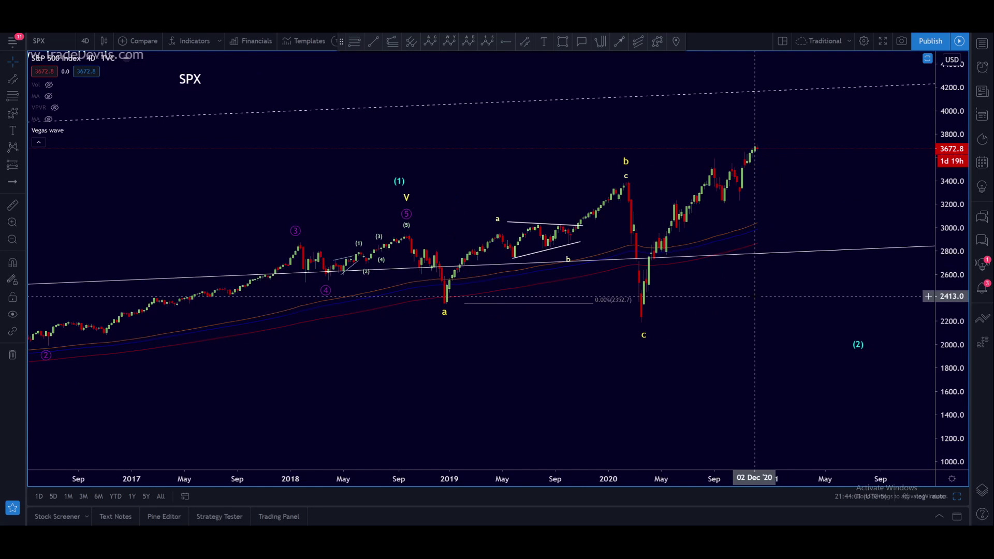
Set the chart interval to 1 day for the 2018–2020 correction
{"action": "left_click", "coordinate": [85, 41]}
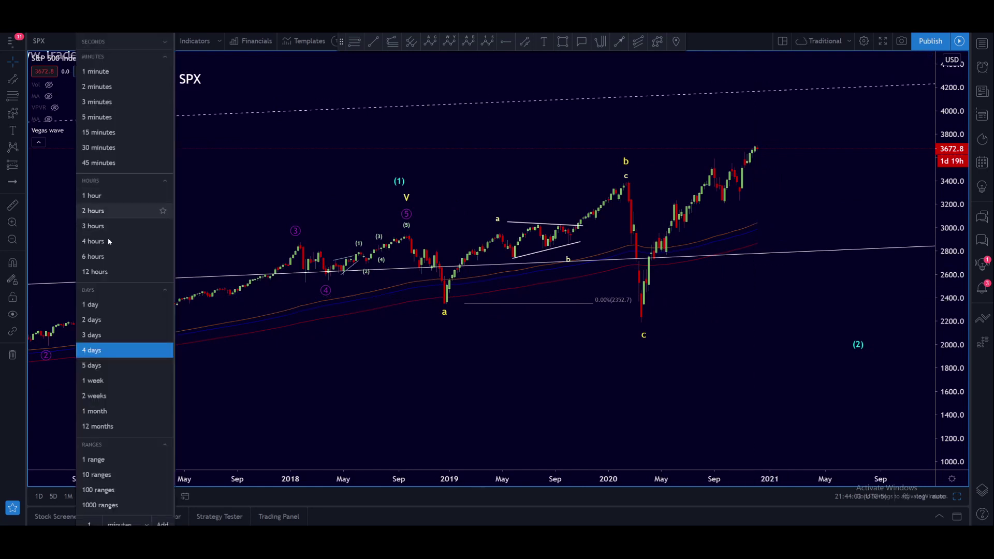
{"action": "left_click", "coordinate": [115, 305]}
{"action": "scroll", "coordinate": [523, 294], "scroll_direction": "down", "scroll_amount": 5}
{"action": "scroll", "coordinate": [832, 313], "scroll_direction": "down", "scroll_amount": 2}
{"action": "left_click_drag", "start_coordinate": [844, 312], "coordinate": [748, 339]}
{"action": "scroll", "coordinate": [777, 342], "scroll_direction": "down", "scroll_amount": 1}
{"action": "scroll", "coordinate": [779, 365], "scroll_direction": "up", "scroll_amount": 2}
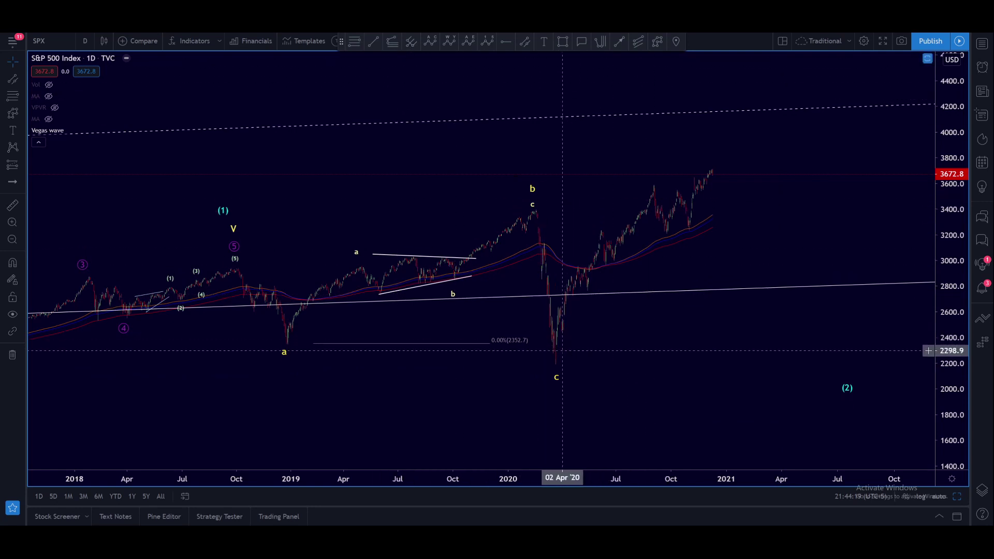
Examine on the daily chart how the a-b-c correction of wave (2) relates to the advance through waves I to V since 2009
{"action": "scroll", "coordinate": [566, 348], "scroll_direction": "down", "scroll_amount": 3}
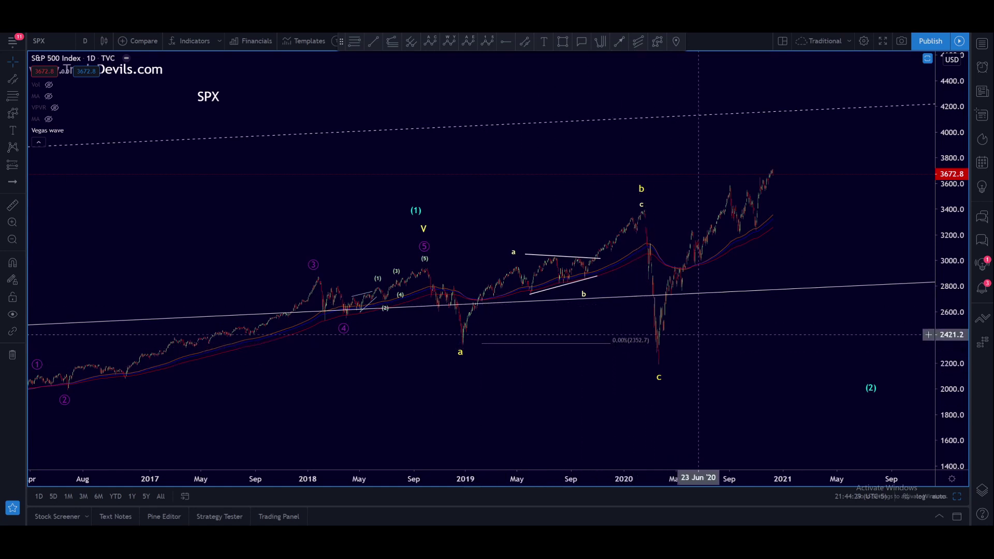
{"action": "left_click_drag", "start_coordinate": [720, 331], "coordinate": [682, 329]}
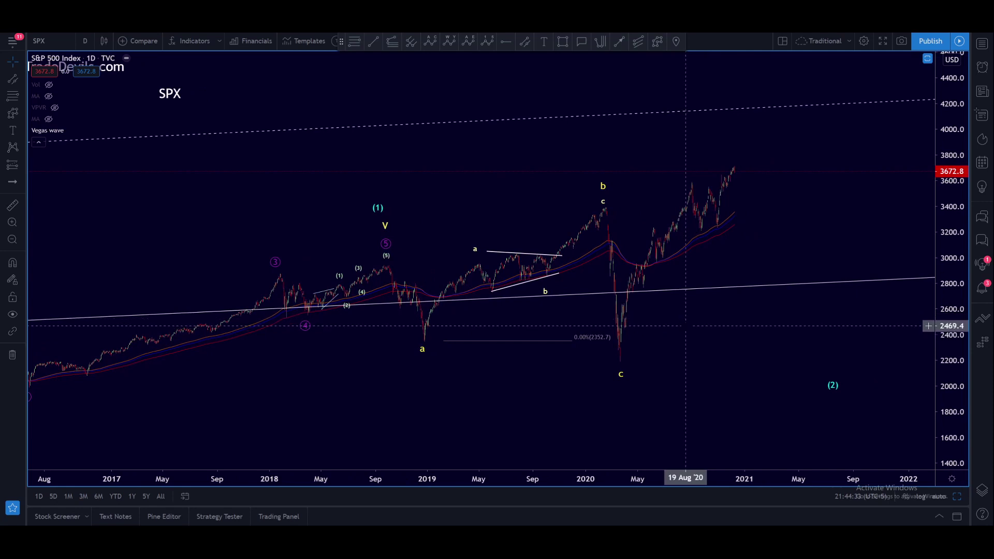
{"action": "scroll", "coordinate": [712, 299], "scroll_direction": "up", "scroll_amount": 2}
{"action": "left_click_drag", "start_coordinate": [658, 319], "coordinate": [672, 330]}
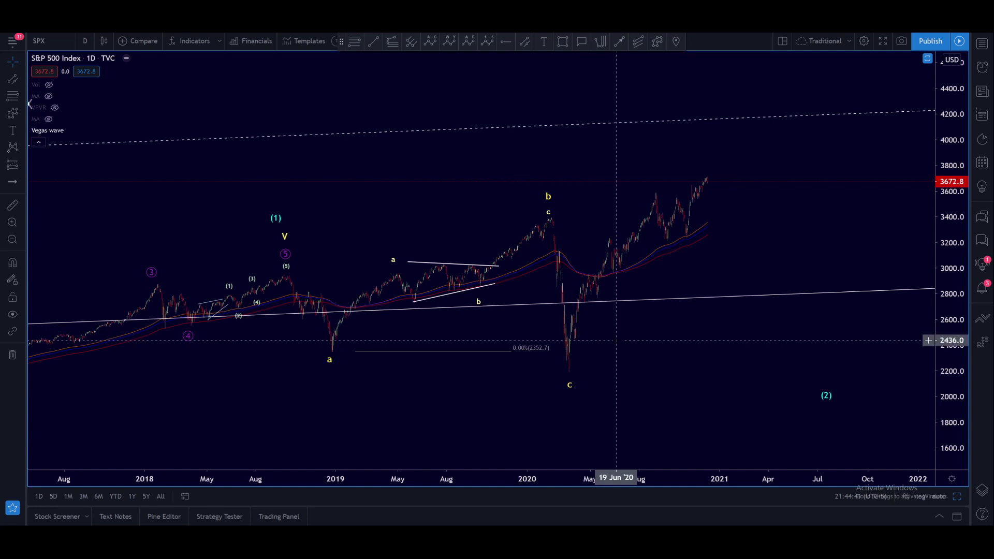
{"action": "left_click_drag", "start_coordinate": [626, 345], "coordinate": [633, 345]}
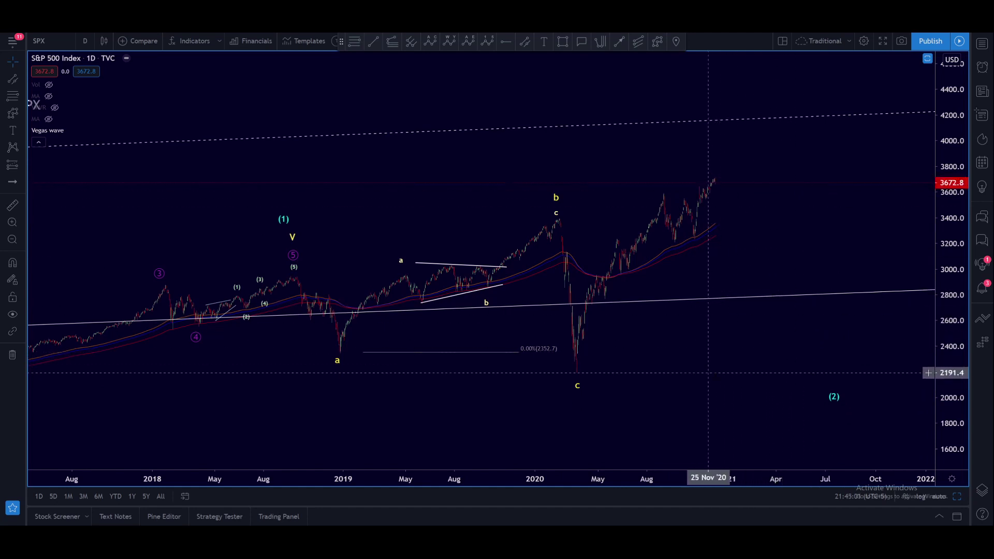
{"action": "scroll", "coordinate": [800, 373], "scroll_direction": "down", "scroll_amount": 6}
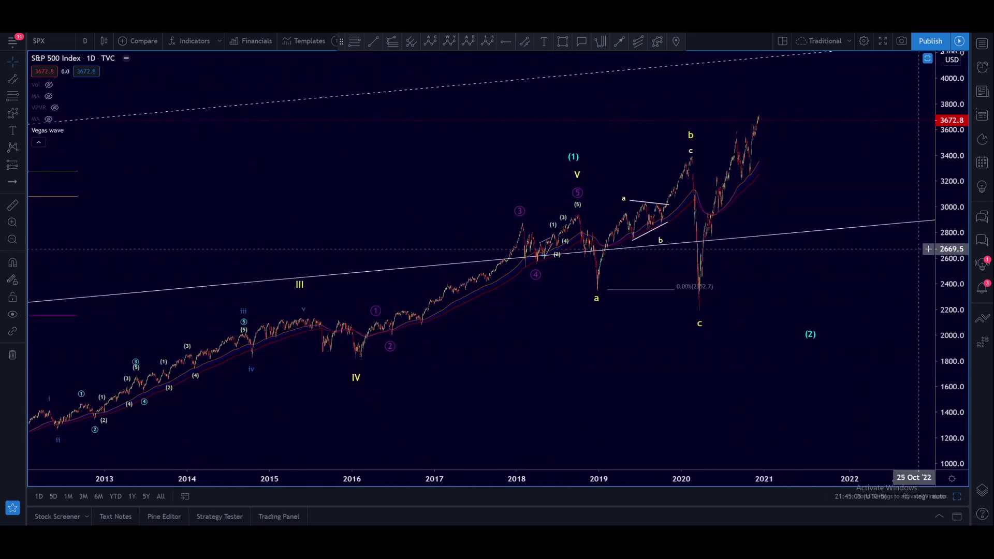
{"action": "left_click_drag", "start_coordinate": [951, 248], "coordinate": [950, 306]}
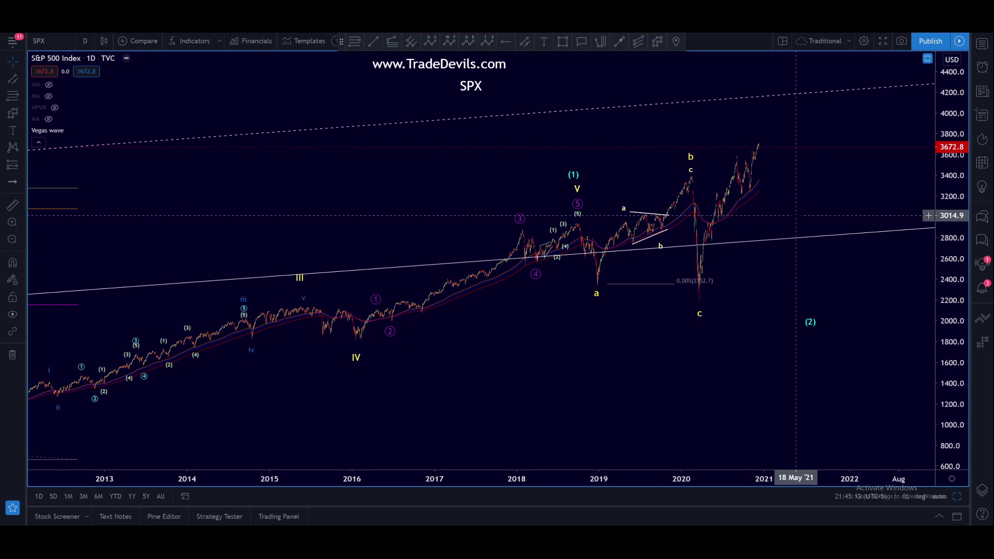
{"action": "left_click_drag", "start_coordinate": [951, 331], "coordinate": [941, 291]}
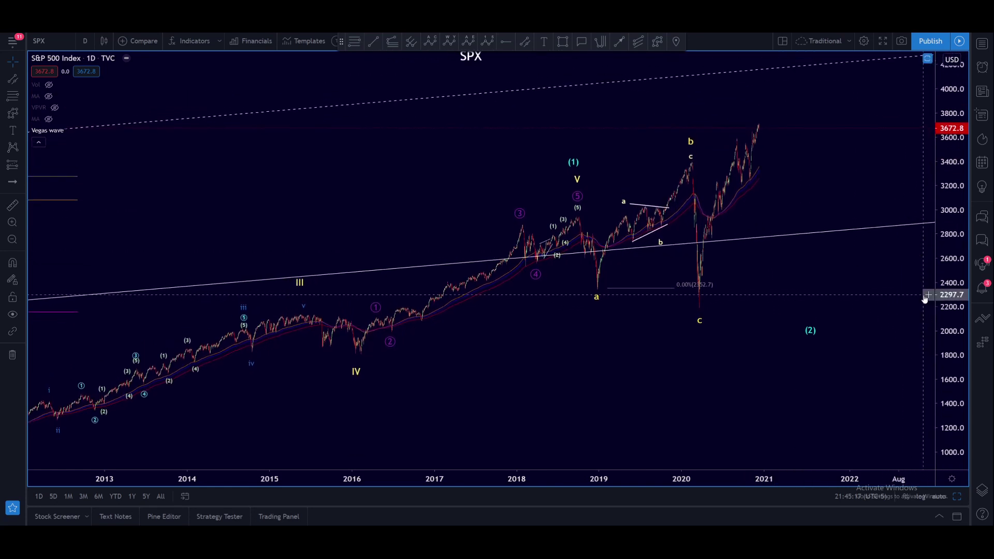
{"action": "scroll", "coordinate": [787, 237], "scroll_direction": "up", "scroll_amount": 2}
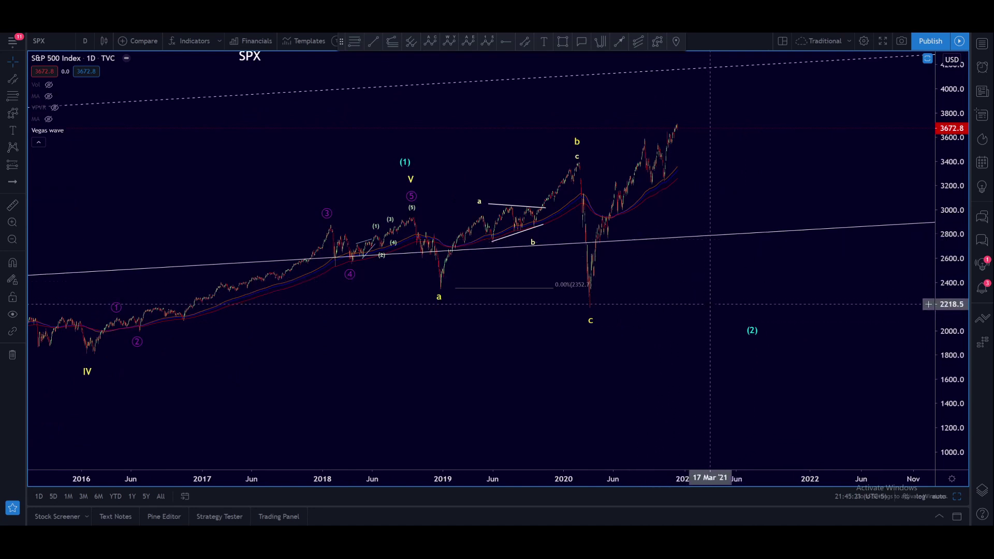
{"action": "scroll", "coordinate": [719, 295], "scroll_direction": "down", "scroll_amount": 2}
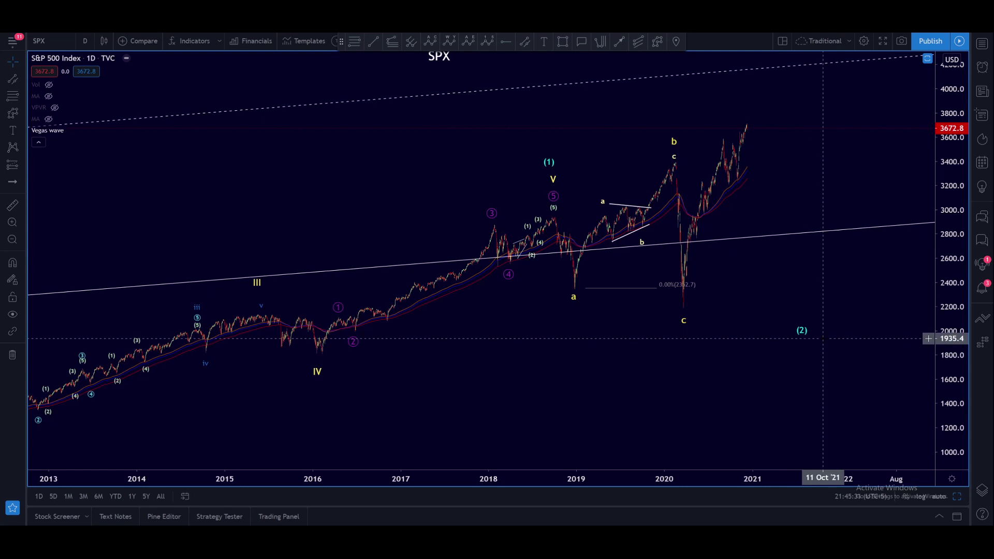
{"action": "scroll", "coordinate": [824, 338], "scroll_direction": "down", "scroll_amount": 5}
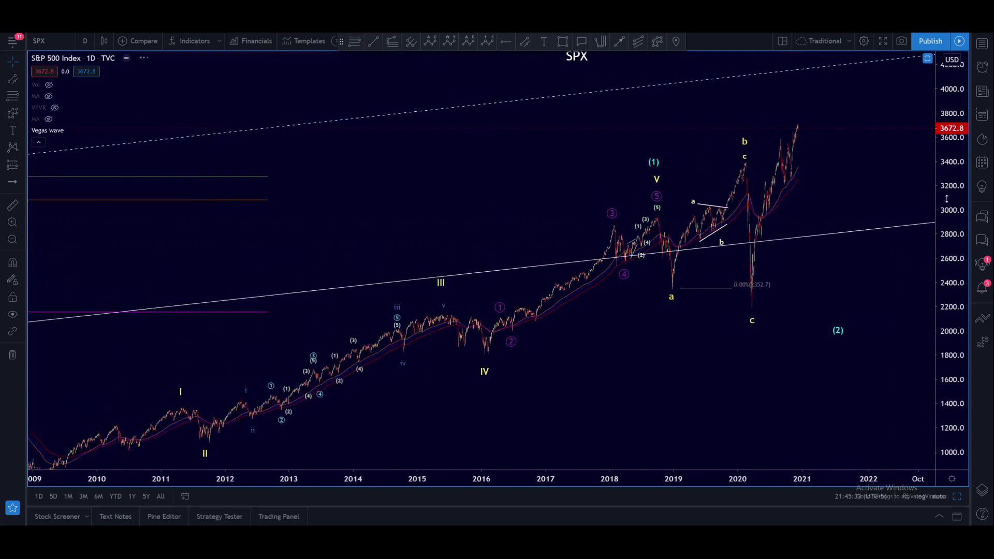
{"action": "left_click_drag", "start_coordinate": [785, 370], "coordinate": [825, 318]}
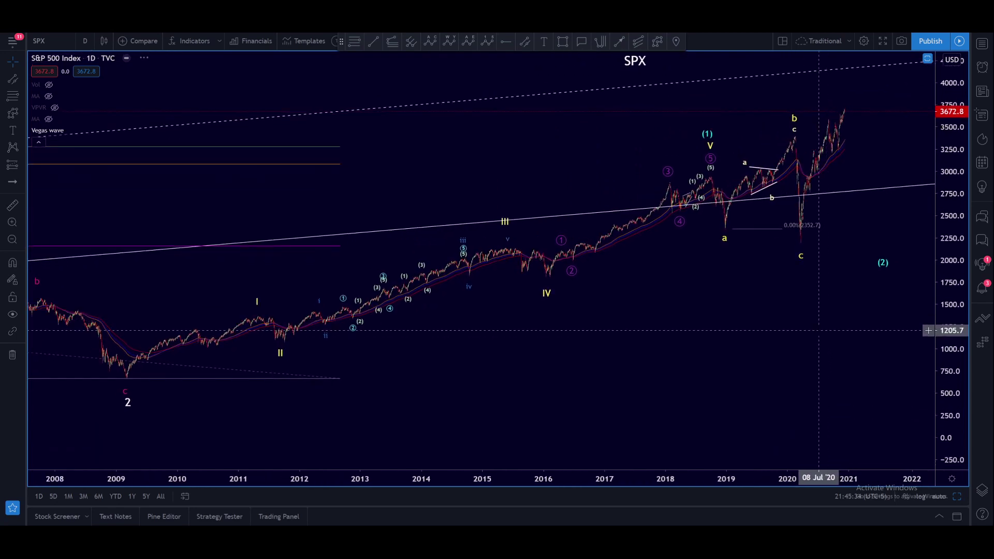
Set the chart interval to 4 days to view the long-term wave count since the 1990s
{"action": "left_click", "coordinate": [85, 41]}
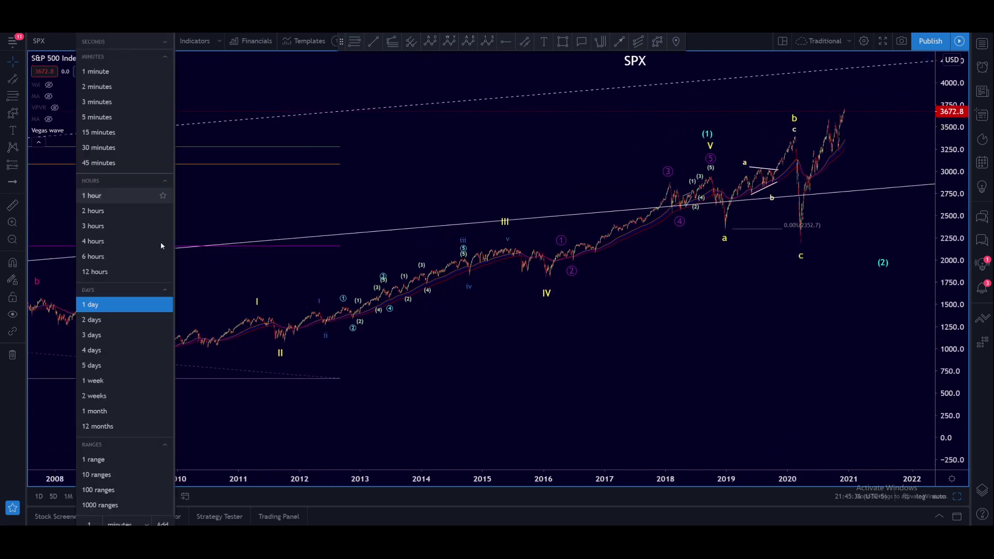
{"action": "left_click", "coordinate": [119, 350]}
{"action": "scroll", "coordinate": [792, 357], "scroll_direction": "up", "scroll_amount": 3}
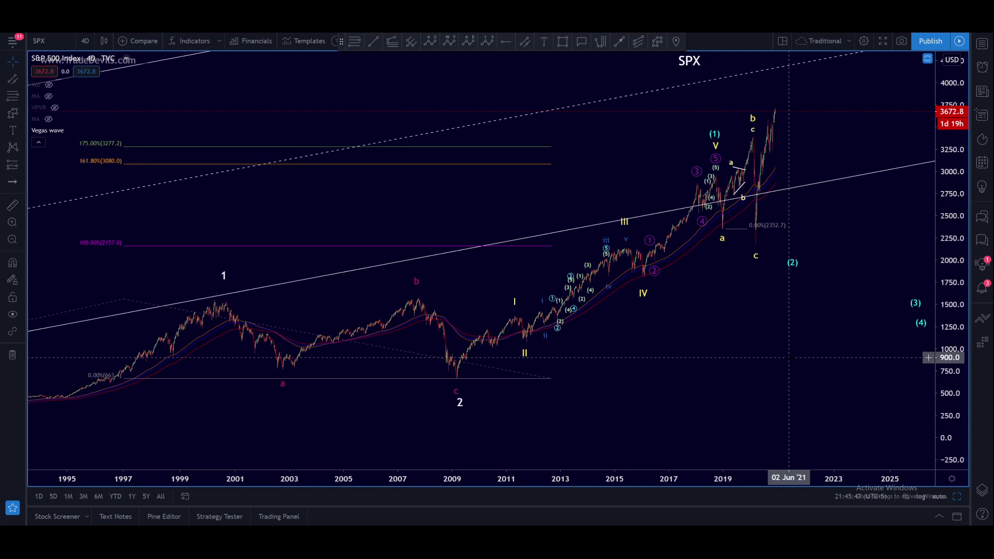
Return the chart interval to 1 day and frame waves III to (2), including the 2020 low
{"action": "left_click", "coordinate": [85, 41]}
{"action": "left_click", "coordinate": [90, 305]}
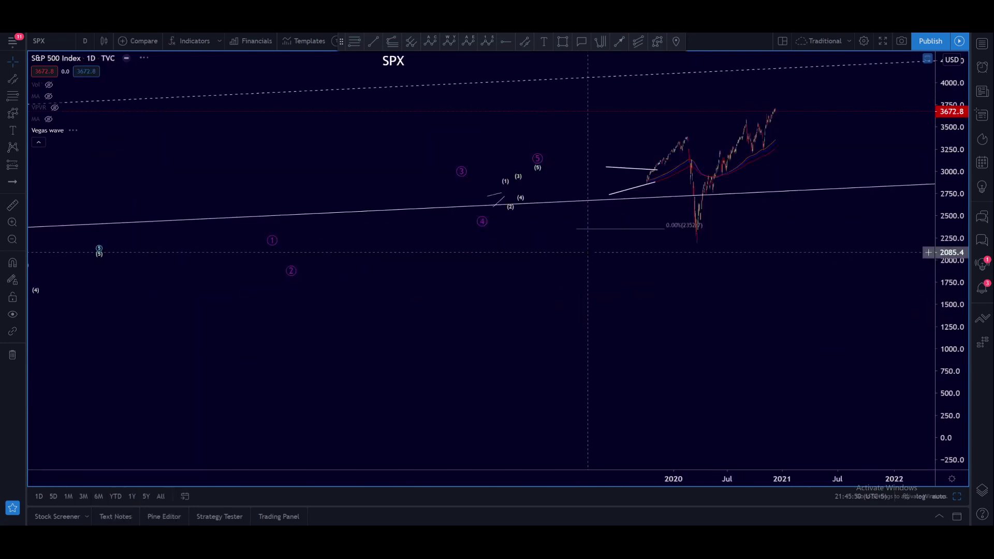
{"action": "scroll", "coordinate": [483, 268], "scroll_direction": "down", "scroll_amount": 5}
{"action": "scroll", "coordinate": [450, 282], "scroll_direction": "up", "scroll_amount": 5}
{"action": "left_click_drag", "start_coordinate": [448, 287], "coordinate": [395, 293]}
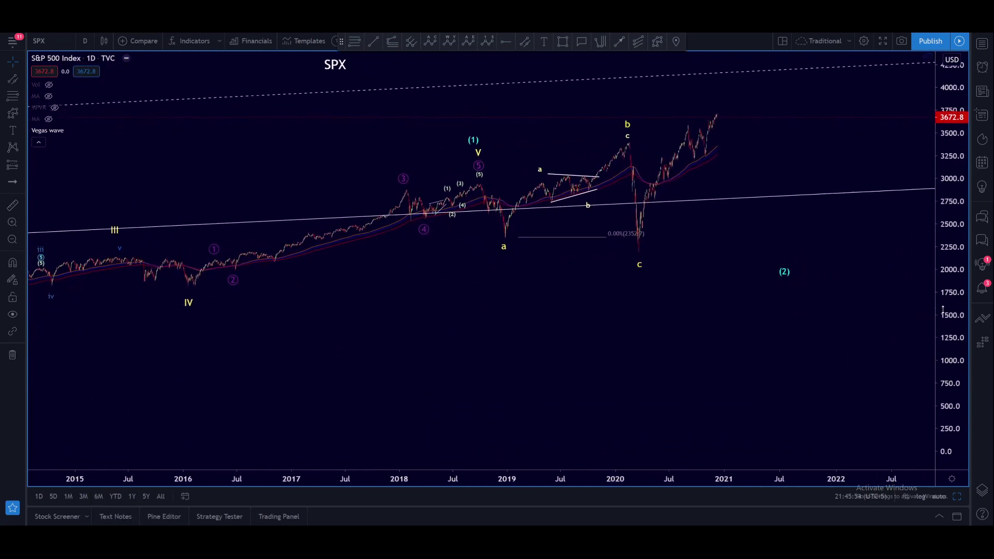
{"action": "left_click_drag", "start_coordinate": [841, 262], "coordinate": [825, 338]}
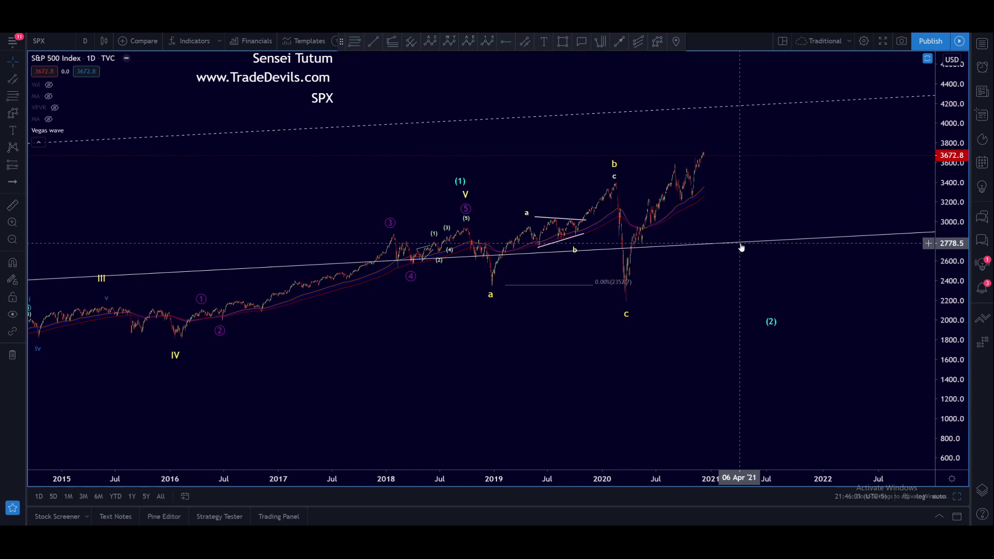
Examine the wave (2) a-b-c correction at close range, comparing the March 2020 low with the wave a low
{"action": "scroll", "coordinate": [740, 243], "scroll_direction": "up", "scroll_amount": 3}
{"action": "left_click_drag", "start_coordinate": [635, 278], "coordinate": [688, 339]}
{"action": "left_click_drag", "start_coordinate": [955, 399], "coordinate": [955, 353]}
{"action": "scroll", "coordinate": [631, 346], "scroll_direction": "up", "scroll_amount": 2}
{"action": "left_click_drag", "start_coordinate": [630, 368], "coordinate": [730, 343]}
{"action": "scroll", "coordinate": [730, 344], "scroll_direction": "up", "scroll_amount": 1}
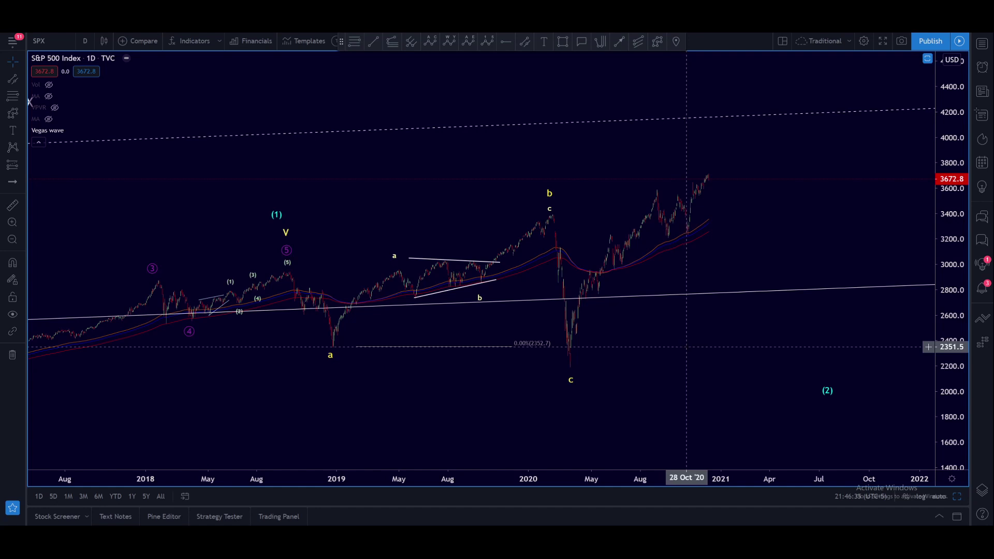
{"action": "scroll", "coordinate": [685, 347], "scroll_direction": "down", "scroll_amount": 2}
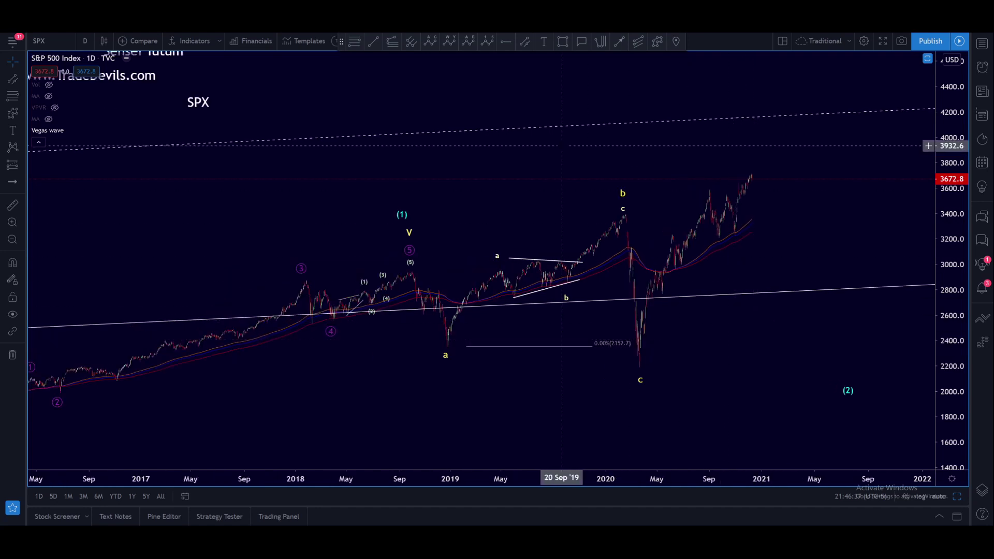
{"action": "mouse_move", "coordinate": [638, 371]}
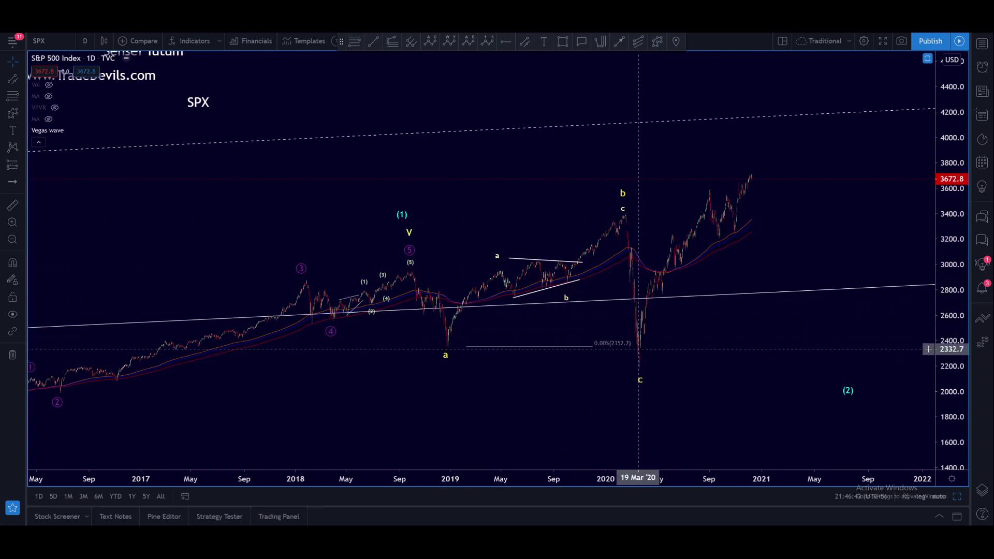
Draw a Fibonacci retracement from the March 2020 low at about 2190 up to the February 2020 high at about 3390
{"action": "scroll", "coordinate": [747, 362], "scroll_direction": "down", "scroll_amount": 2}
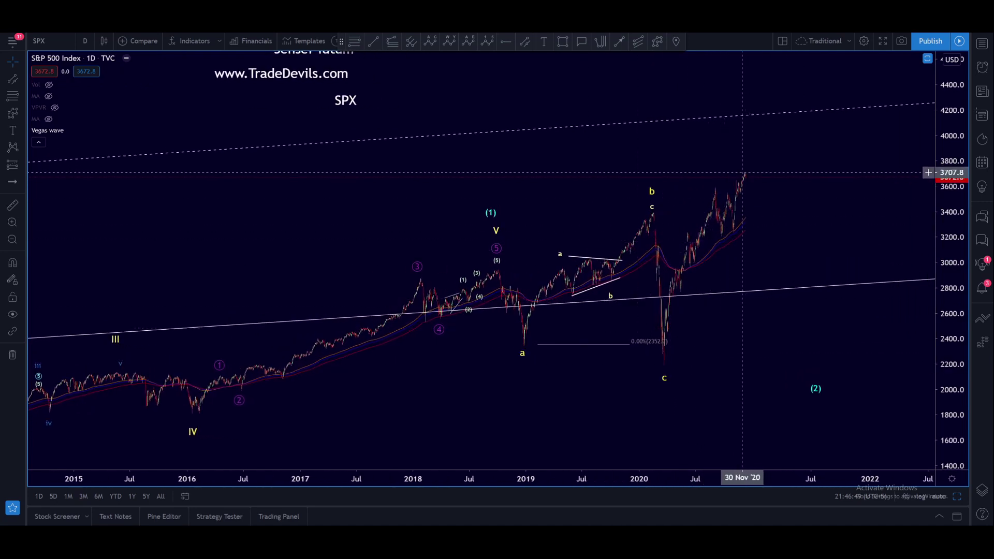
{"action": "left_click", "coordinate": [355, 41]}
{"action": "left_click", "coordinate": [647, 365]}
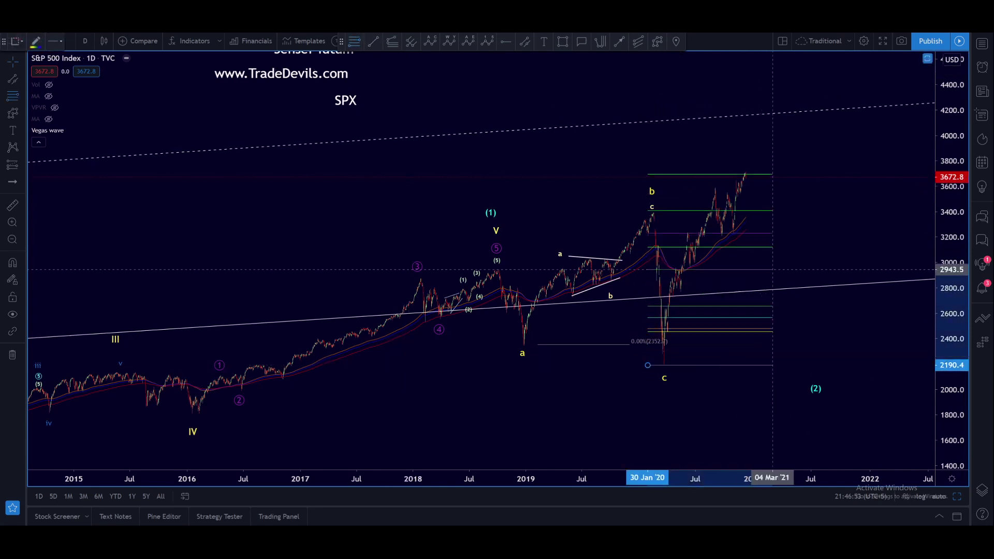
{"action": "left_click", "coordinate": [785, 213]}
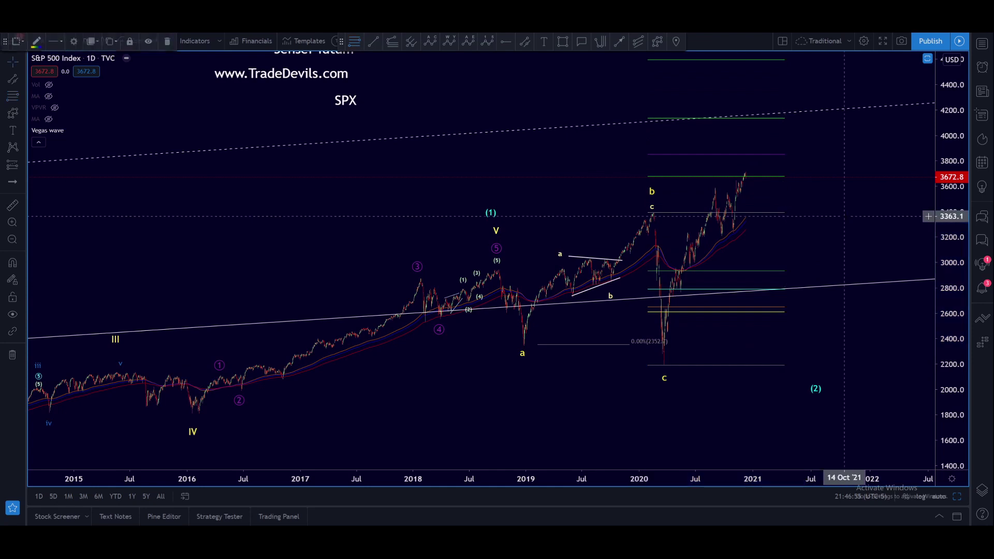
{"action": "left_click_drag", "start_coordinate": [844, 216], "coordinate": [838, 249]}
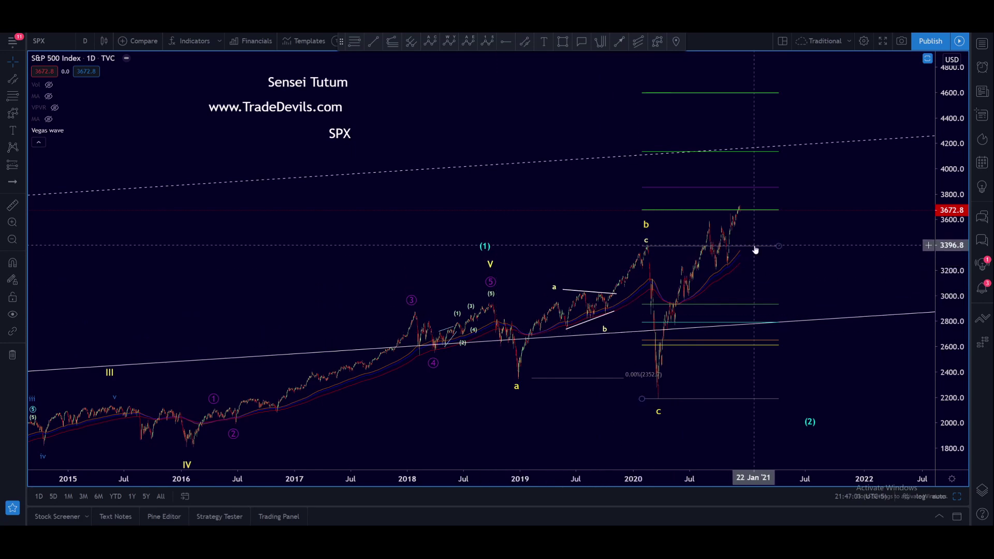
Draw a path from the 1 September 2020 high through the late-September low and 13 October high to the late-October low
{"action": "scroll", "coordinate": [839, 270], "scroll_direction": "up", "scroll_amount": 5}
{"action": "scroll", "coordinate": [645, 275], "scroll_direction": "up", "scroll_amount": 3}
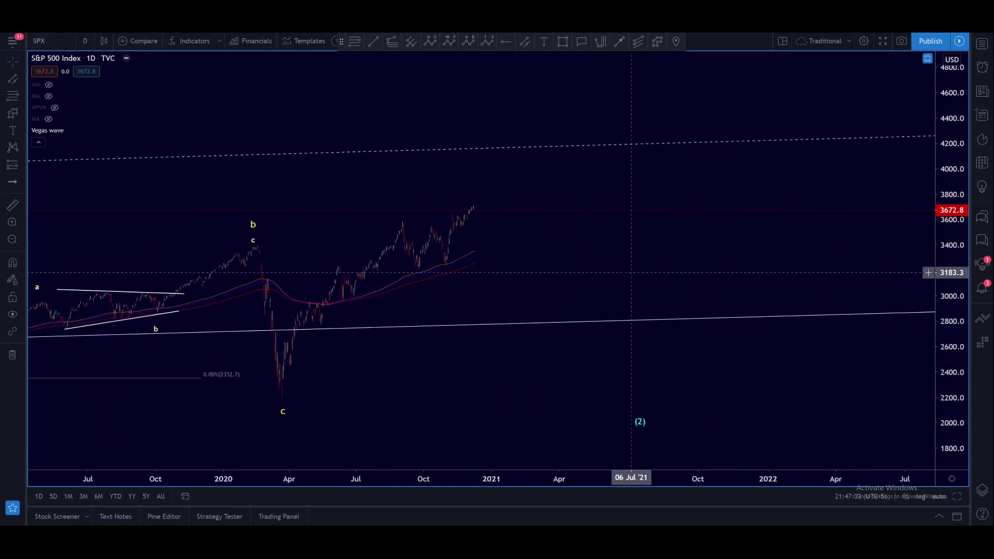
{"action": "left_click_drag", "start_coordinate": [646, 276], "coordinate": [823, 267]}
{"action": "left_click_drag", "start_coordinate": [955, 396], "coordinate": [946, 353]}
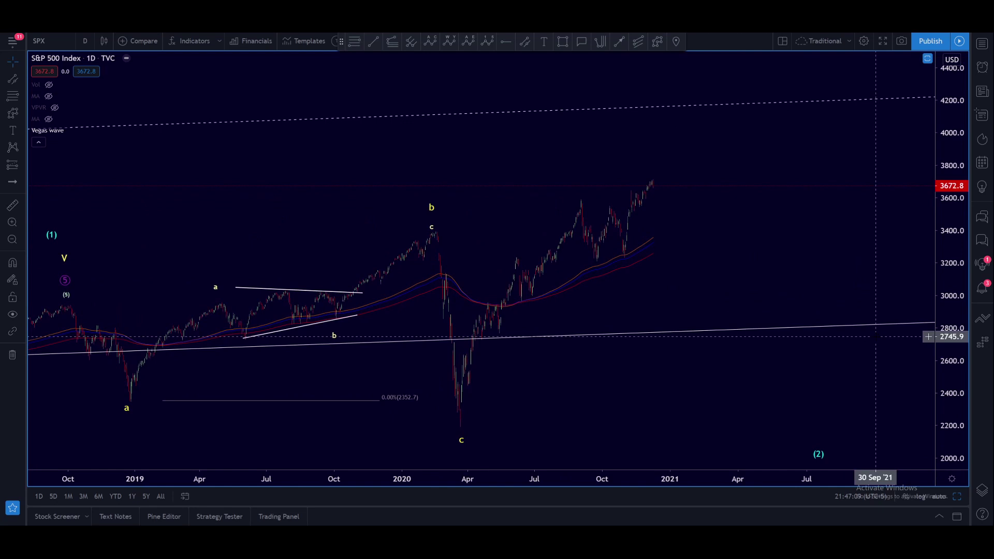
{"action": "scroll", "coordinate": [770, 257], "scroll_direction": "up", "scroll_amount": 3}
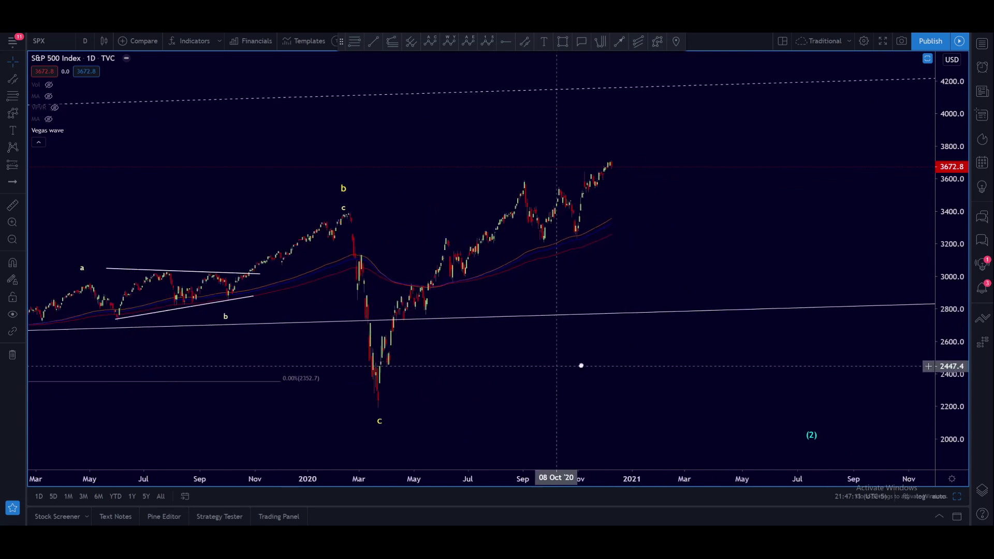
{"action": "left_click_drag", "start_coordinate": [552, 366], "coordinate": [649, 365]}
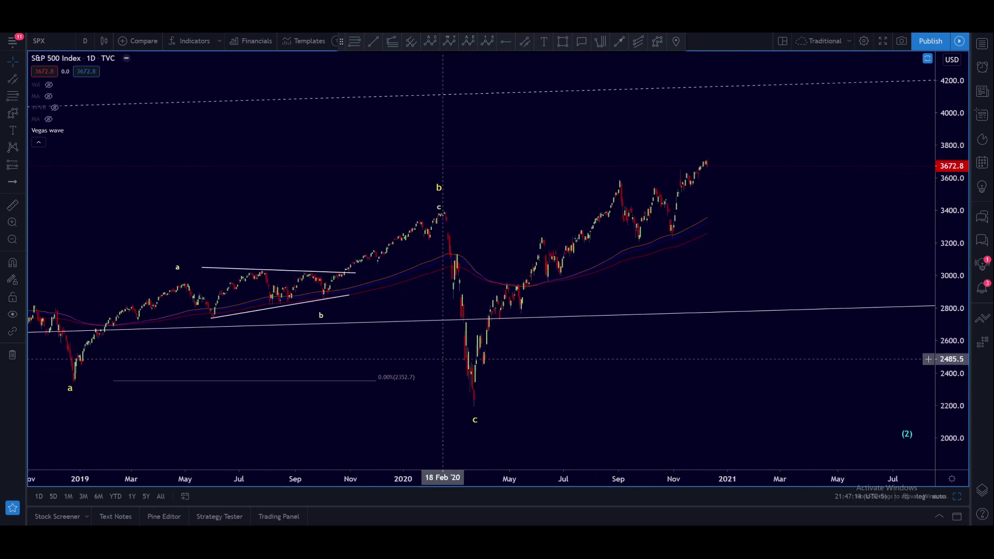
{"action": "left_click", "coordinate": [656, 44]}
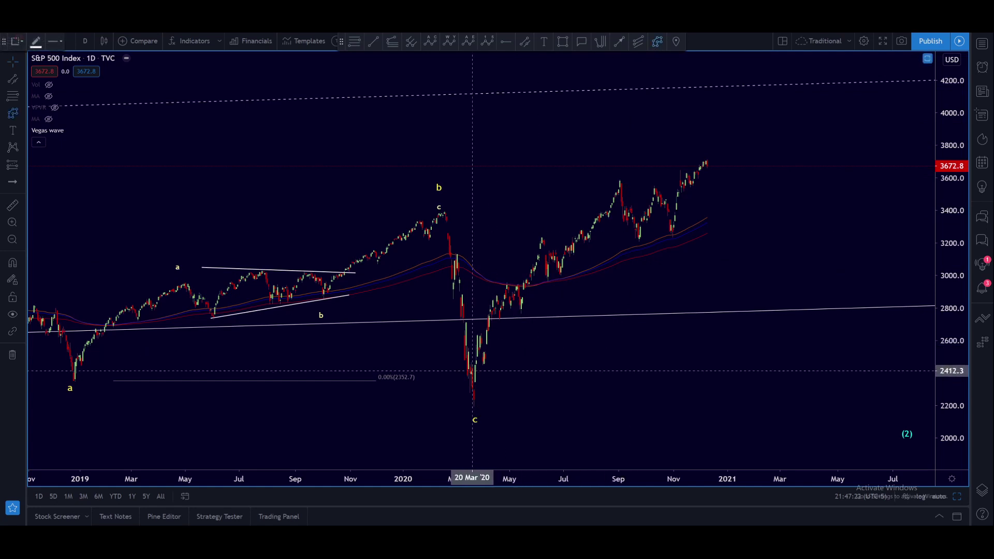
{"action": "left_click", "coordinate": [619, 184]}
{"action": "left_click", "coordinate": [638, 246]}
{"action": "left_click", "coordinate": [656, 188]}
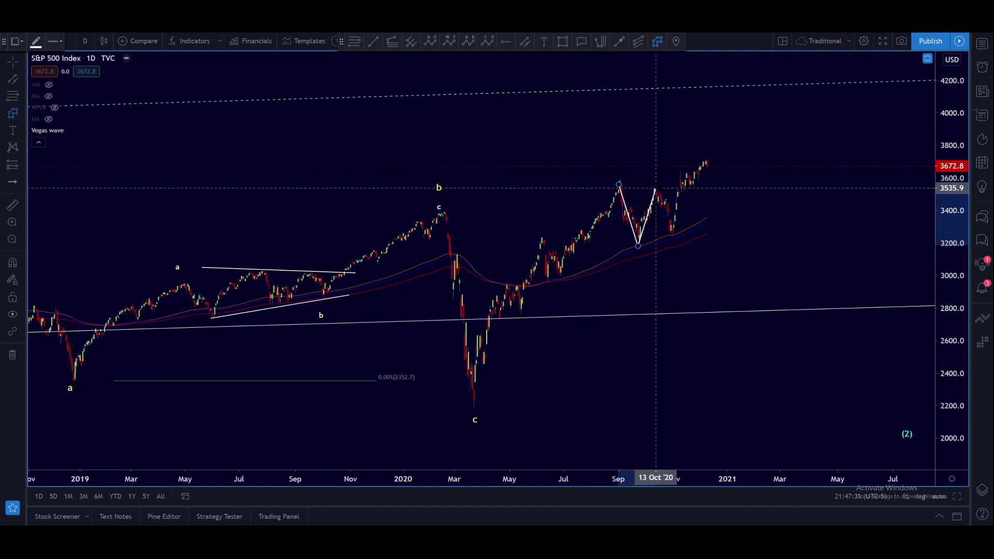
{"action": "left_click", "coordinate": [672, 234]}
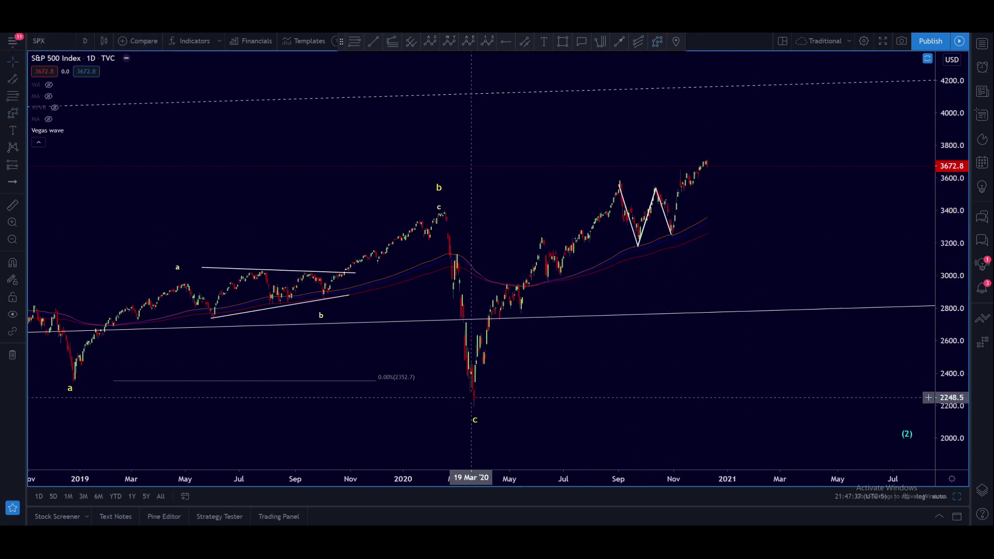
Draw a path from the March 2020 low through the April and May swings up to the early June 2020 high
{"action": "left_click", "coordinate": [657, 41]}
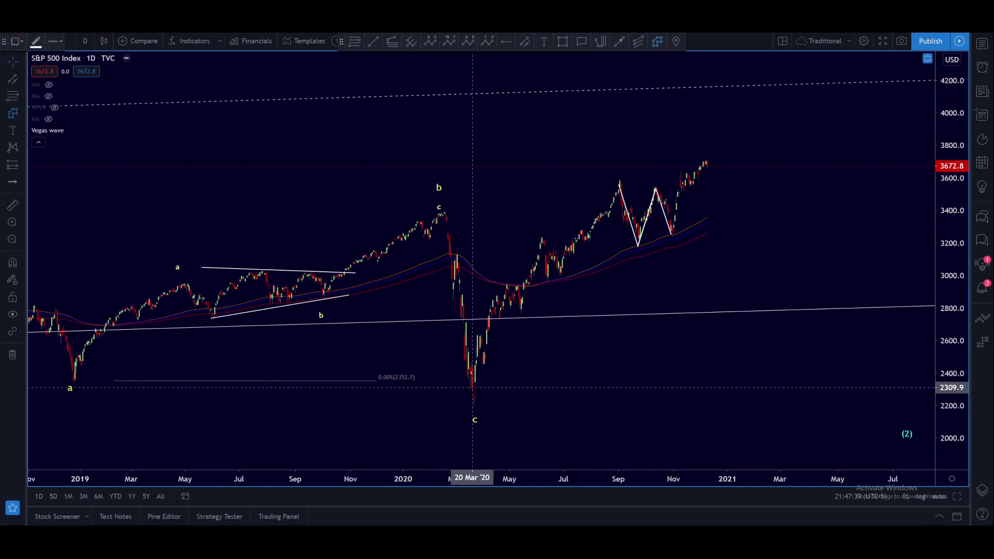
{"action": "left_click", "coordinate": [472, 404]}
{"action": "left_click", "coordinate": [479, 331]}
{"action": "left_click", "coordinate": [487, 361]}
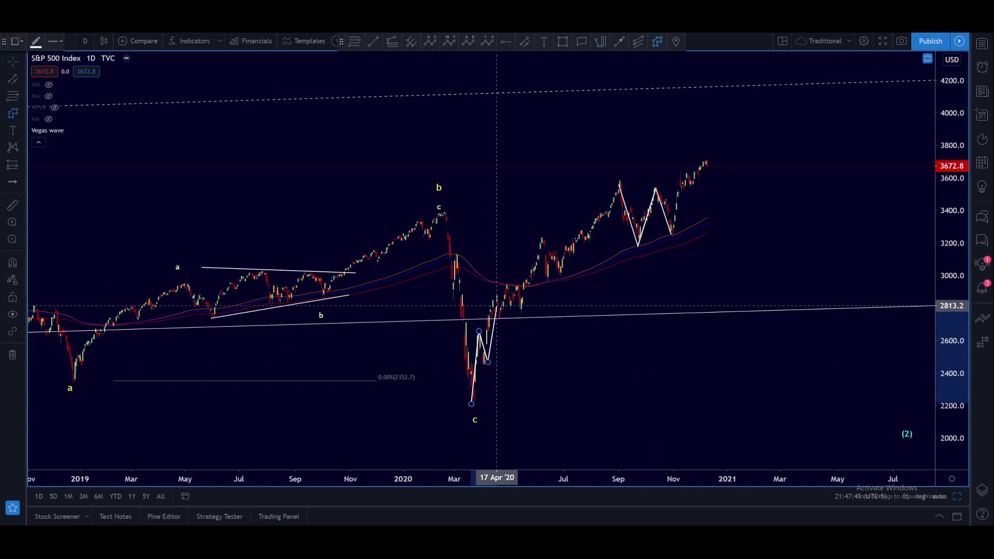
{"action": "left_click", "coordinate": [500, 285]}
{"action": "left_click", "coordinate": [524, 313]}
{"action": "left_click", "coordinate": [541, 241]}
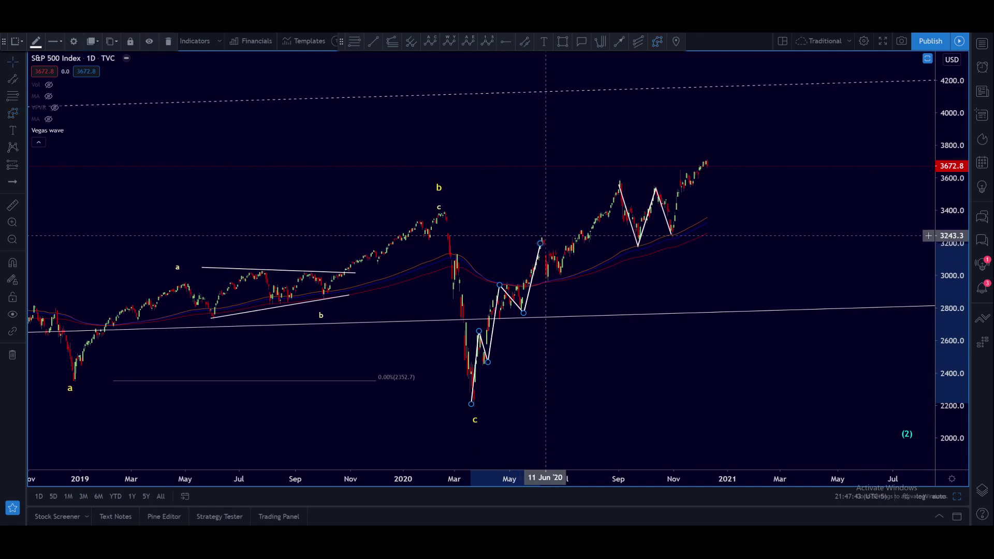
{"action": "left_click", "coordinate": [542, 244]}
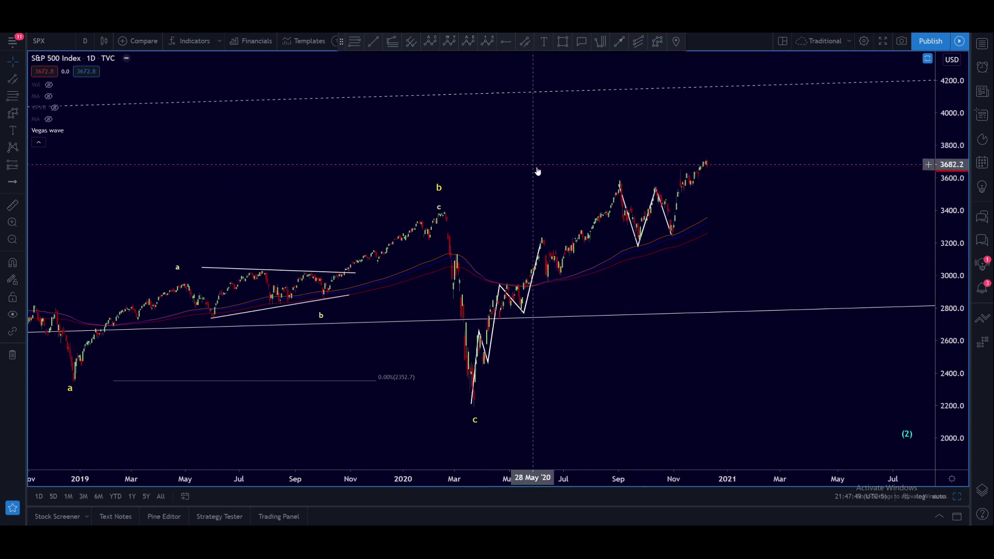
Draw a path from the early June 2020 high down to about 2962 in early July and up to the September high
{"action": "left_click", "coordinate": [657, 47]}
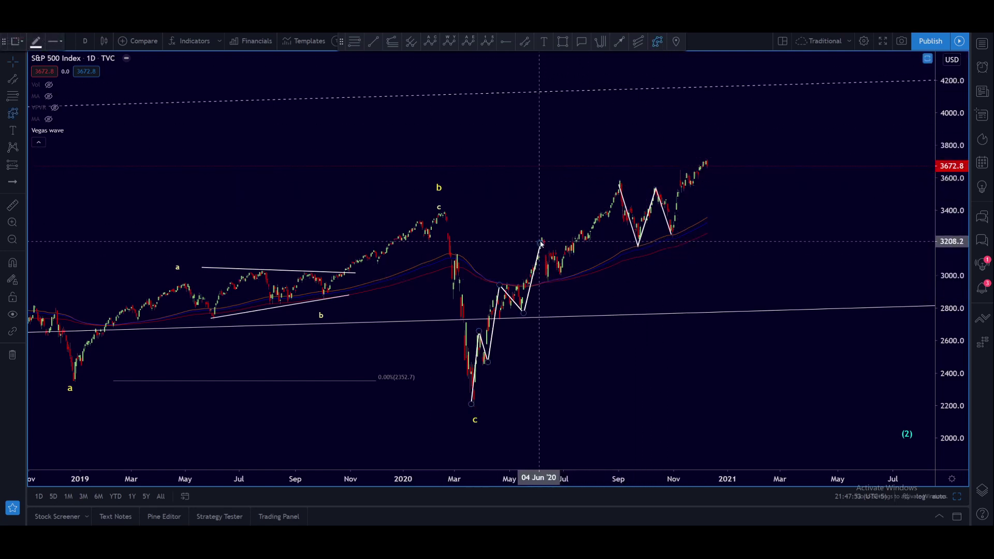
{"action": "left_click", "coordinate": [541, 244]}
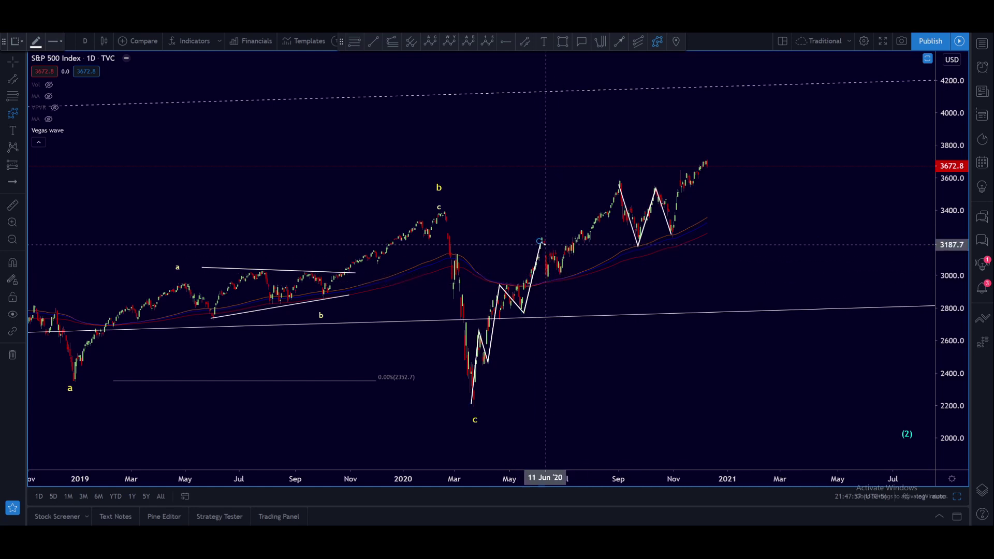
{"action": "left_click", "coordinate": [564, 282]}
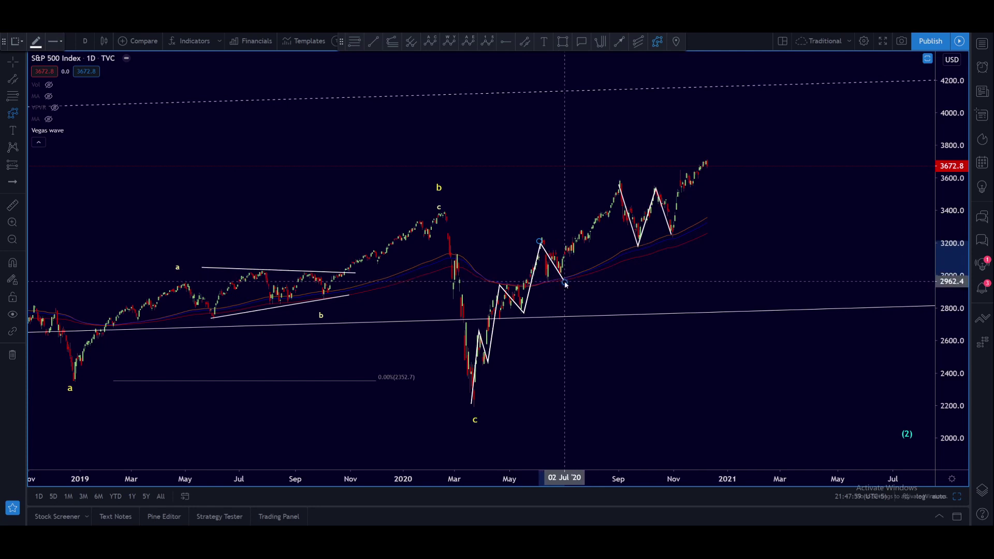
{"action": "left_click", "coordinate": [621, 185]}
{"action": "left_click", "coordinate": [673, 164]}
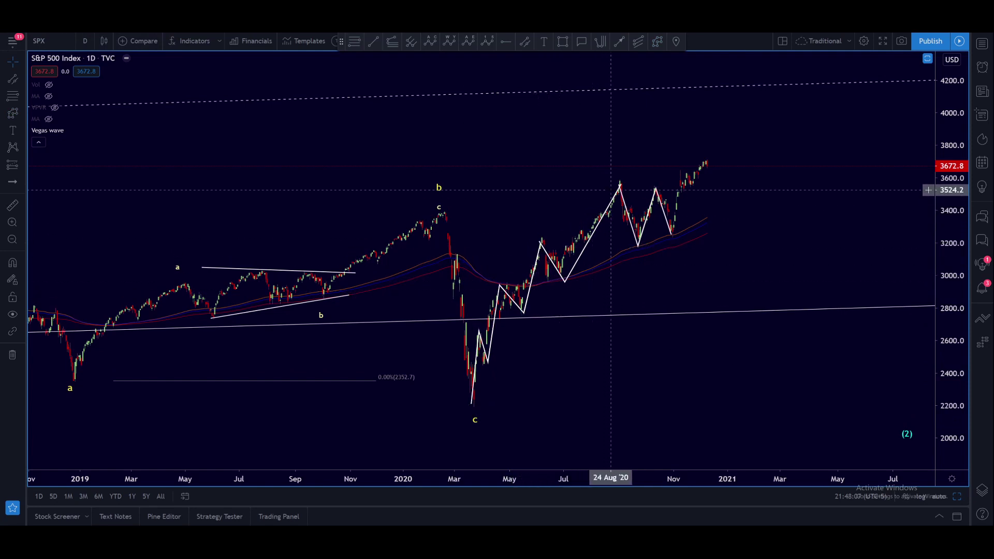
{"action": "left_click", "coordinate": [657, 41]}
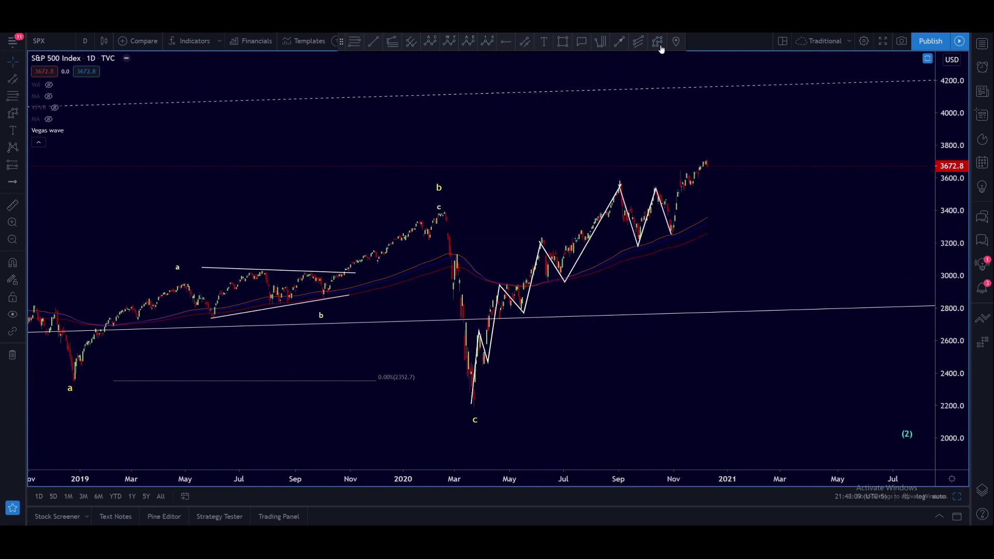
{"action": "left_click", "coordinate": [668, 241]}
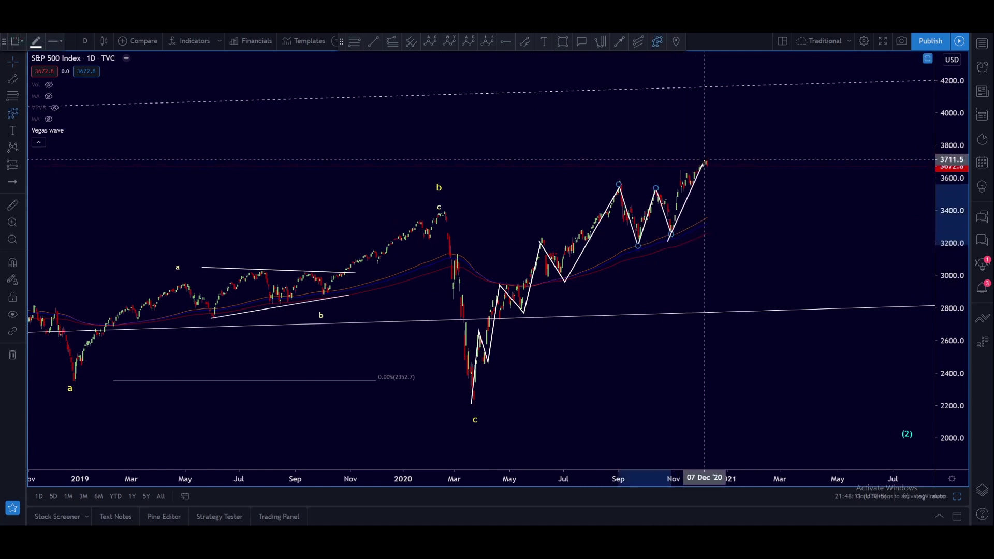
{"action": "left_click", "coordinate": [680, 167]}
{"action": "left_click", "coordinate": [694, 187]}
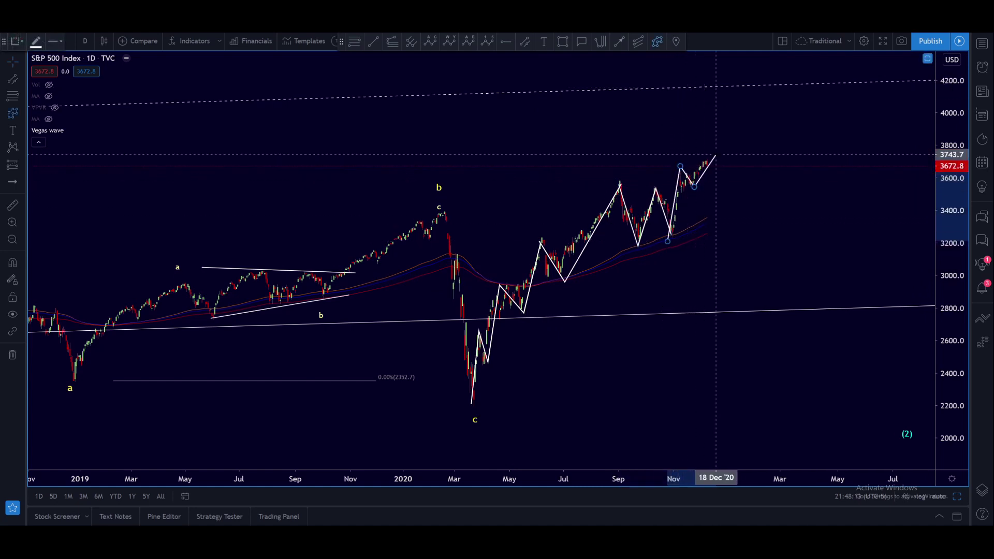
{"action": "key", "text": "Escape"}
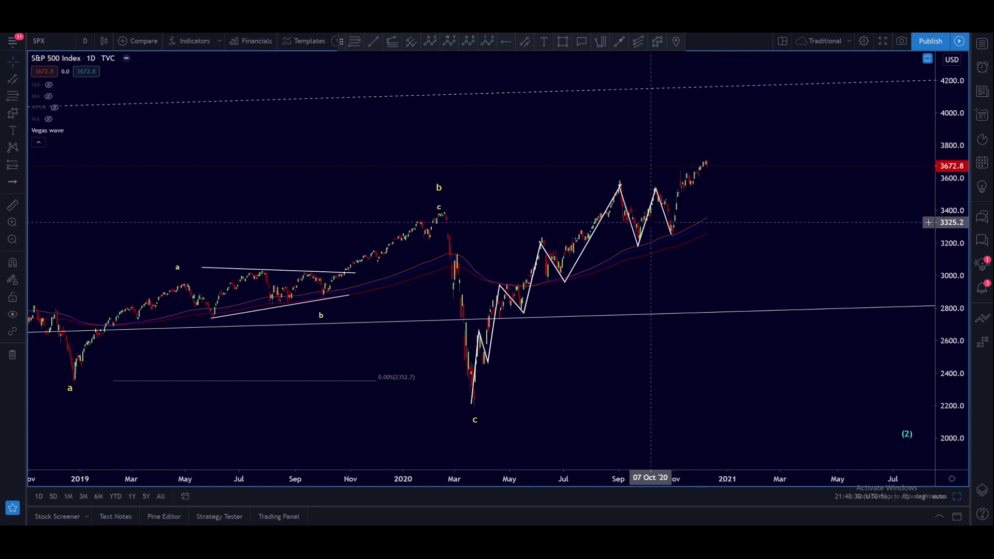
{"action": "scroll", "coordinate": [654, 224], "scroll_direction": "up", "scroll_amount": 3}
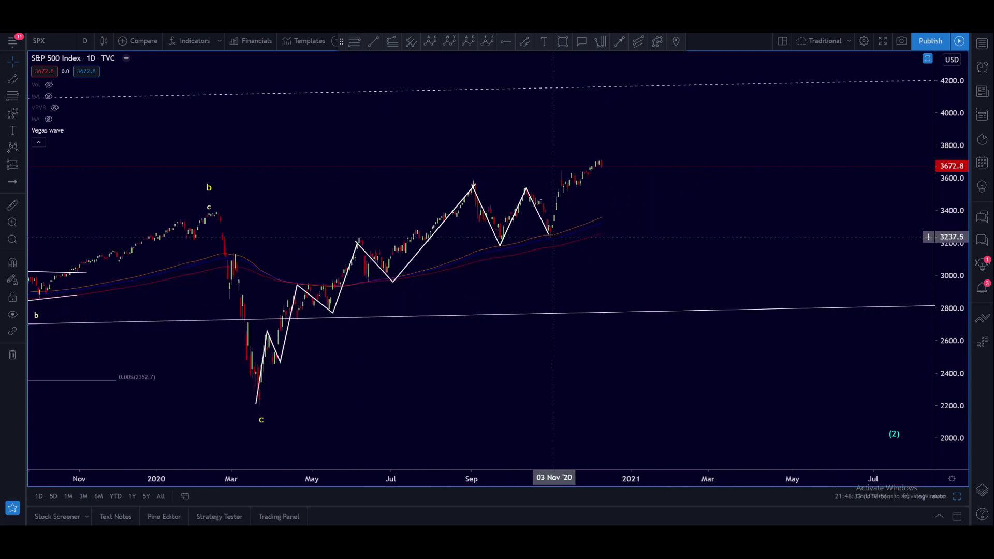
{"action": "left_click", "coordinate": [658, 42]}
{"action": "left_click", "coordinate": [551, 235]}
{"action": "left_click", "coordinate": [560, 172]}
{"action": "left_click", "coordinate": [571, 190]}
{"action": "left_click", "coordinate": [599, 162]}
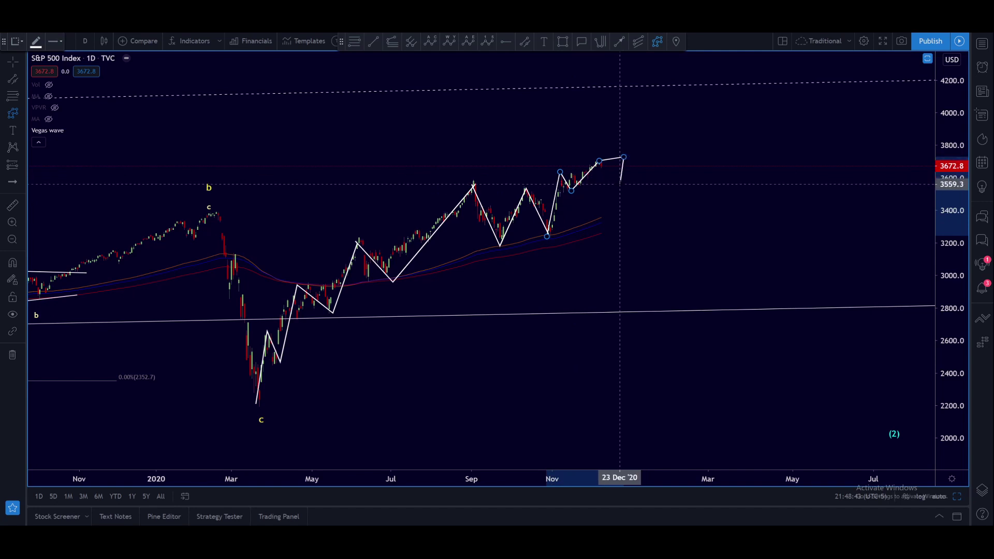
{"action": "key", "text": "Escape"}
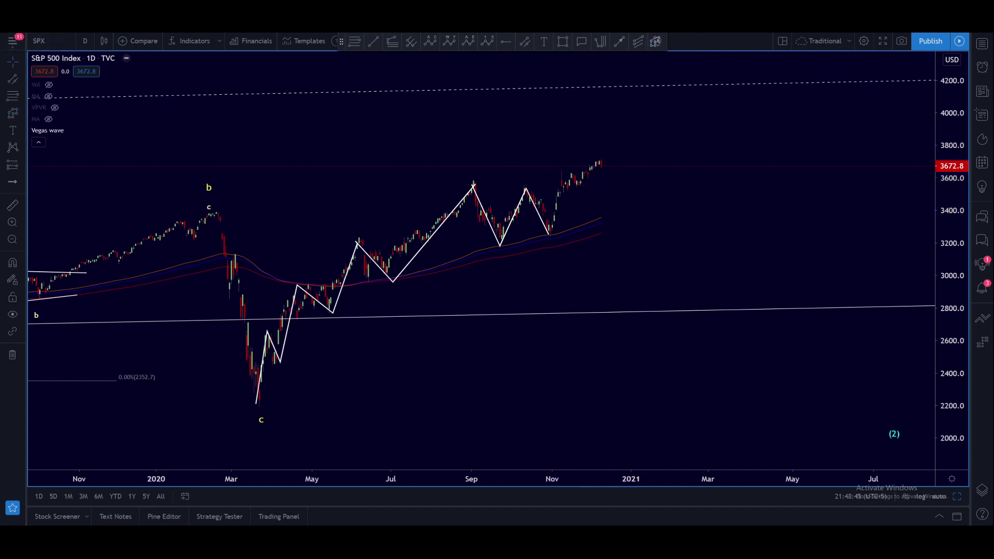
Draw a path from the late-October 2020 low up to the November high, down to about 3521, and up to the December high
{"action": "left_click", "coordinate": [561, 195]}
{"action": "left_click", "coordinate": [656, 44]}
{"action": "left_click", "coordinate": [548, 234]}
{"action": "left_click", "coordinate": [562, 175]}
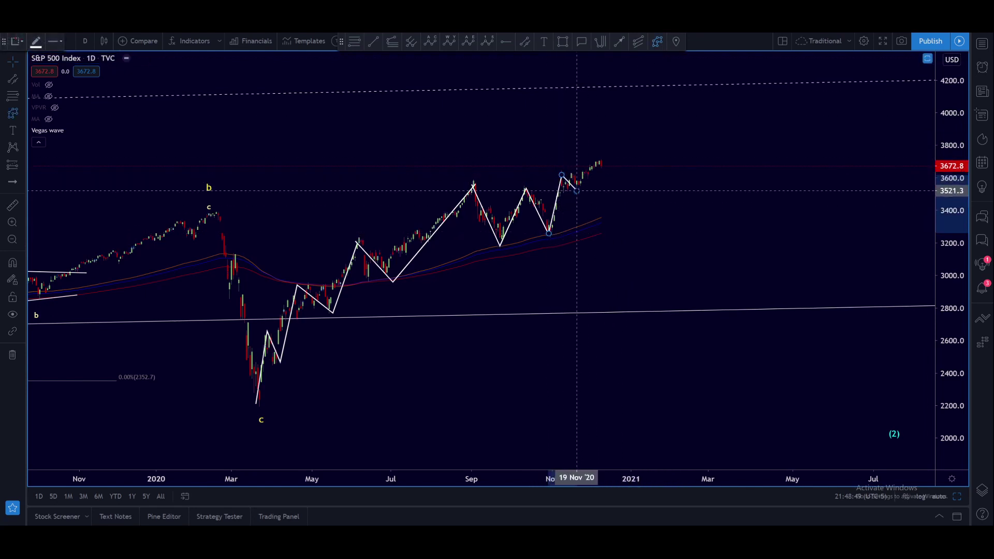
{"action": "left_click", "coordinate": [577, 190]}
{"action": "left_click", "coordinate": [598, 162]}
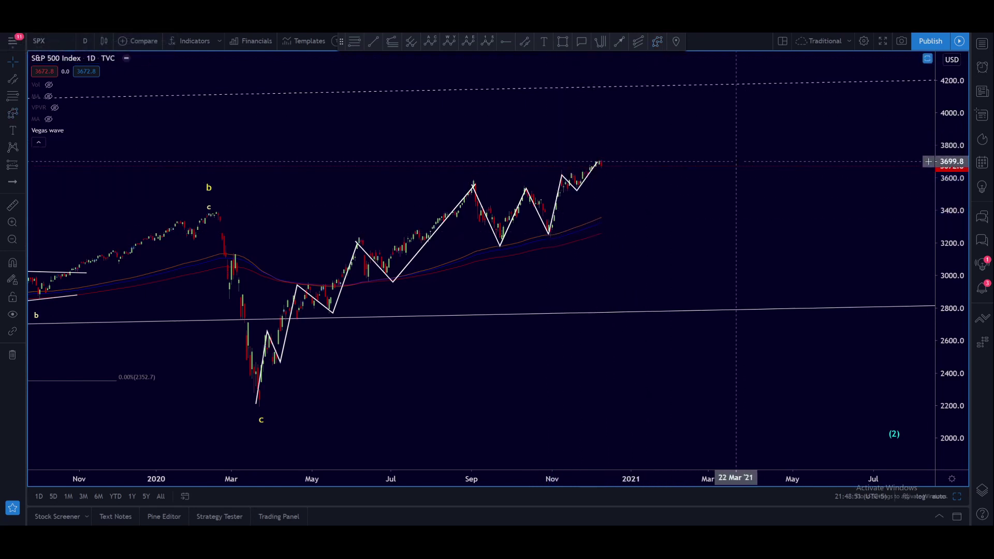
Restore the RSI pane and adjust its yellow divergence line to run from 31 August 2020 at 87 to 16 December 2020 at 69
{"action": "double_click", "coordinate": [623, 205]}
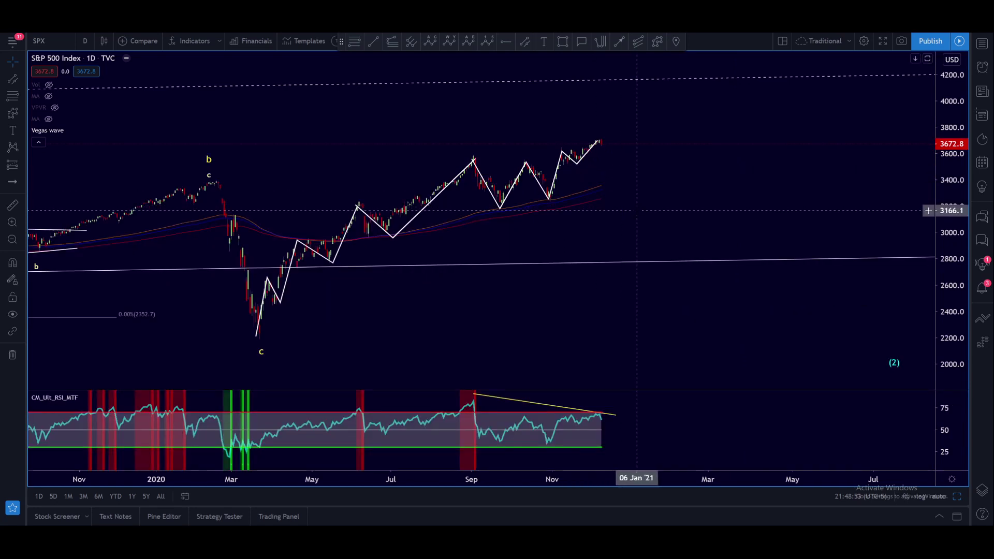
{"action": "left_click", "coordinate": [474, 396]}
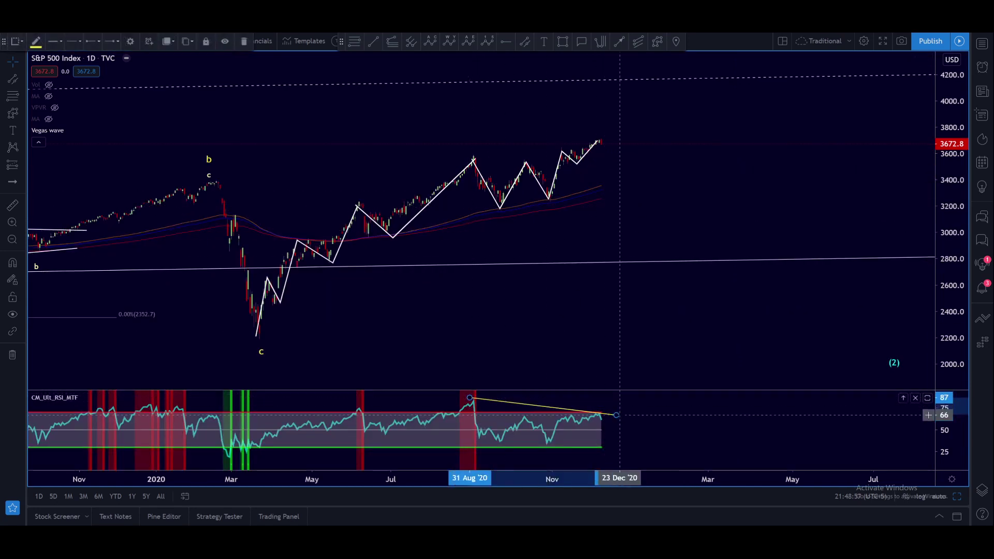
{"action": "left_click_drag", "start_coordinate": [616, 415], "coordinate": [610, 412]}
{"action": "scroll", "coordinate": [714, 278], "scroll_direction": "down", "scroll_amount": 3}
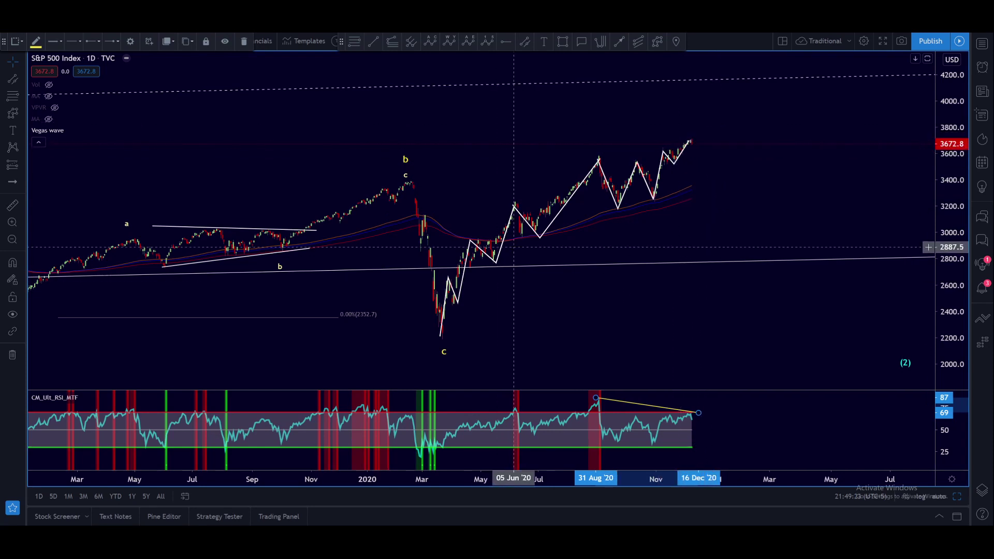
{"action": "left_click", "coordinate": [422, 337]}
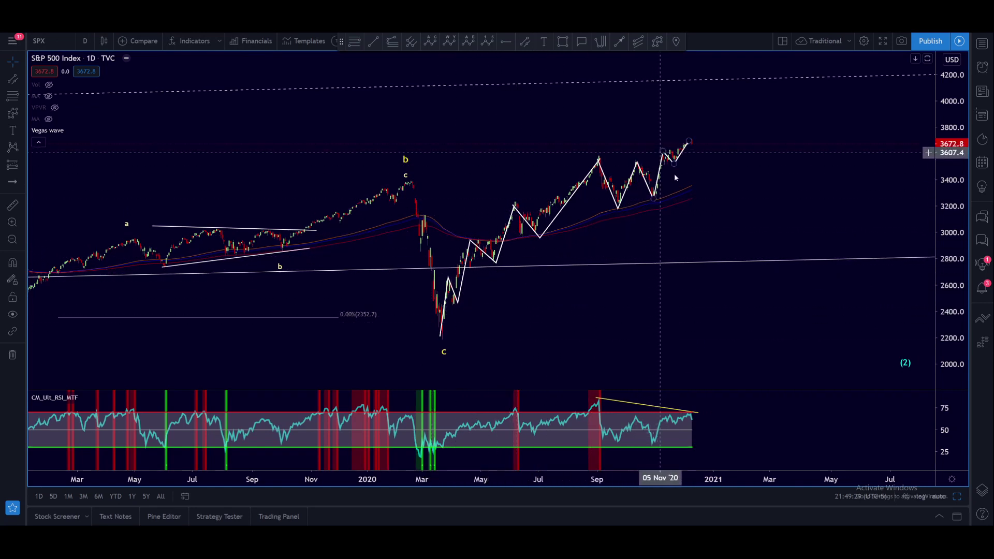
Replace the zigzag path from the late-October 2020 low with one straight leg from about 3260 up to the December high
{"action": "left_click", "coordinate": [689, 141]}
{"action": "key", "text": "Delete"}
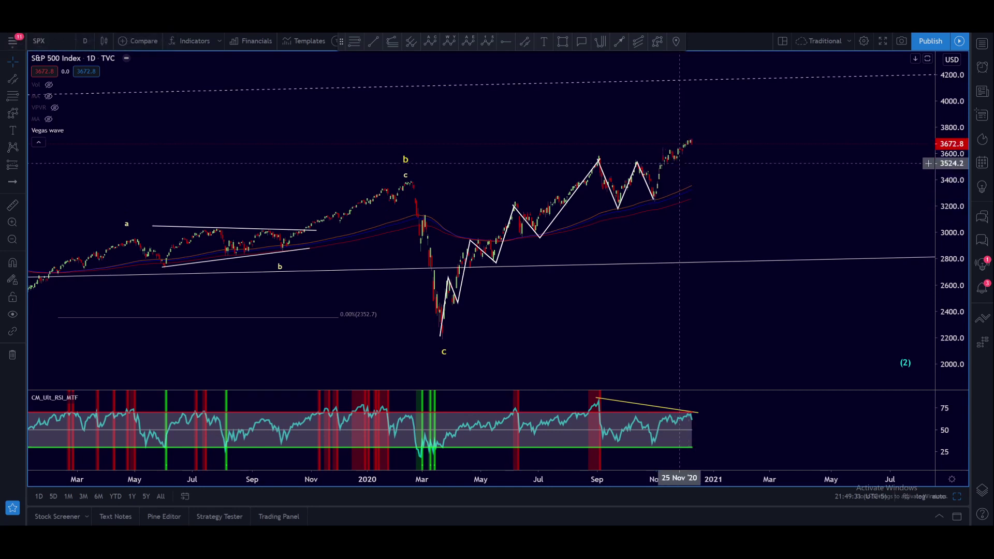
{"action": "left_click", "coordinate": [657, 41]}
{"action": "left_click", "coordinate": [654, 199]}
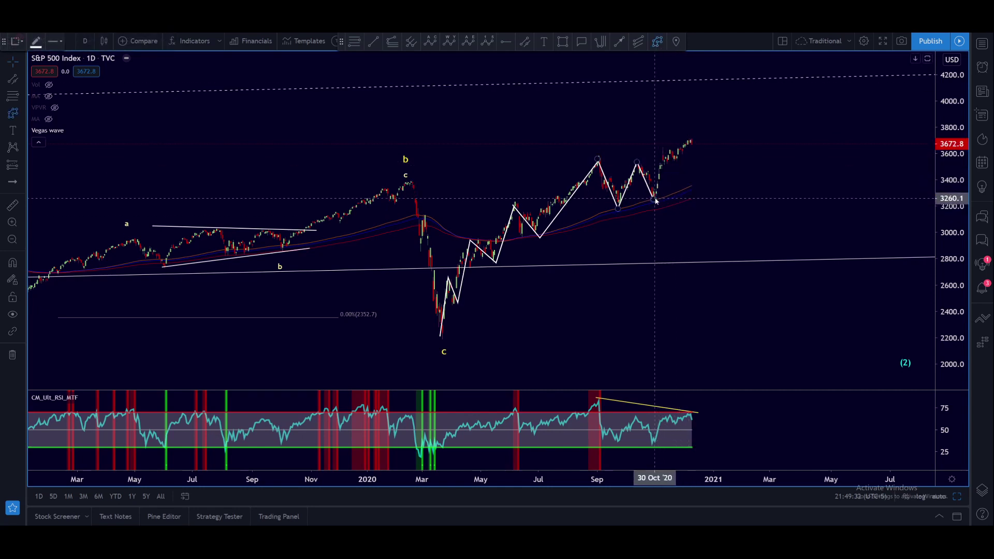
{"action": "double_click", "coordinate": [688, 139]}
{"action": "left_click", "coordinate": [734, 149]}
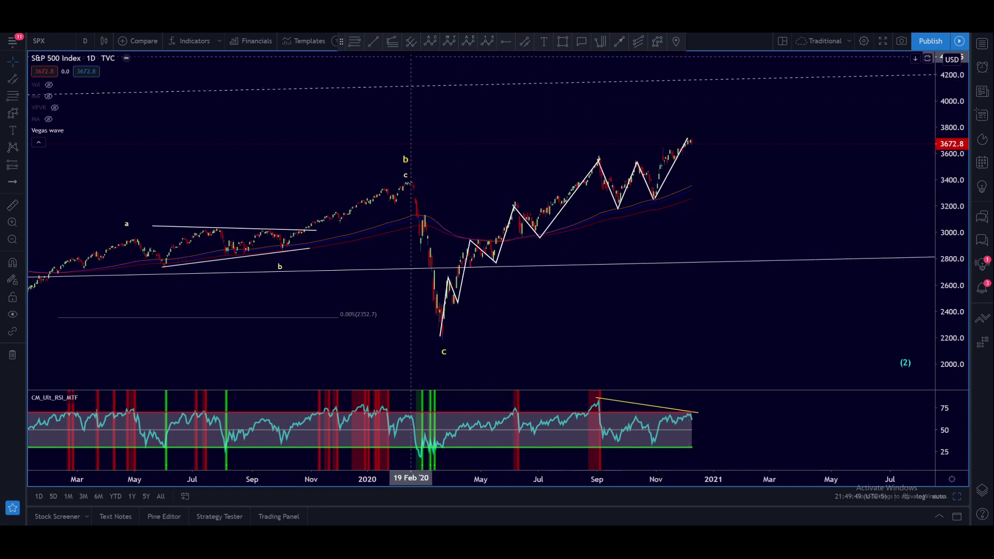
{"action": "left_click", "coordinate": [391, 42]}
{"action": "left_click", "coordinate": [465, 306]}
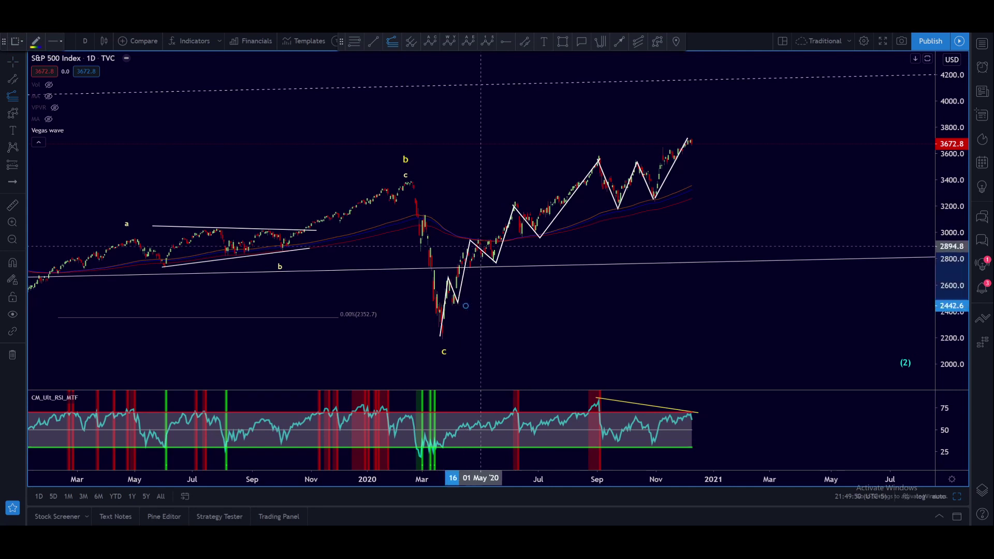
{"action": "left_click", "coordinate": [485, 238]}
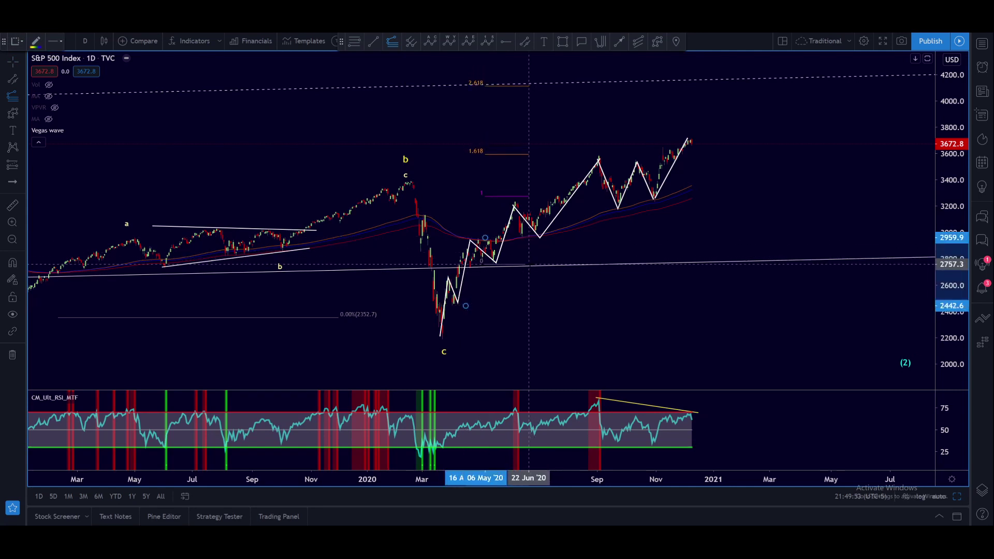
{"action": "key", "text": "Escape"}
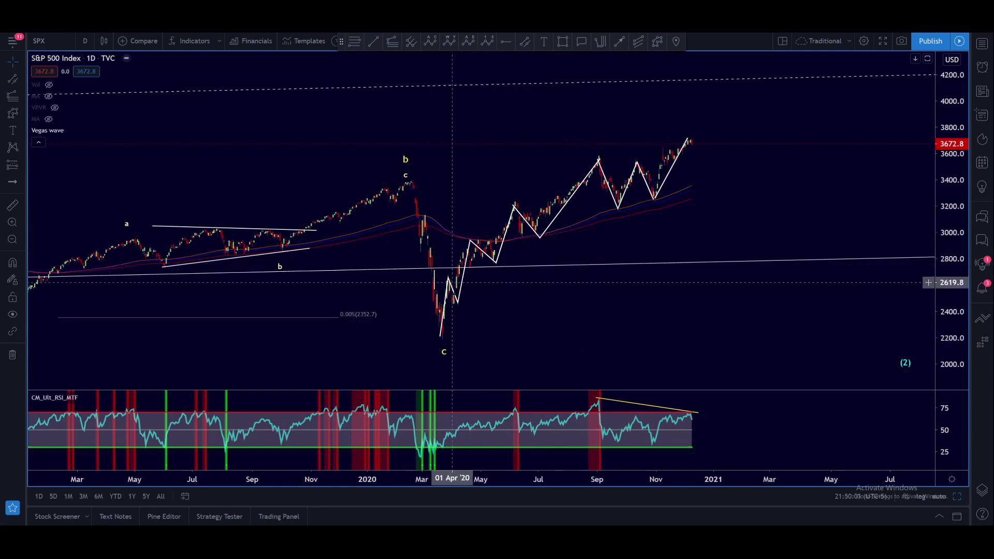
Delete the path drawings tracing the swings from the March 2020 low through to the late-October 2020 low
{"action": "left_click", "coordinate": [456, 303]}
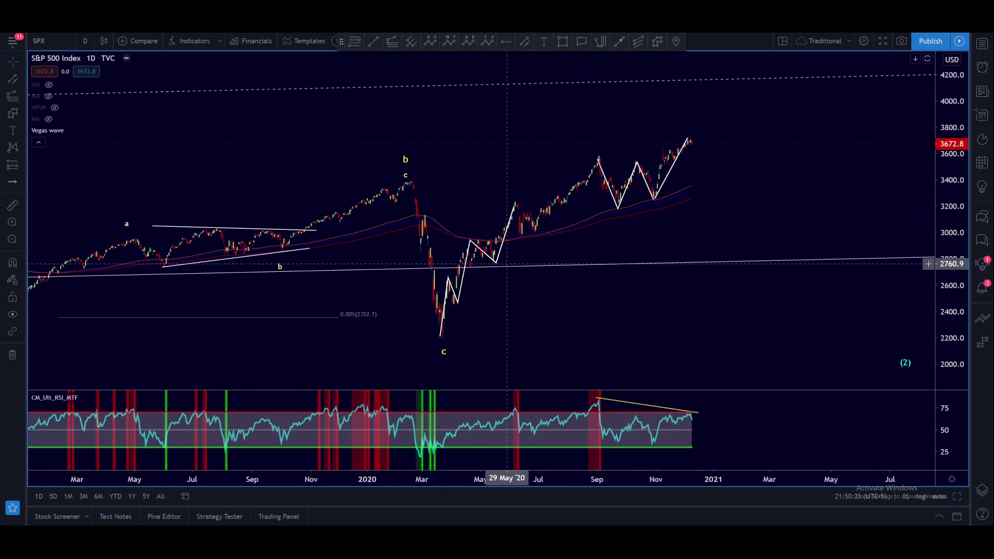
{"action": "left_click", "coordinate": [611, 195]}
{"action": "key", "text": "Delete"}
{"action": "left_click", "coordinate": [514, 208]}
{"action": "key", "text": "Delete"}
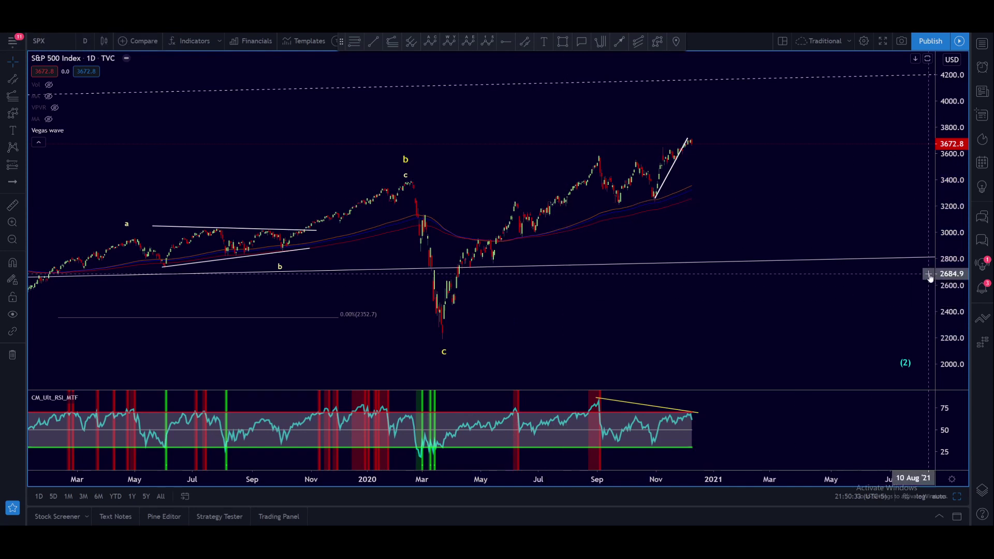
Place a horizontal ray at the June 2020 high, 3232.1, and examine the September and October lows against it
{"action": "left_click_drag", "start_coordinate": [942, 280], "coordinate": [936, 81]}
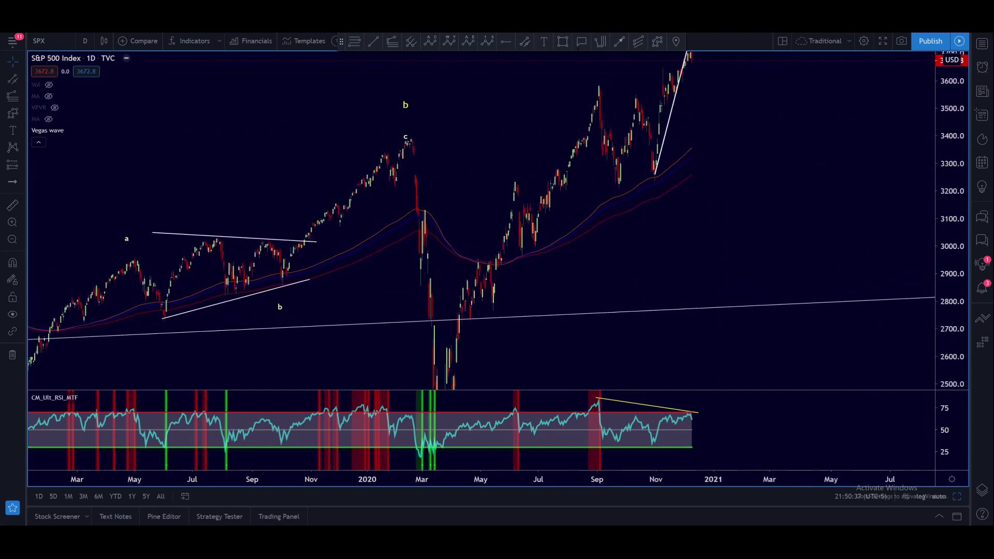
{"action": "left_click", "coordinate": [507, 41]}
{"action": "left_click", "coordinate": [490, 182]}
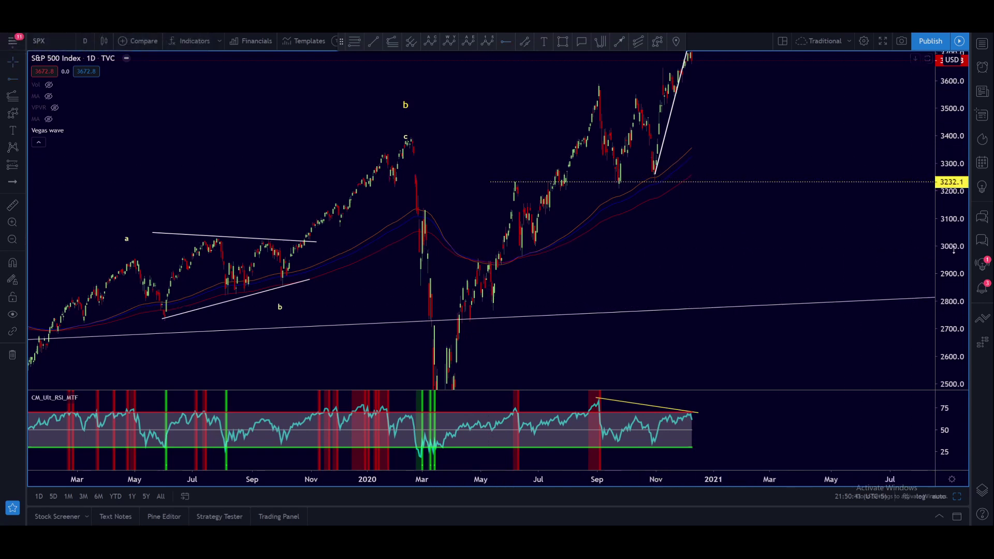
{"action": "left_click_drag", "start_coordinate": [954, 250], "coordinate": [954, 124]}
{"action": "scroll", "coordinate": [588, 195], "scroll_direction": "up", "scroll_amount": 7}
{"action": "left_click_drag", "start_coordinate": [561, 199], "coordinate": [875, 258]}
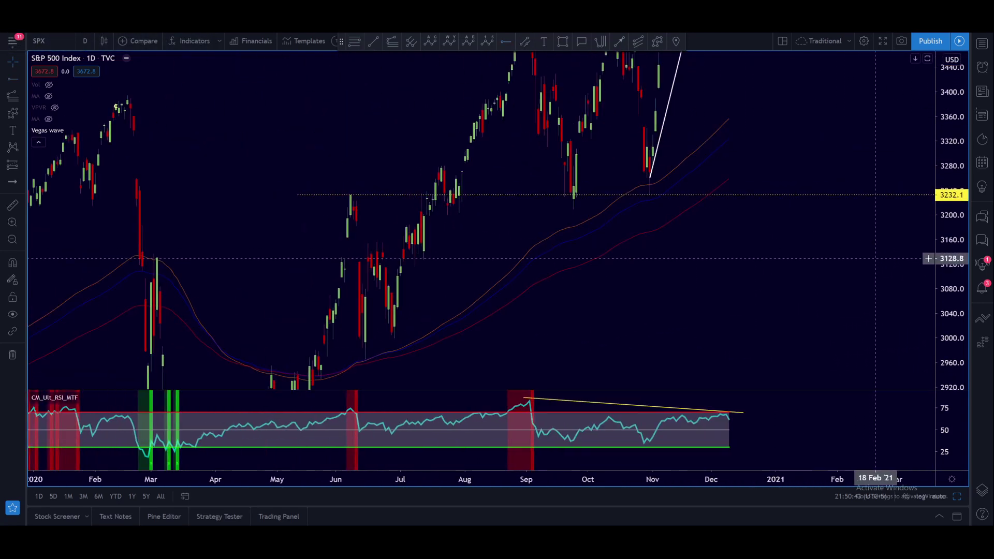
{"action": "scroll", "coordinate": [875, 258], "scroll_direction": "up", "scroll_amount": 5}
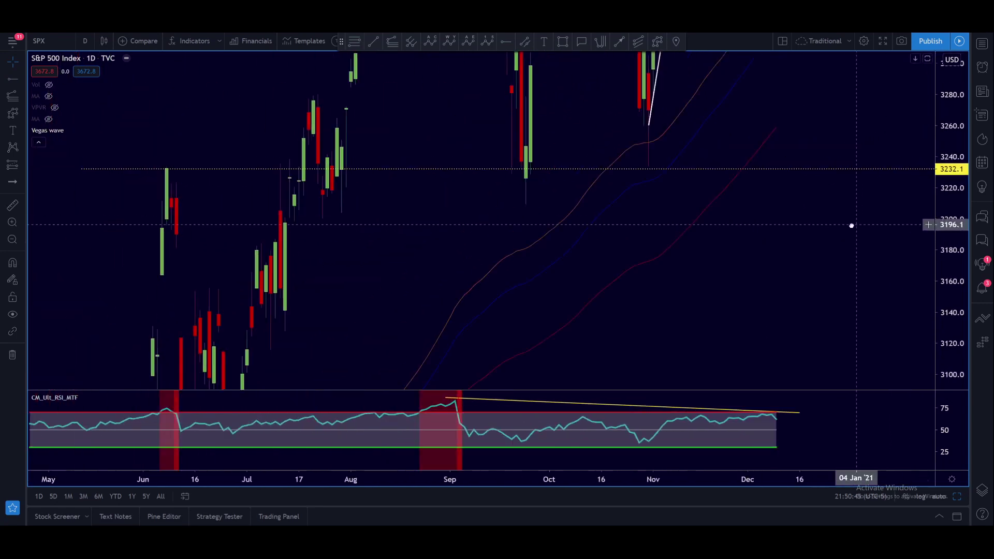
{"action": "scroll", "coordinate": [829, 223], "scroll_direction": "down", "scroll_amount": 2}
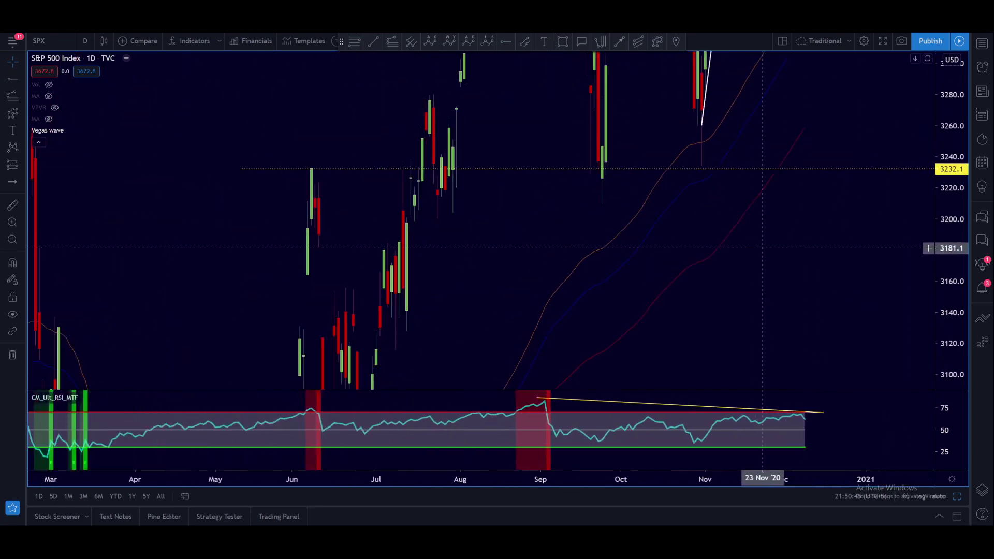
Remove the horizontal ray at the June 2020 high
{"action": "left_click", "coordinate": [243, 170]}
{"action": "left_click", "coordinate": [735, 223]}
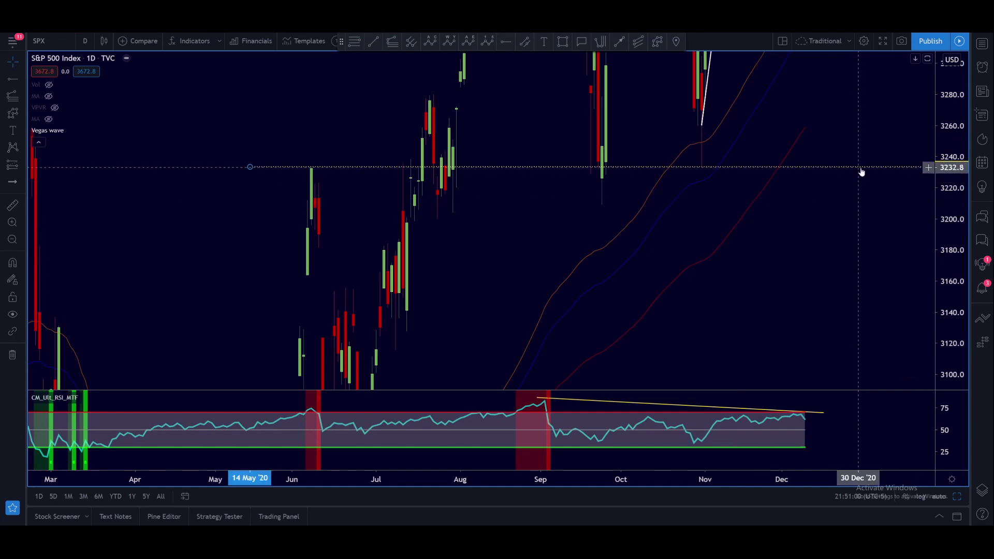
{"action": "scroll", "coordinate": [861, 171], "scroll_direction": "down", "scroll_amount": 3}
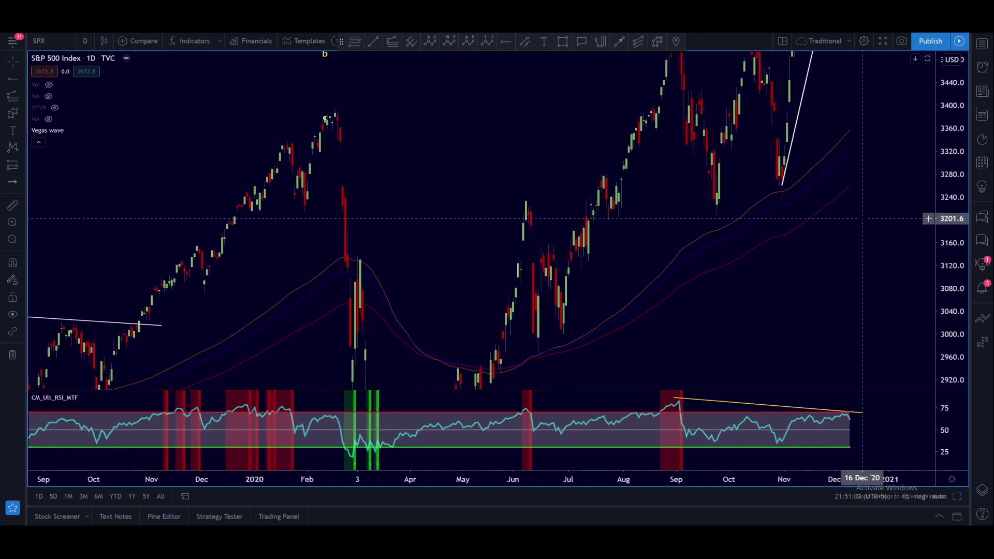
{"action": "scroll", "coordinate": [828, 290], "scroll_direction": "down", "scroll_amount": 3}
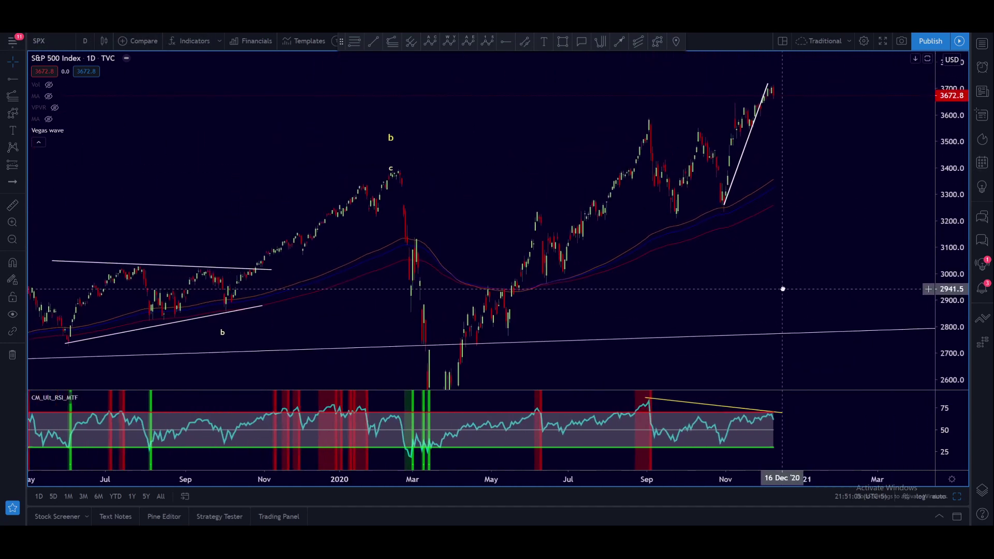
Maximize the price pane and delete the straight leg from the late-October 2020 low to the December high
{"action": "double_click", "coordinate": [784, 289]}
{"action": "left_click_drag", "start_coordinate": [831, 297], "coordinate": [791, 290]}
{"action": "left_click_drag", "start_coordinate": [951, 212], "coordinate": [830, 269]}
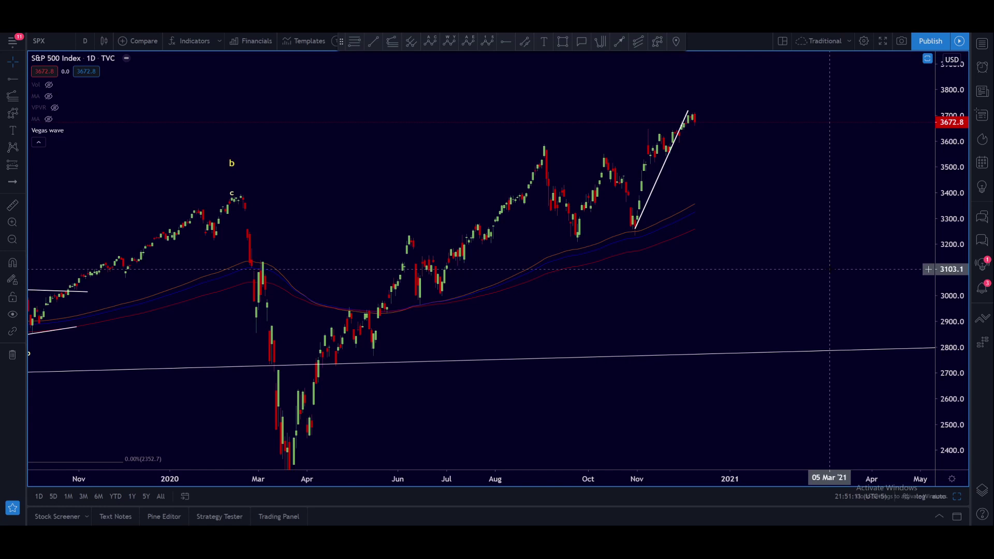
{"action": "left_click_drag", "start_coordinate": [766, 222], "coordinate": [776, 198]}
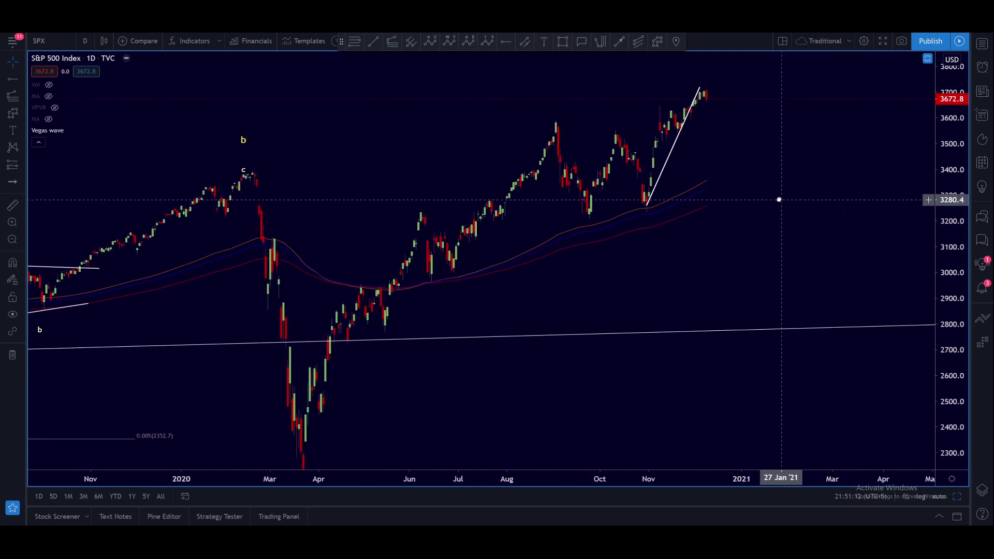
{"action": "left_click_drag", "start_coordinate": [478, 324], "coordinate": [513, 288]}
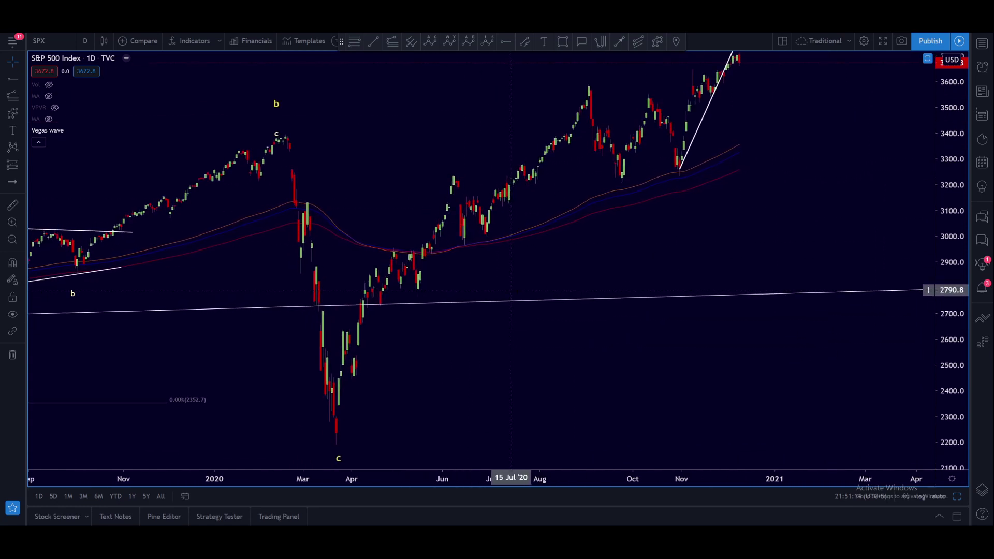
{"action": "left_click_drag", "start_coordinate": [951, 193], "coordinate": [951, 251]}
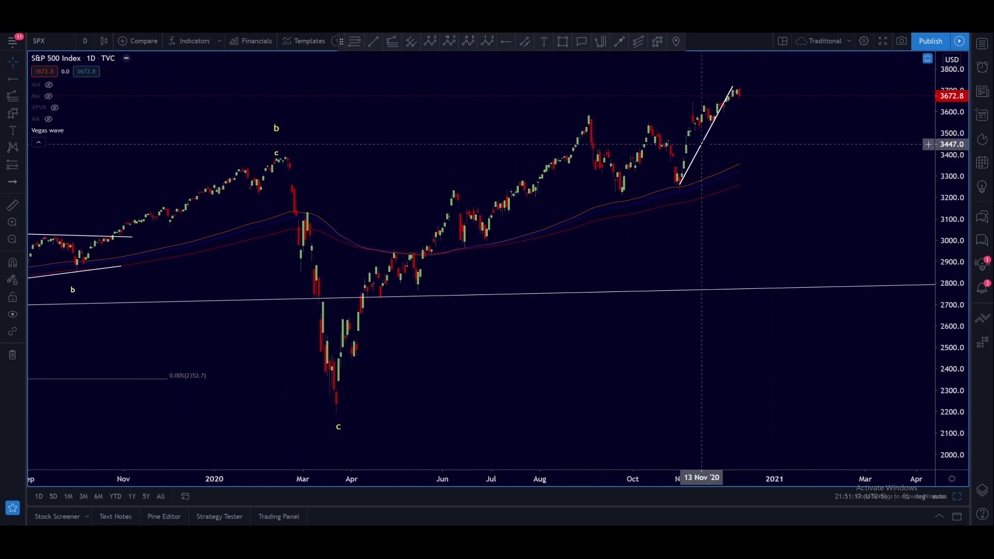
{"action": "left_click", "coordinate": [704, 149]}
{"action": "key", "text": "Delete"}
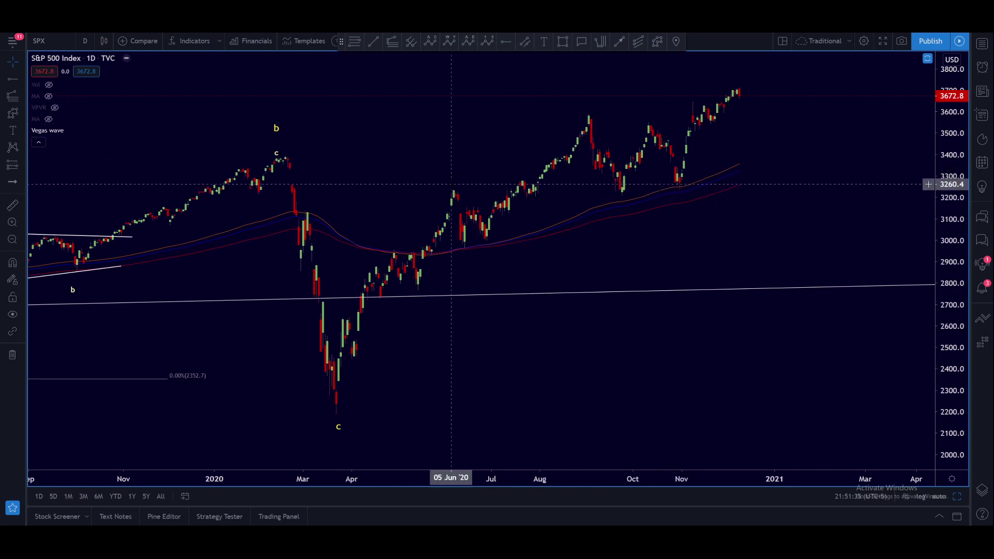
Draw a path from the March 2020 low through about 2650, 2460, 2955 and 2795 up to about 3200 in June
{"action": "scroll", "coordinate": [666, 240], "scroll_direction": "down", "scroll_amount": 3}
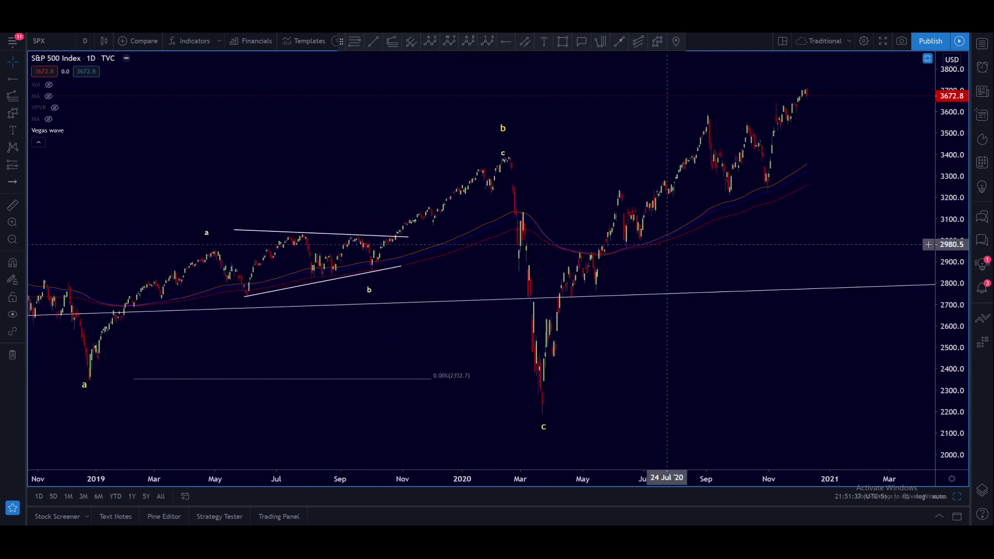
{"action": "scroll", "coordinate": [683, 257], "scroll_direction": "up", "scroll_amount": 3}
{"action": "left_click", "coordinate": [657, 41]}
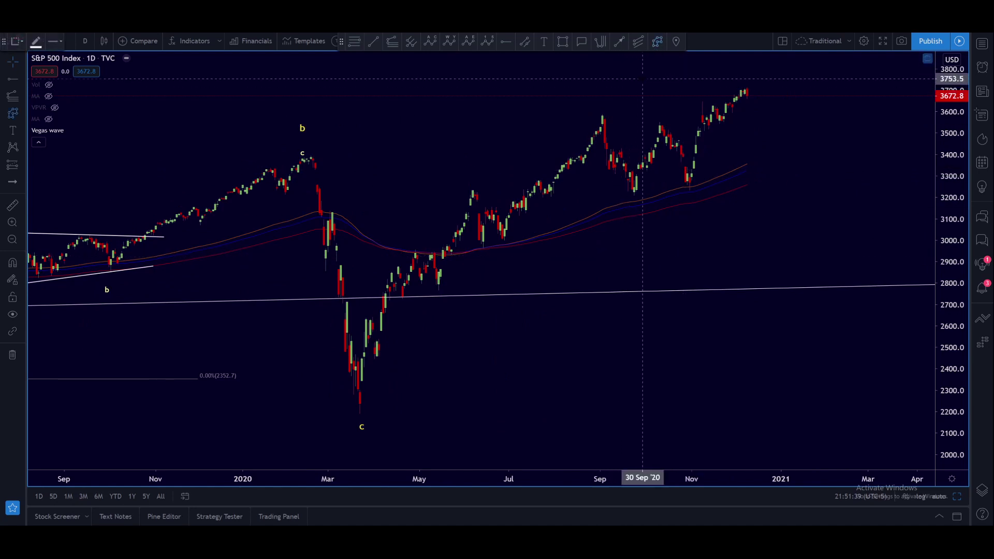
{"action": "left_click", "coordinate": [352, 408]}
{"action": "left_click", "coordinate": [359, 316]}
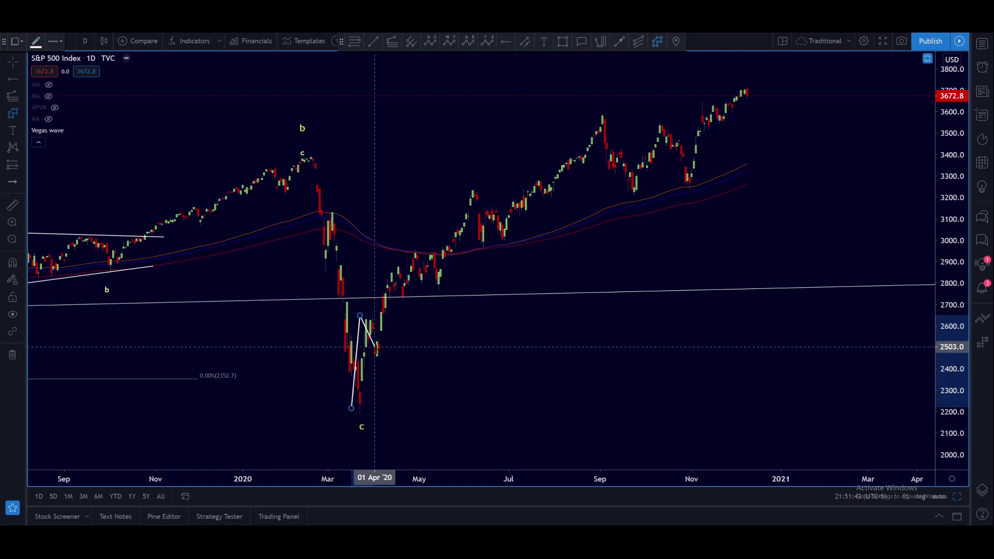
{"action": "left_click", "coordinate": [377, 356]}
{"action": "left_click", "coordinate": [402, 250]}
{"action": "left_click", "coordinate": [439, 285]}
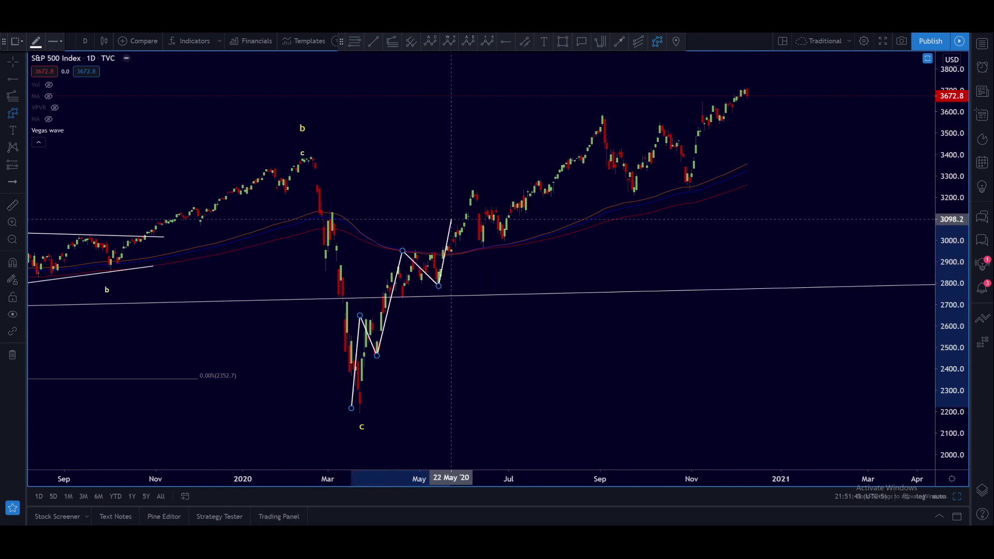
{"action": "left_click", "coordinate": [464, 198]}
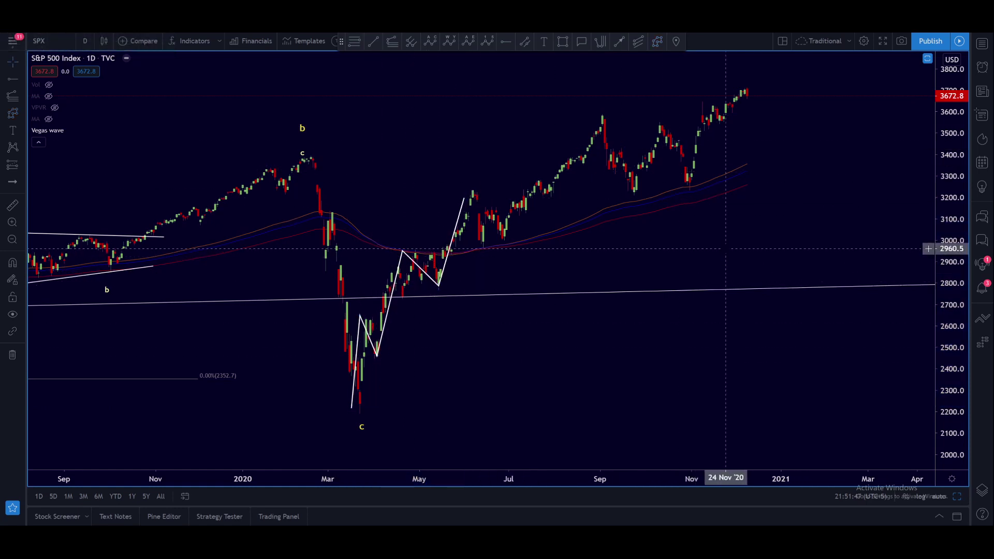
Delete the path running from the March 2020 low to the June high
{"action": "left_click_drag", "start_coordinate": [723, 251], "coordinate": [714, 262]}
{"action": "left_click", "coordinate": [654, 45]}
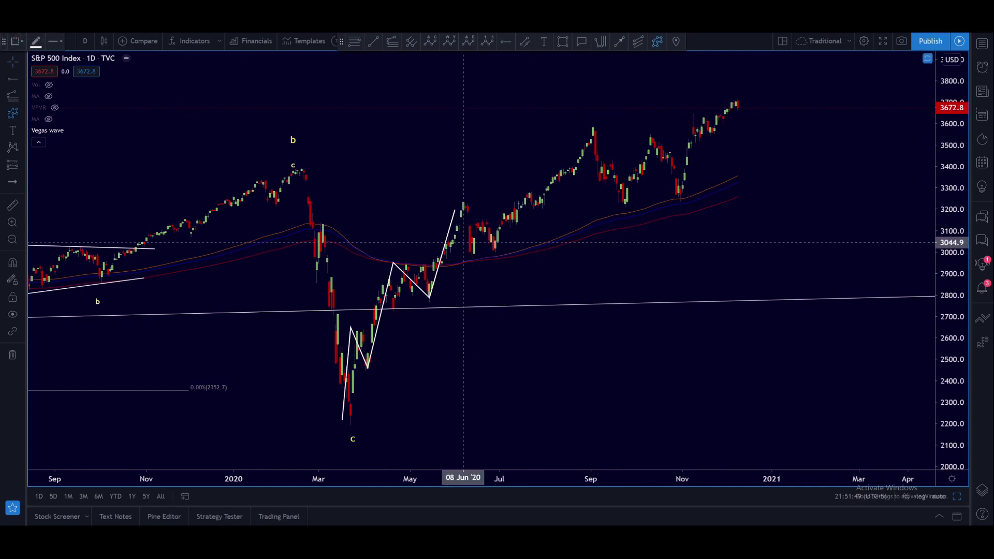
{"action": "left_click", "coordinate": [450, 232]}
{"action": "key", "text": "Delete"}
Examine the rally from the March 2020 low to the December high in relation to the earlier wave labels
{"action": "scroll", "coordinate": [577, 284], "scroll_direction": "down", "scroll_amount": 2}
{"action": "scroll", "coordinate": [579, 284], "scroll_direction": "up", "scroll_amount": 1}
{"action": "scroll", "coordinate": [580, 285], "scroll_direction": "up", "scroll_amount": 2}
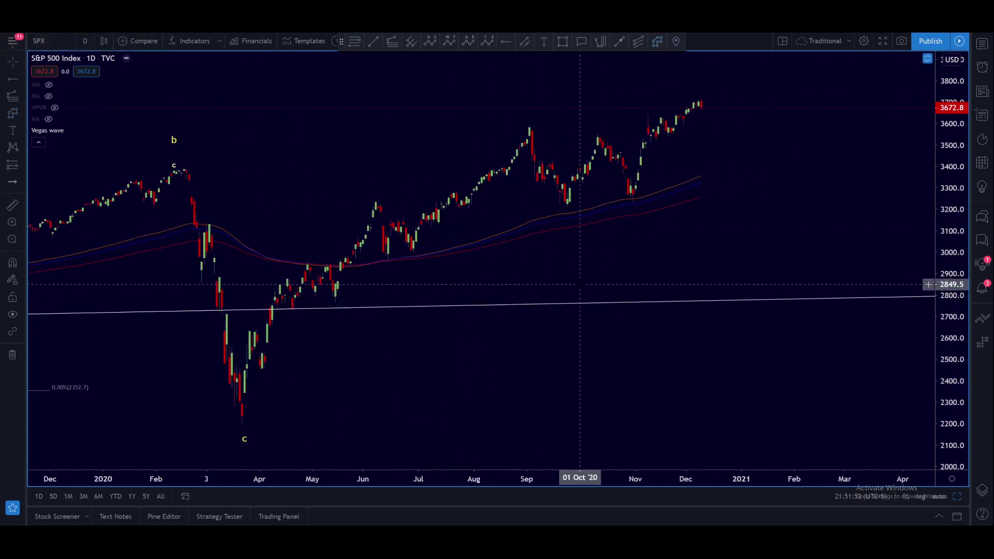
{"action": "scroll", "coordinate": [581, 285], "scroll_direction": "down", "scroll_amount": 1}
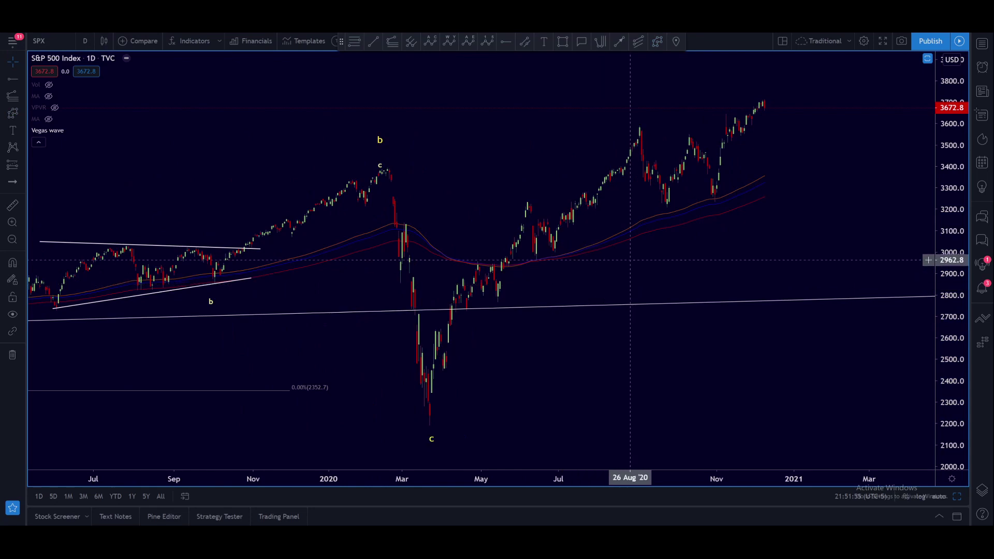
{"action": "left_click_drag", "start_coordinate": [952, 176], "coordinate": [951, 289]}
{"action": "scroll", "coordinate": [683, 354], "scroll_direction": "up", "scroll_amount": 3}
{"action": "left_click_drag", "start_coordinate": [650, 354], "coordinate": [616, 378]}
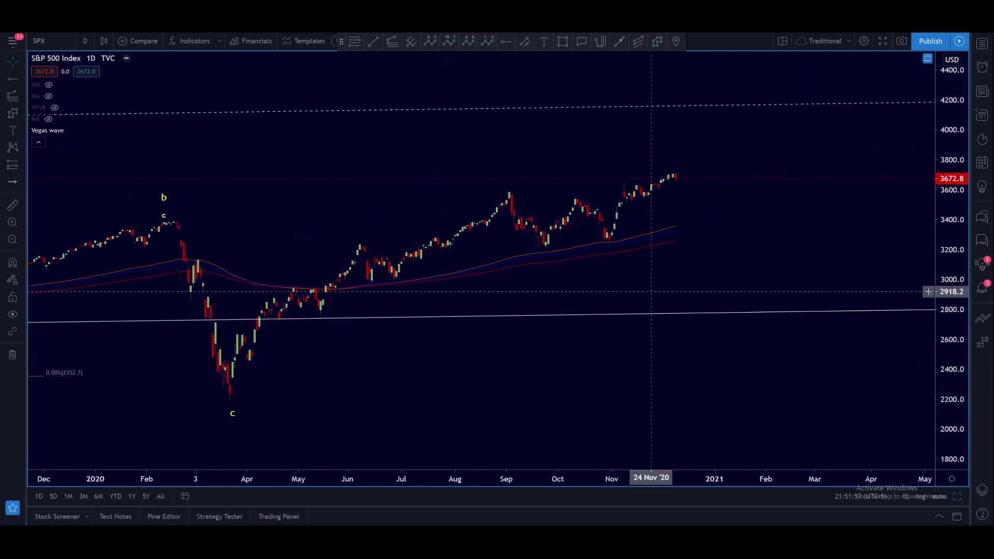
{"action": "scroll", "coordinate": [639, 243], "scroll_direction": "down", "scroll_amount": 3}
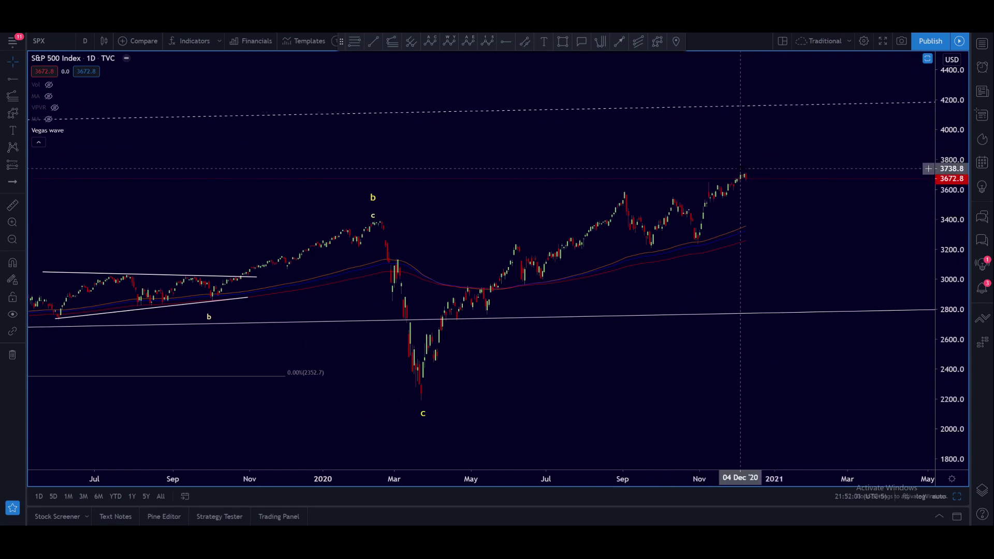
{"action": "scroll", "coordinate": [741, 168], "scroll_direction": "down", "scroll_amount": 2}
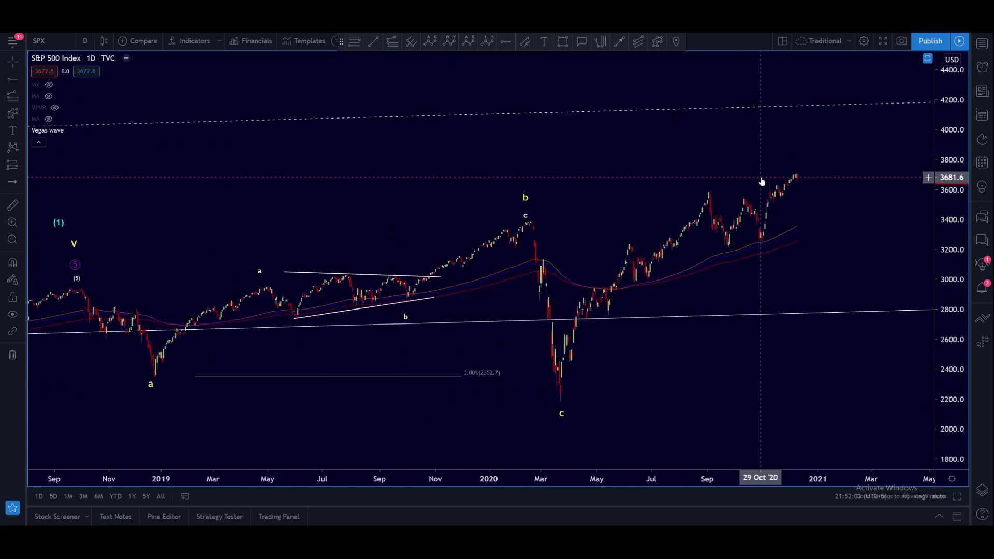
{"action": "left_click_drag", "start_coordinate": [789, 254], "coordinate": [681, 260]}
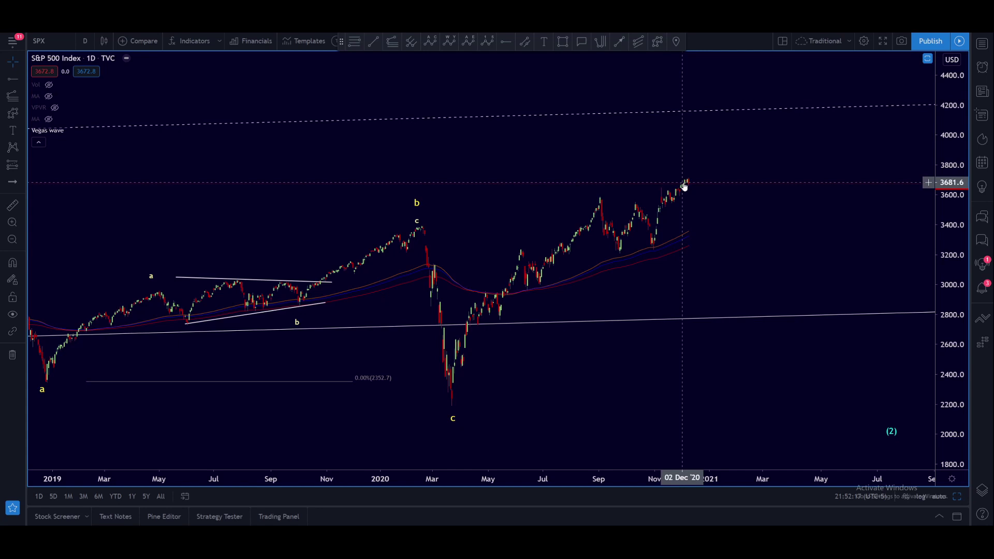
Draw a path from the March 2020 low through about 2665 and 2440 up to about 2980 in late April, and delete it
{"action": "left_click", "coordinate": [658, 42]}
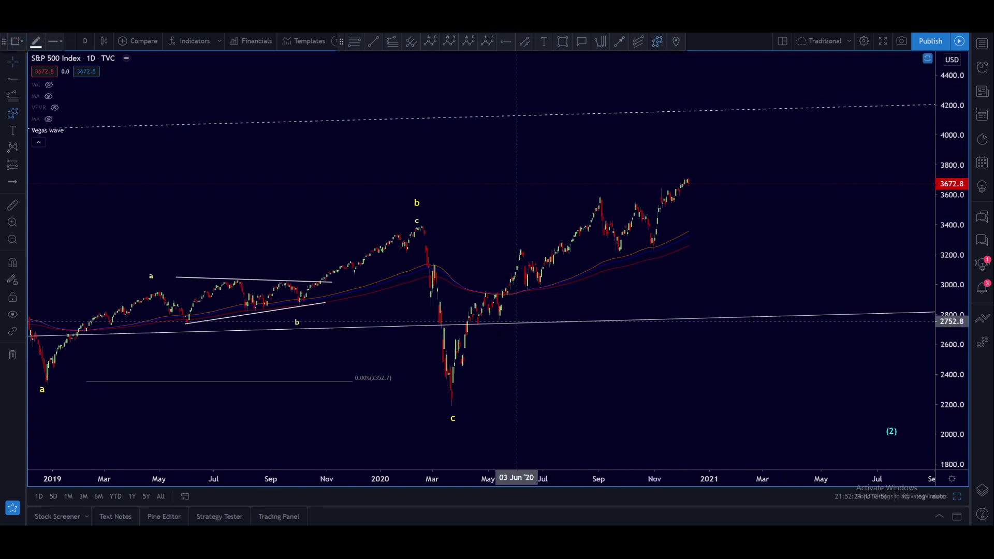
{"action": "left_click", "coordinate": [446, 403]}
{"action": "left_click", "coordinate": [452, 335]}
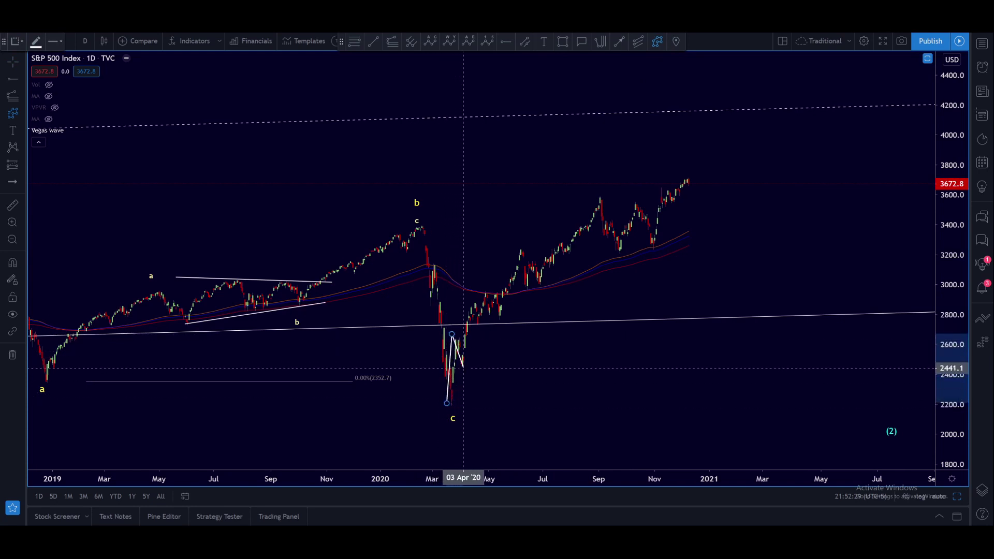
{"action": "left_click", "coordinate": [463, 369]}
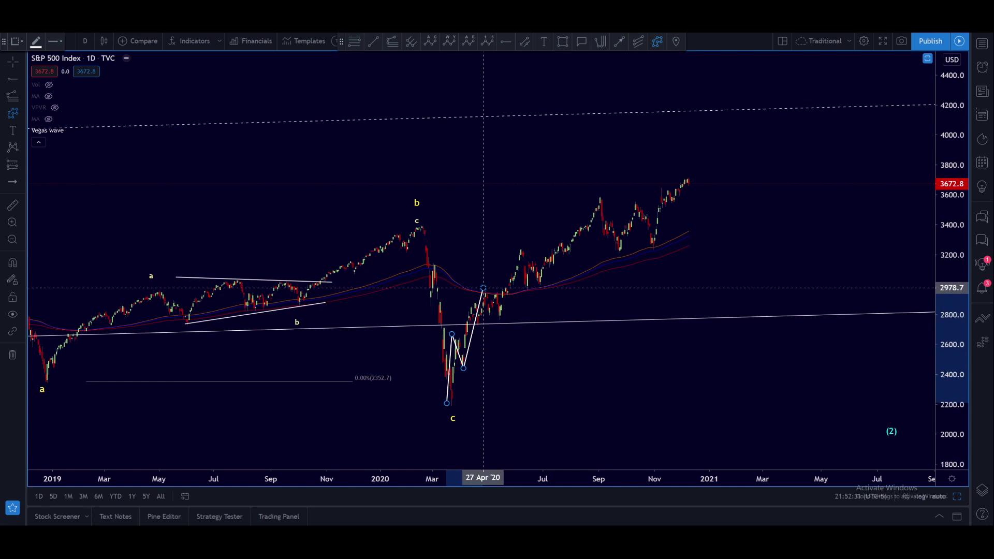
{"action": "double_click", "coordinate": [484, 287]}
{"action": "left_click", "coordinate": [572, 220]}
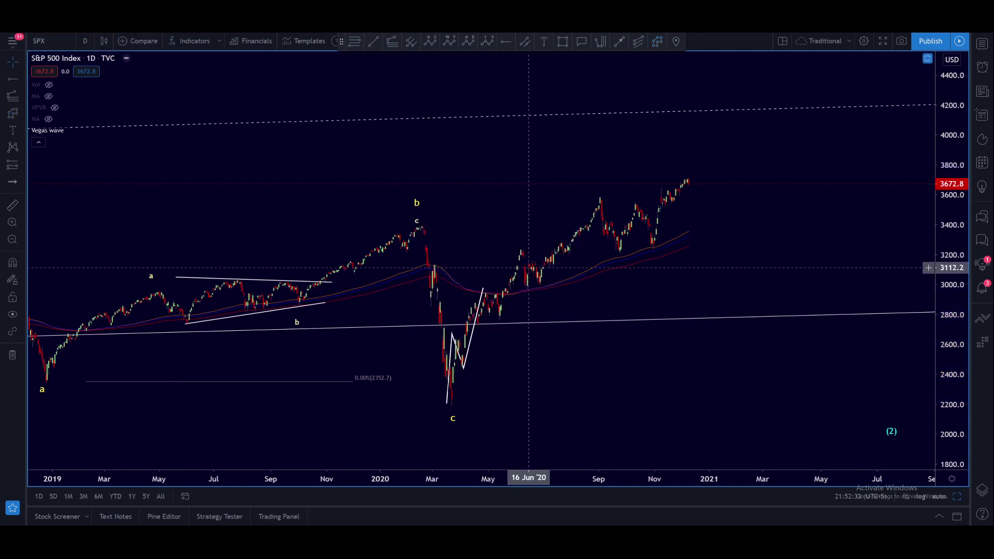
{"action": "left_click", "coordinate": [481, 302]}
{"action": "key", "text": "Delete"}
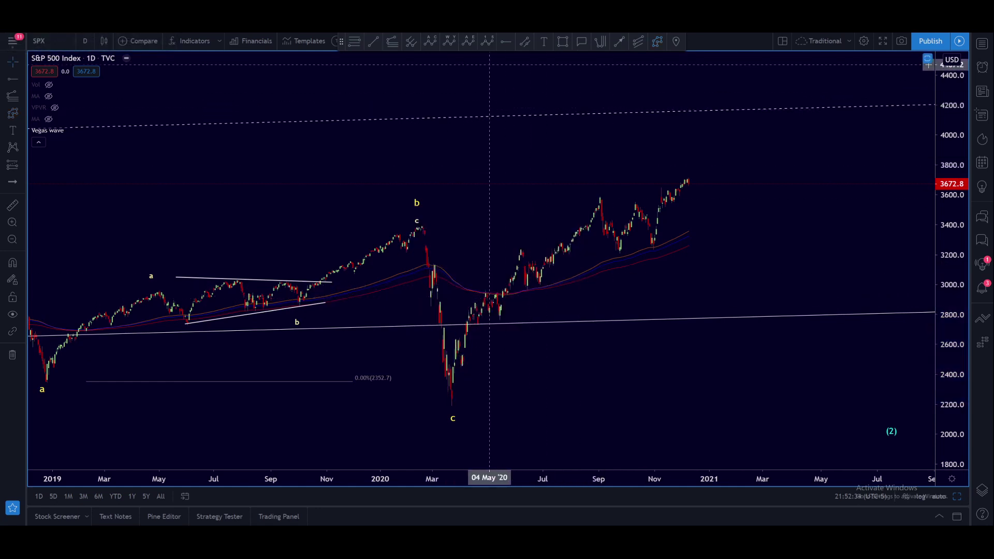
{"action": "left_click", "coordinate": [449, 40]}
{"action": "left_click", "coordinate": [449, 407]}
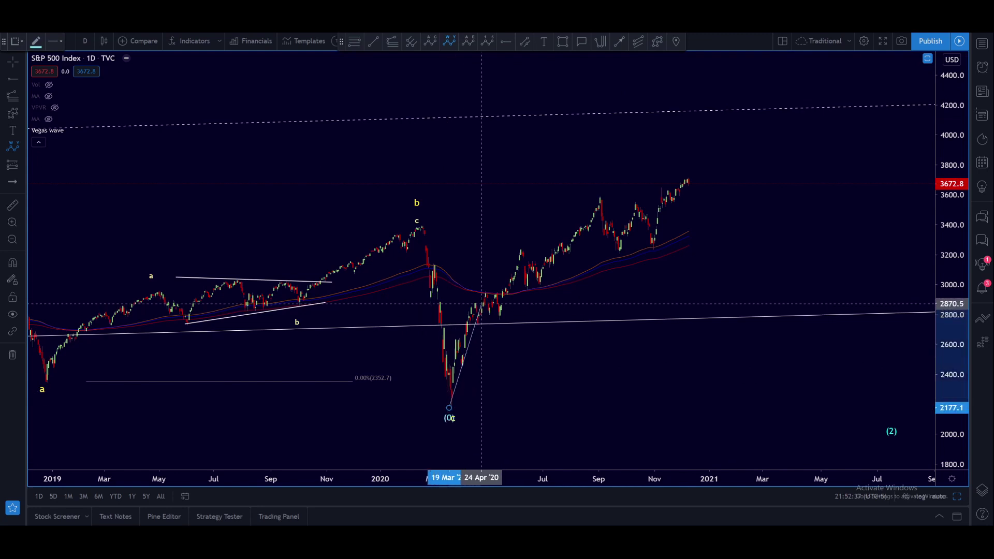
{"action": "key", "text": "Escape"}
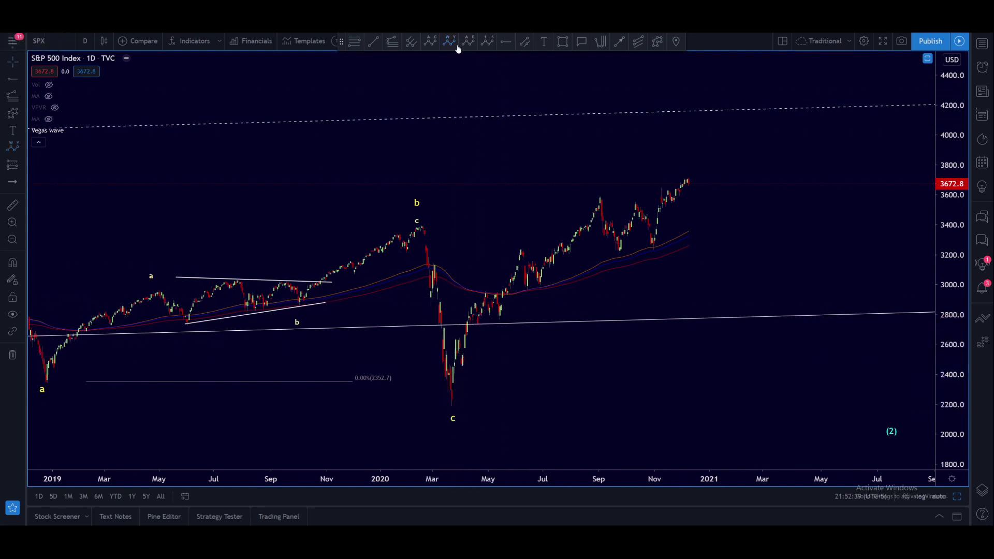
Label the rally off the March 2020 low as an Elliott correction, with (a) near 2667, (b) near 2450 and (c) near 2925
{"action": "left_click", "coordinate": [429, 43]}
{"action": "left_click", "coordinate": [447, 409]}
{"action": "left_click", "coordinate": [457, 334]}
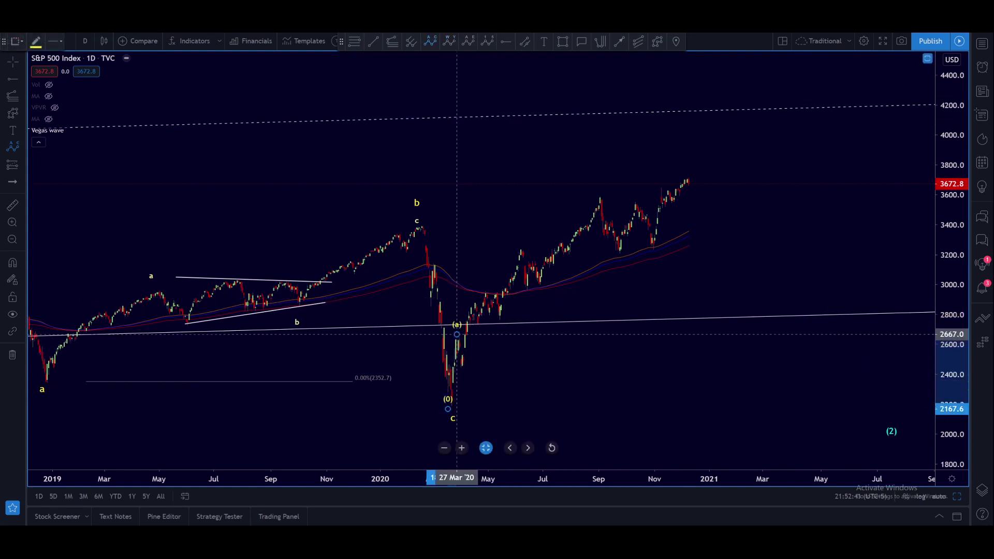
{"action": "left_click", "coordinate": [465, 367]}
{"action": "left_click", "coordinate": [477, 295]}
Draw an Elliott double combo from the March 2020 low with (W) near 2980, (X) near 2750 and (Y) near 3610, and delete it
{"action": "left_click", "coordinate": [449, 41]}
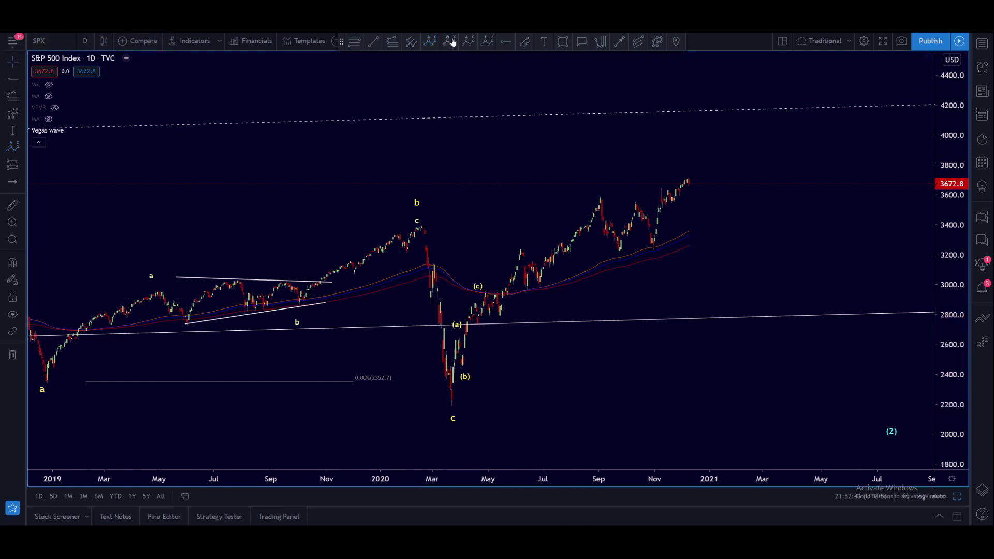
{"action": "left_click", "coordinate": [451, 401]}
{"action": "left_click", "coordinate": [476, 286]}
{"action": "left_click", "coordinate": [497, 321]}
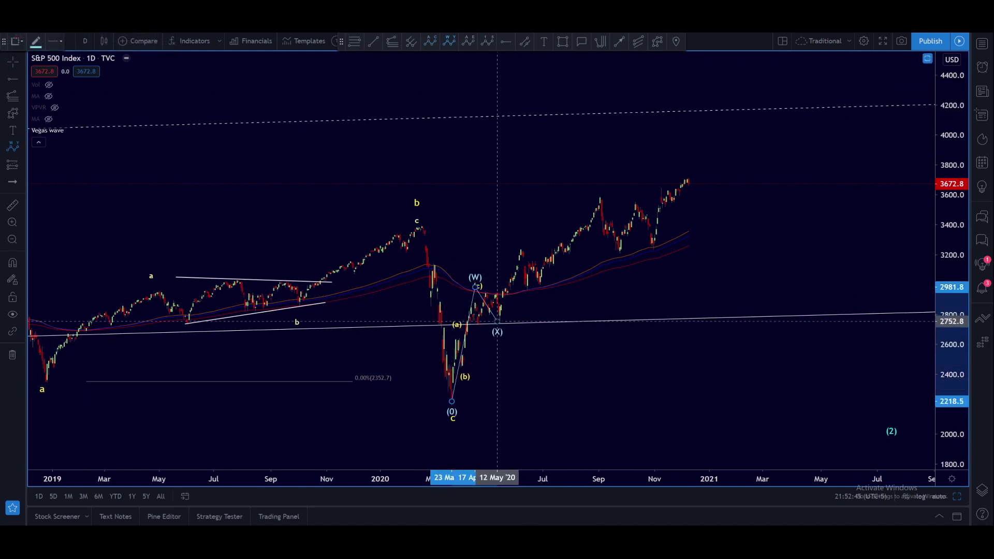
{"action": "left_click", "coordinate": [598, 194]}
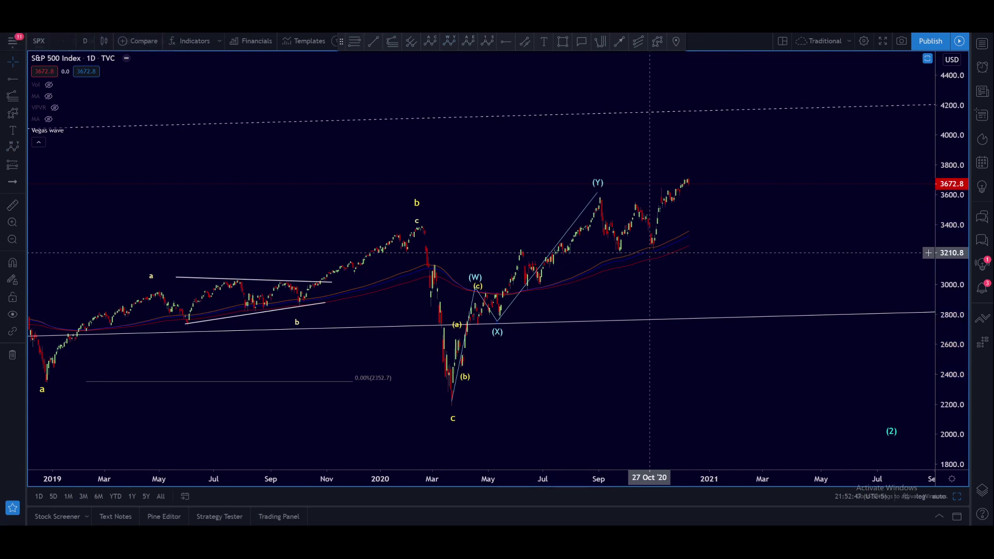
{"action": "left_click", "coordinate": [598, 192]}
{"action": "key", "text": "Delete"}
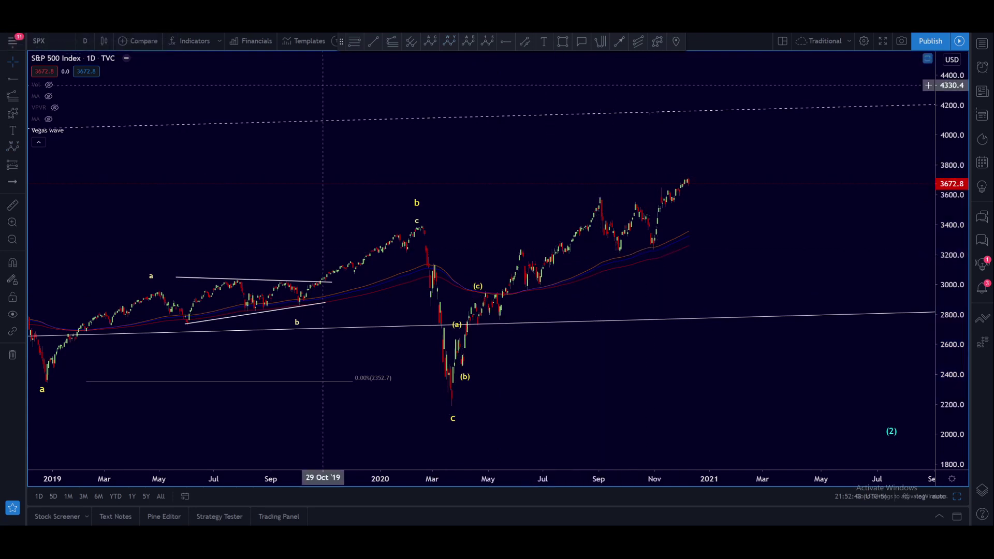
Draw an Elliott triple combo from the March 2020 low with W near 3007, X near 2746, Y near 3612, X near 3224 and Z near 3923
{"action": "left_click", "coordinate": [23, 149]}
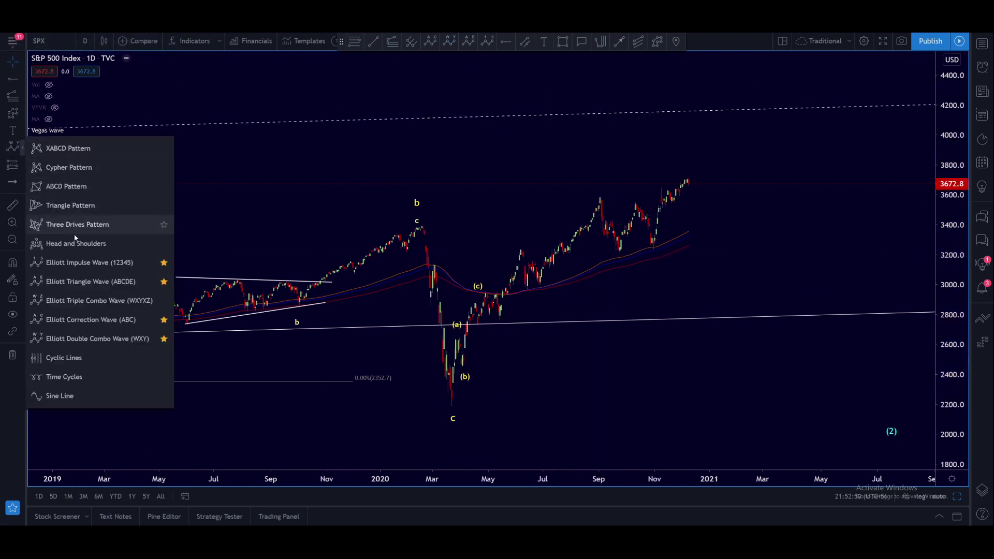
{"action": "left_click", "coordinate": [83, 298]}
{"action": "left_click", "coordinate": [448, 409]}
{"action": "left_click", "coordinate": [456, 335]}
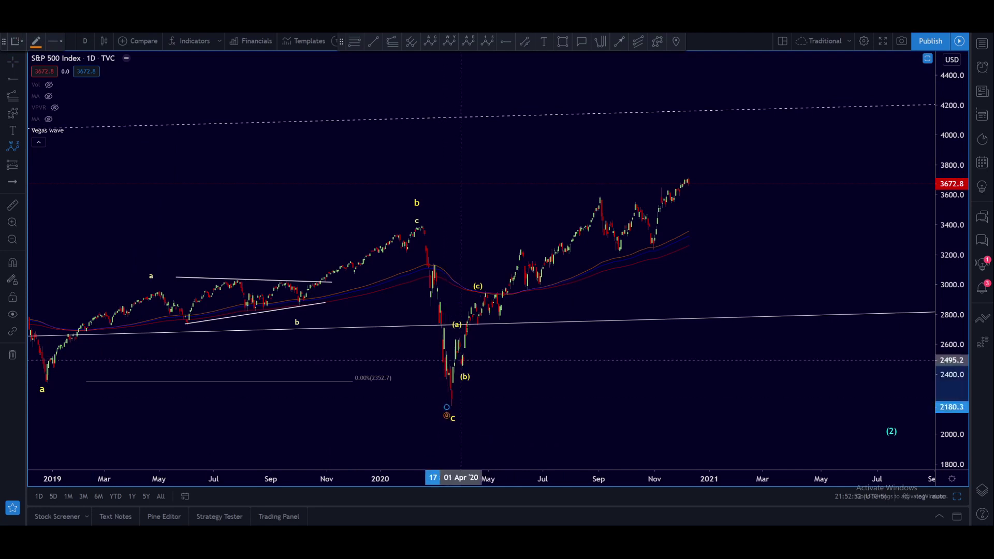
{"action": "left_click", "coordinate": [464, 366]}
{"action": "left_click", "coordinate": [478, 296]}
{"action": "left_click", "coordinate": [501, 322]}
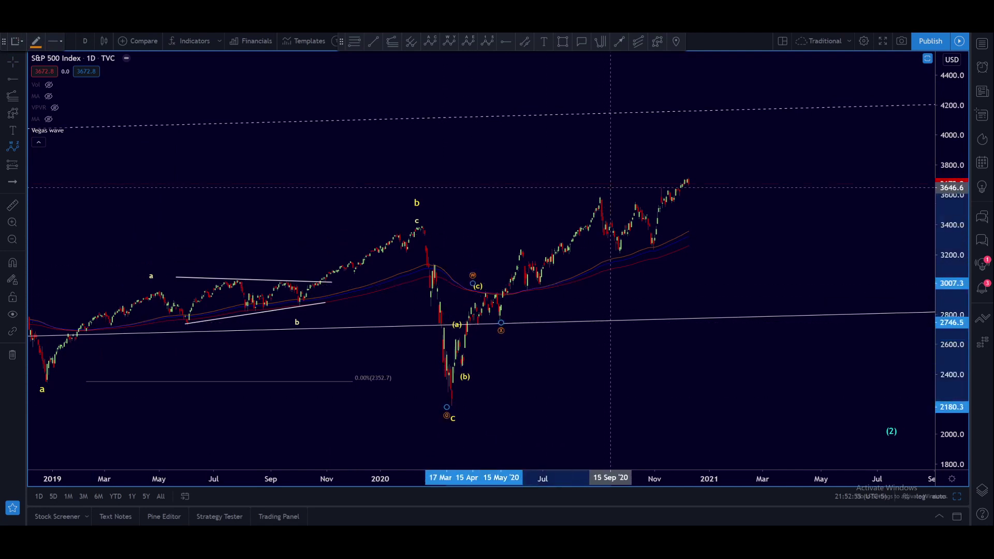
{"action": "left_click", "coordinate": [593, 194]}
{"action": "left_click", "coordinate": [652, 251]}
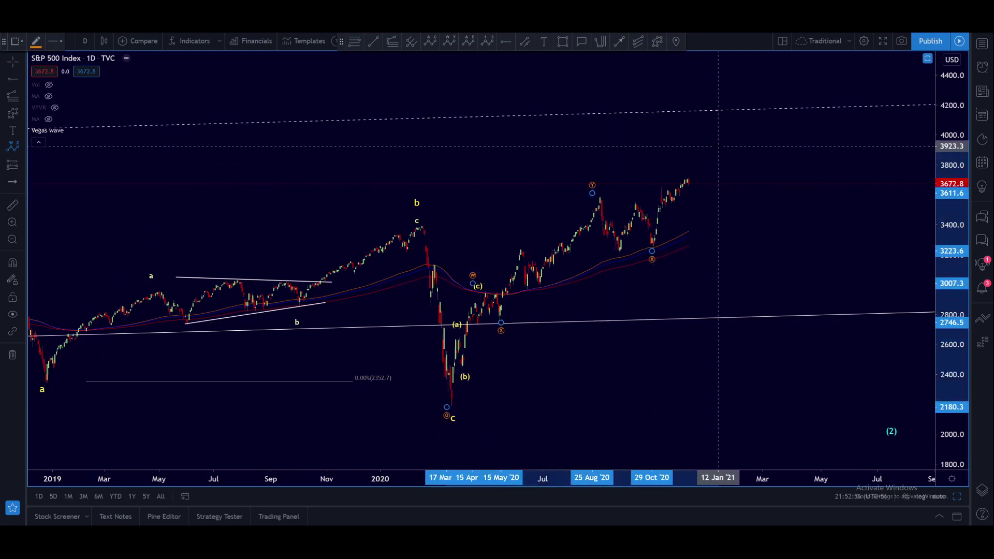
{"action": "left_click", "coordinate": [718, 146]}
Set the triple combo's degree to Minute and move its z point to about 3800 in mid-December 2020
{"action": "left_click", "coordinate": [469, 314]}
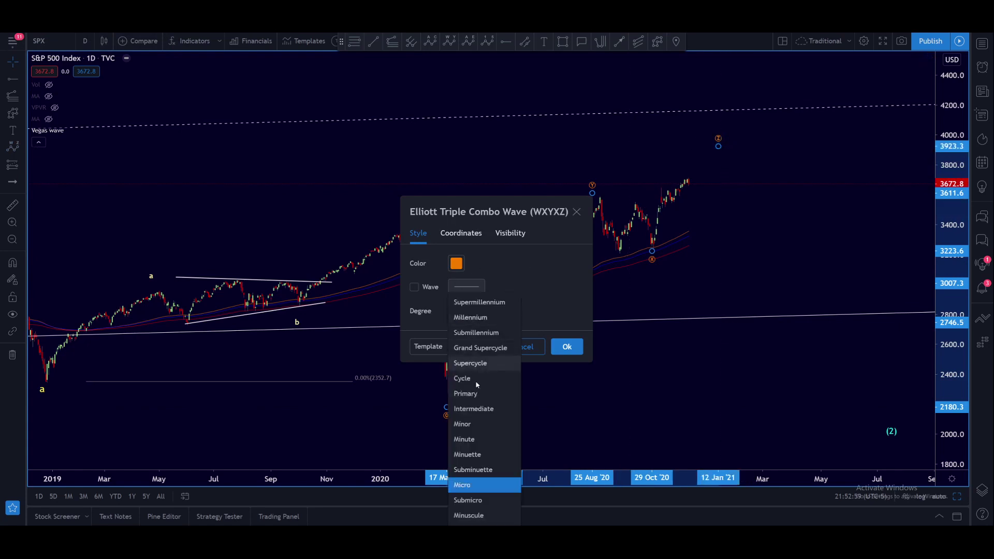
{"action": "left_click", "coordinate": [471, 433]}
{"action": "left_click", "coordinate": [567, 346]}
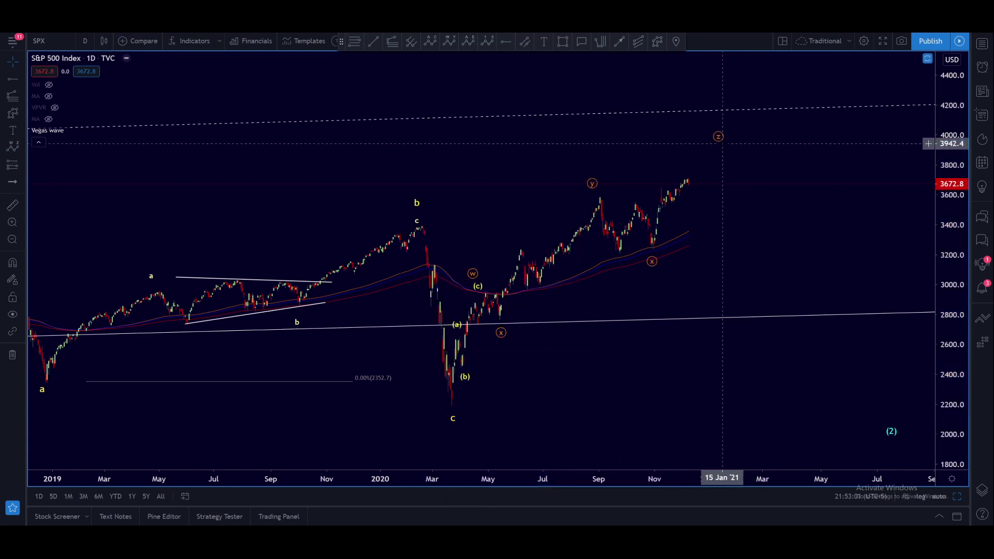
{"action": "left_click_drag", "start_coordinate": [718, 145], "coordinate": [697, 165]}
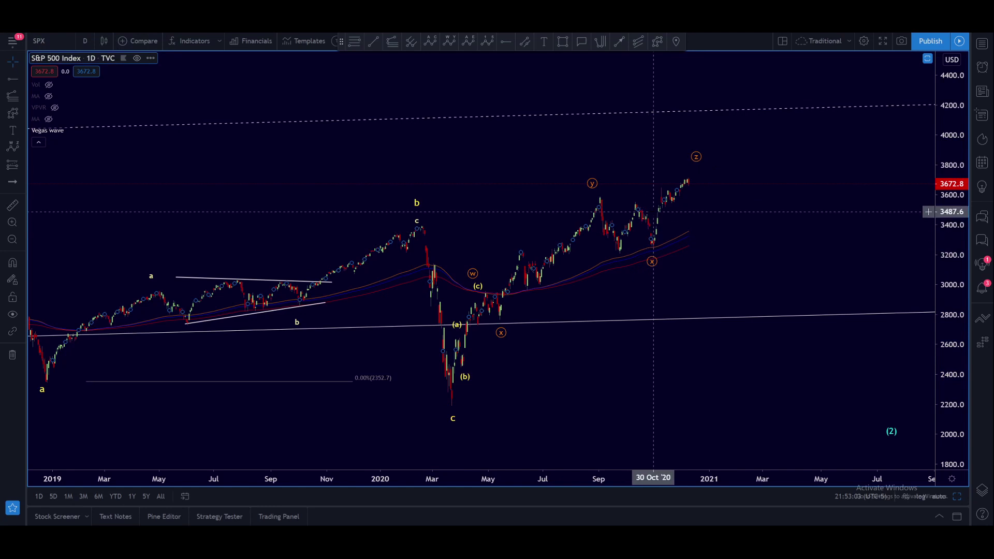
Draw a path from the second x low in late October 2020 through about 3640 and 3590 up to about 3745 in mid-December
{"action": "left_click", "coordinate": [657, 41]}
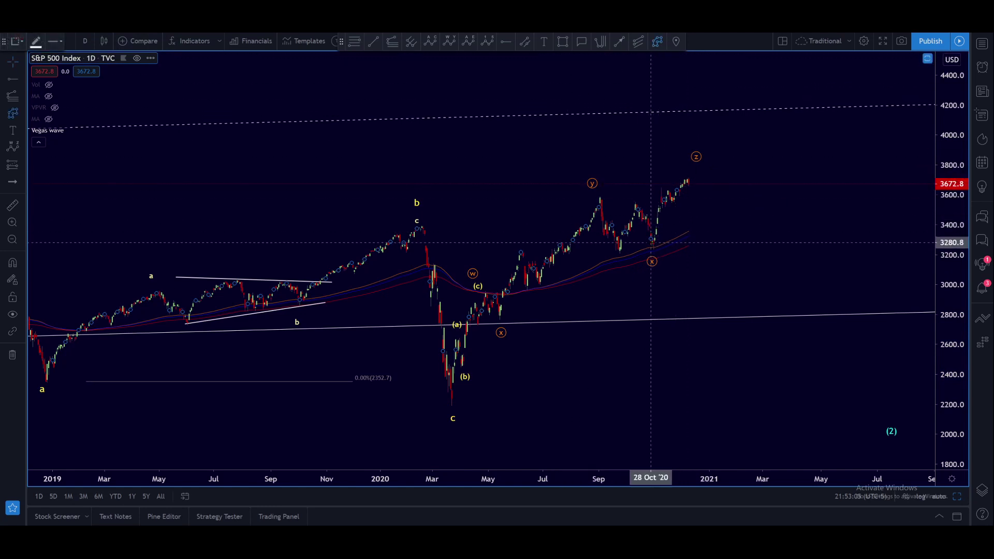
{"action": "left_click", "coordinate": [651, 242]}
{"action": "left_click", "coordinate": [675, 197]}
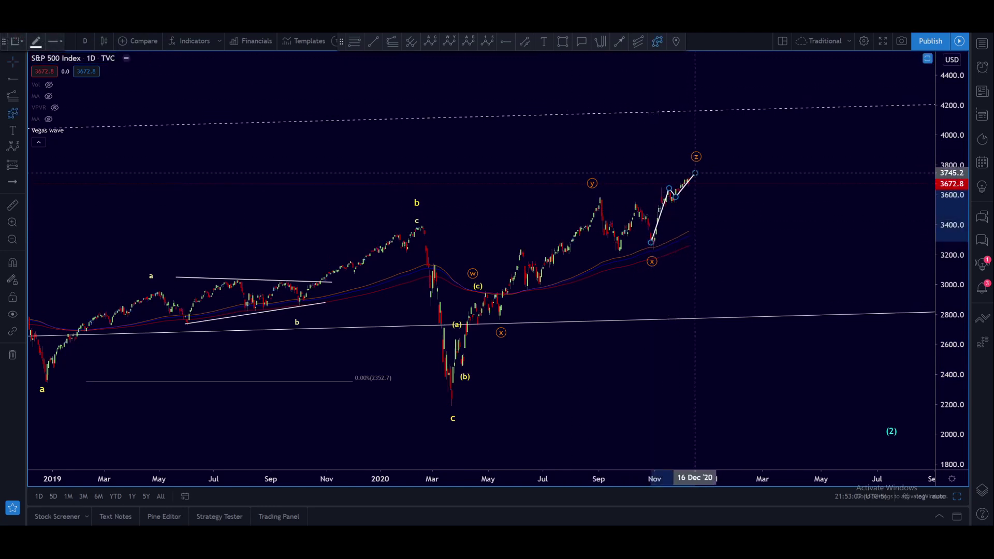
{"action": "left_click", "coordinate": [694, 172]}
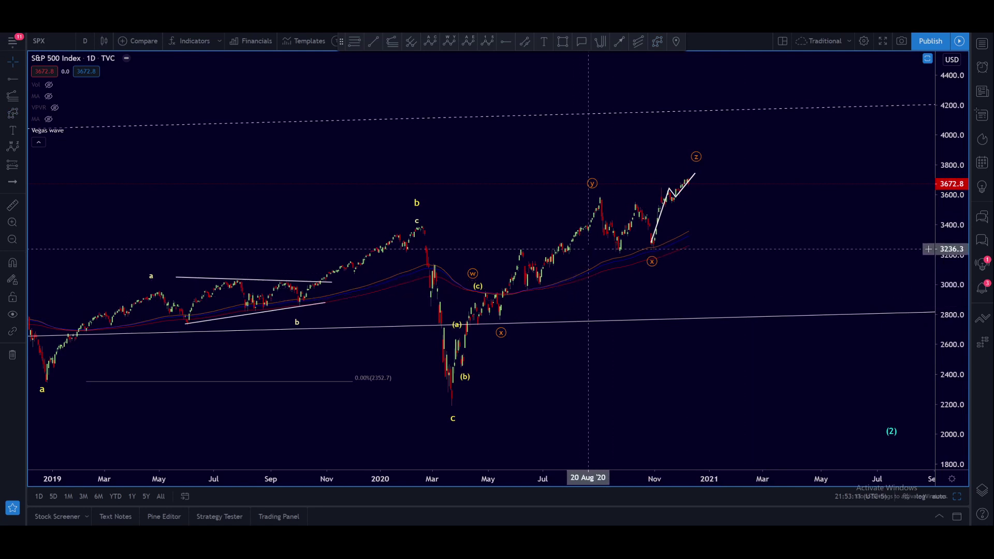
{"action": "left_click", "coordinate": [466, 376]}
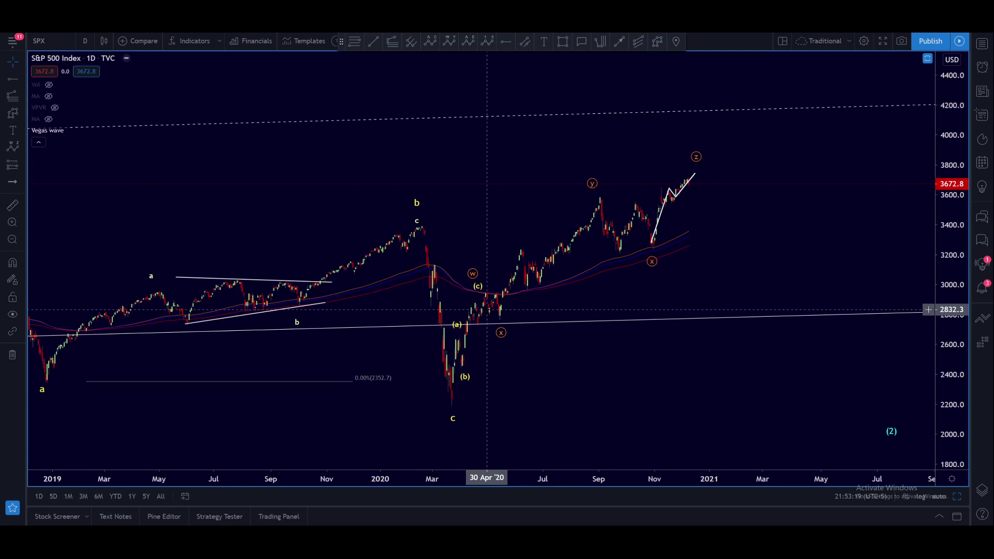
Draw a Fibonacci extension from the March 2020 low at about 2190 through 2638 and 2435, and delete it
{"action": "left_click", "coordinate": [399, 44]}
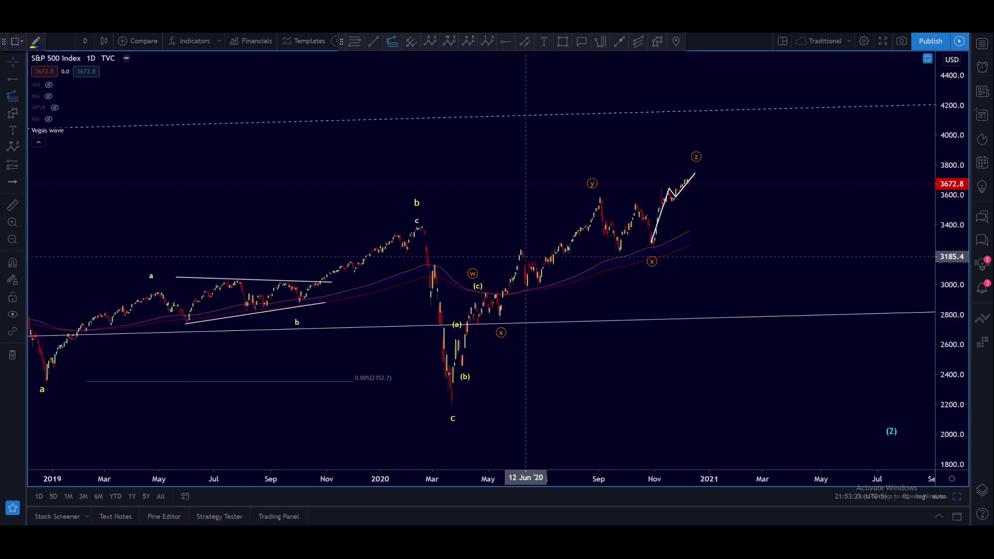
{"action": "left_click", "coordinate": [460, 406]}
{"action": "left_click", "coordinate": [469, 340]}
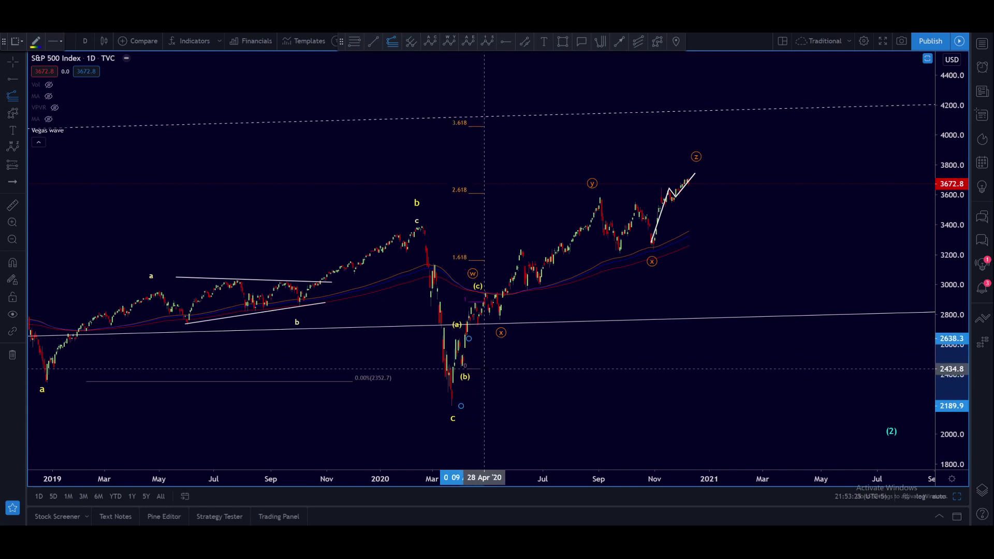
{"action": "left_click", "coordinate": [484, 368]}
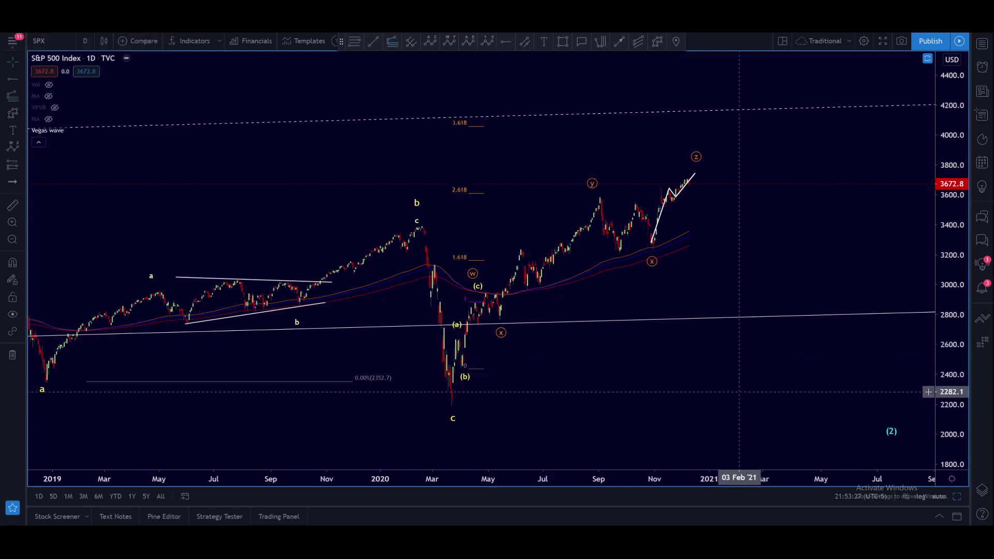
{"action": "left_click", "coordinate": [470, 376]}
{"action": "key", "text": "Delete"}
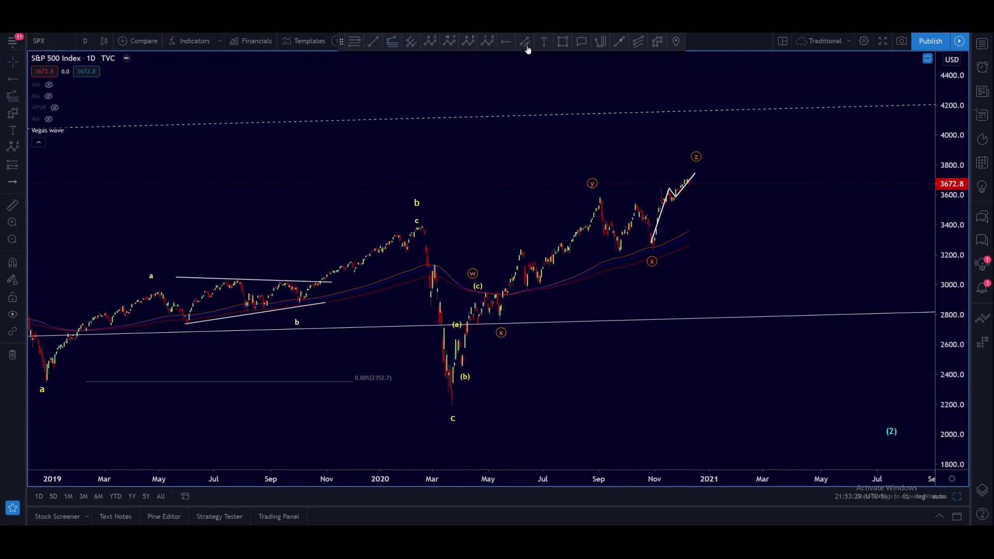
Try to draw a parallel channel rising from the March 2020 low along the (a)-(b)-(c) rally
{"action": "left_click", "coordinate": [453, 407]}
{"action": "left_click", "coordinate": [452, 407]}
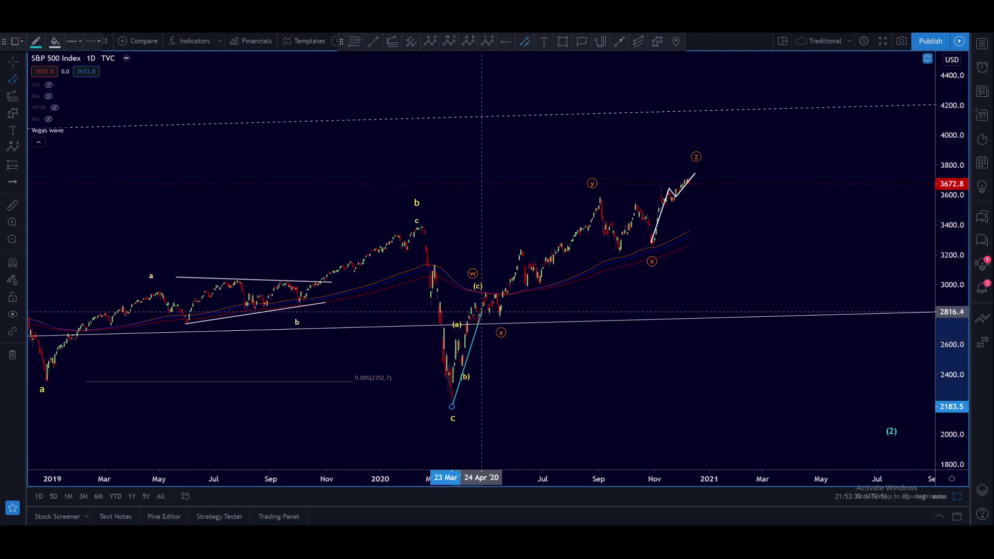
{"action": "left_click", "coordinate": [468, 304]}
{"action": "left_click", "coordinate": [588, 337]}
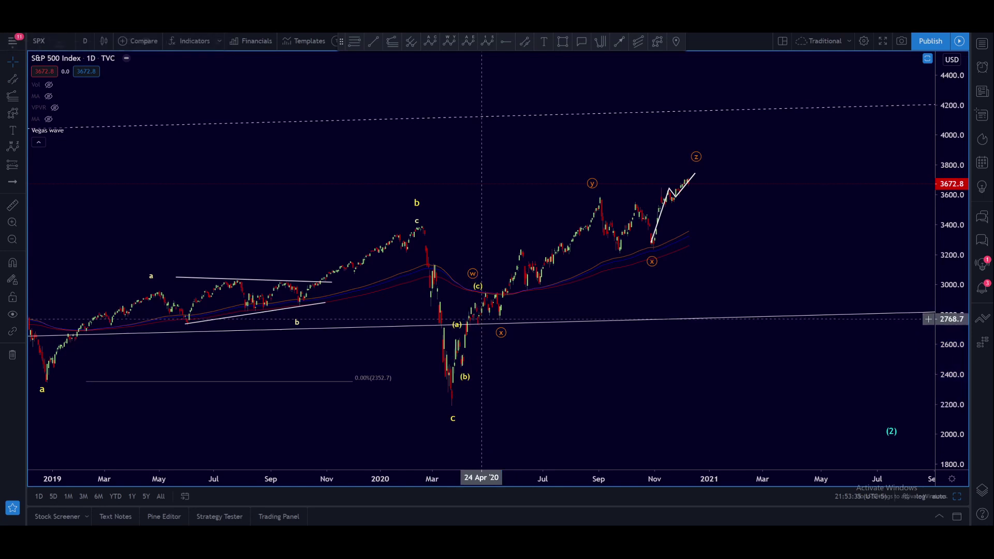
Draw a parallel channel rising from the first x low at about 2760 to about 3460 in late September 2020, and delete it
{"action": "scroll", "coordinate": [609, 393], "scroll_direction": "up", "scroll_amount": 2}
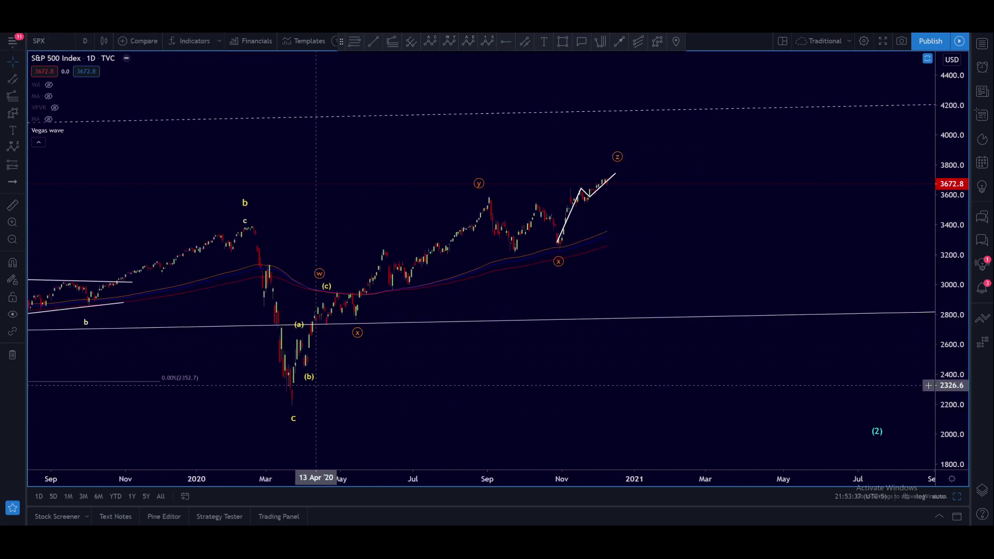
{"action": "scroll", "coordinate": [558, 345], "scroll_direction": "down", "scroll_amount": 2}
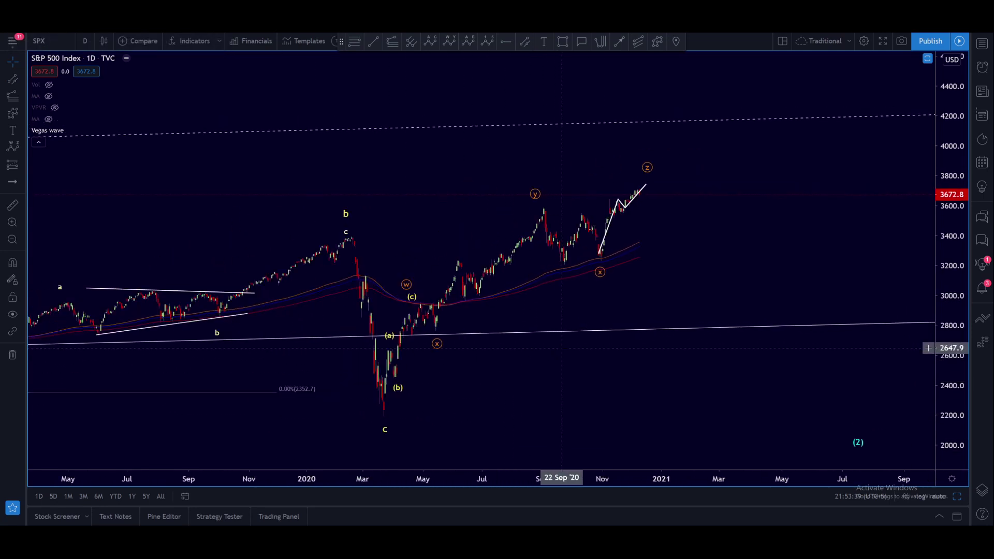
{"action": "left_click_drag", "start_coordinate": [561, 386], "coordinate": [543, 382]}
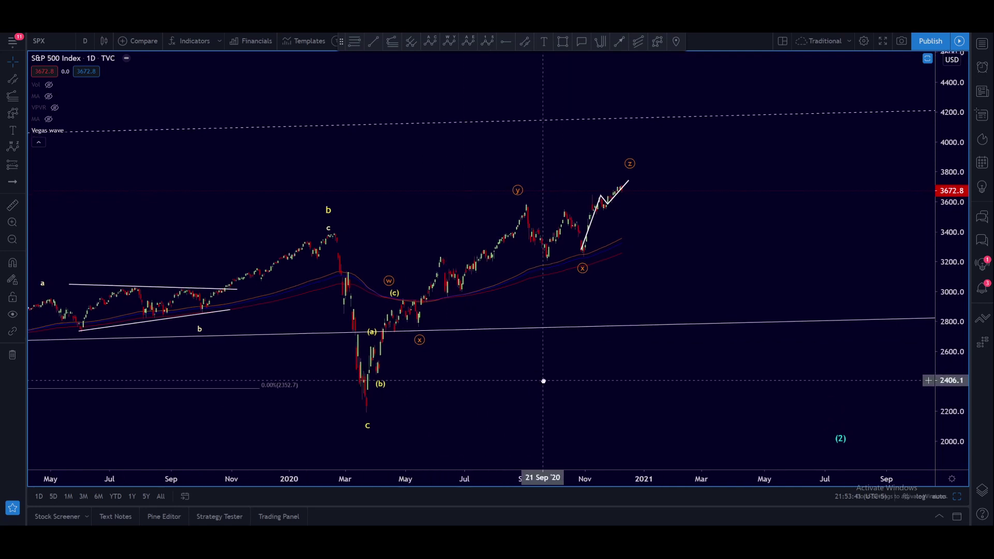
{"action": "left_click_drag", "start_coordinate": [955, 377], "coordinate": [953, 353]}
{"action": "scroll", "coordinate": [599, 362], "scroll_direction": "up", "scroll_amount": 1}
{"action": "left_click_drag", "start_coordinate": [512, 364], "coordinate": [589, 344]}
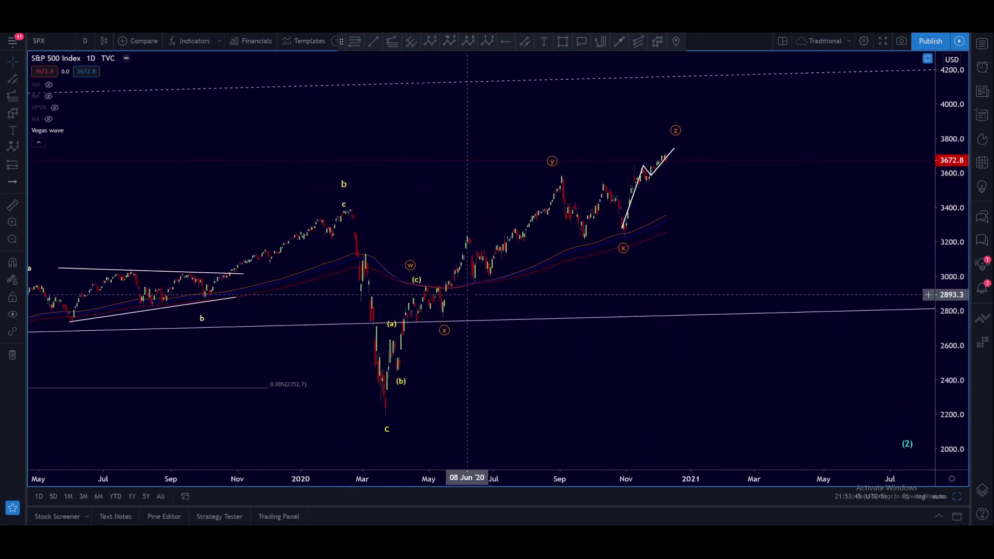
{"action": "left_click", "coordinate": [524, 41]}
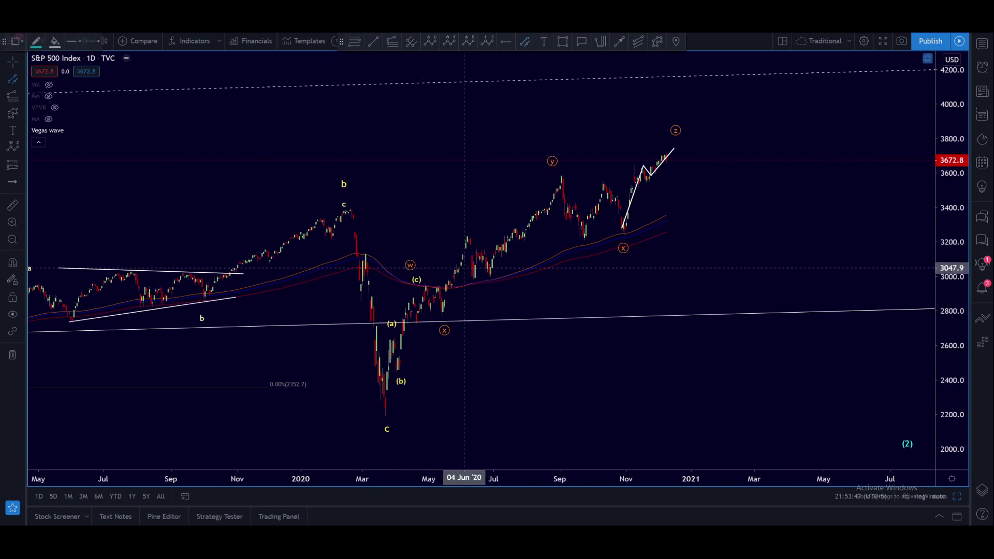
{"action": "left_click", "coordinate": [441, 318]}
{"action": "left_click", "coordinate": [588, 198]}
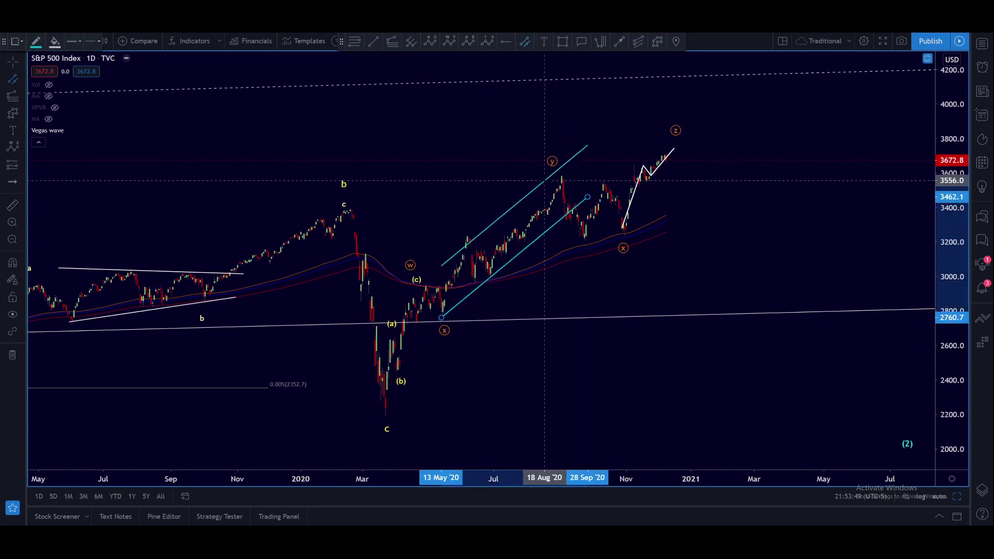
{"action": "left_click", "coordinate": [545, 180]}
{"action": "left_click_drag", "start_coordinate": [728, 355], "coordinate": [779, 429]}
{"action": "left_click_drag", "start_coordinate": [762, 367], "coordinate": [735, 346]}
{"action": "left_click", "coordinate": [583, 278]}
{"action": "key", "text": "Delete"}
{"action": "left_click_drag", "start_coordinate": [713, 300], "coordinate": [687, 278]}
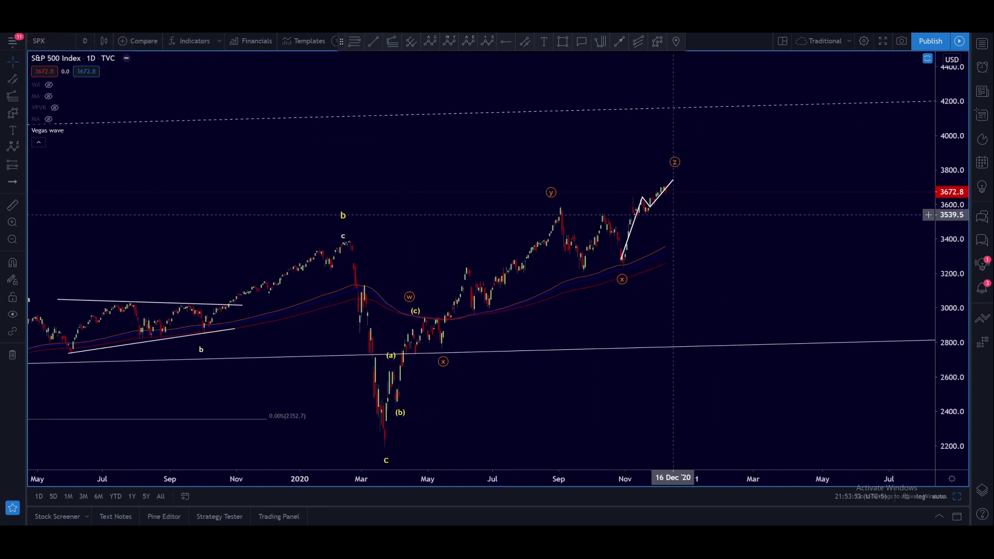
{"action": "key", "text": "alt+t"}
{"action": "left_click", "coordinate": [622, 265]}
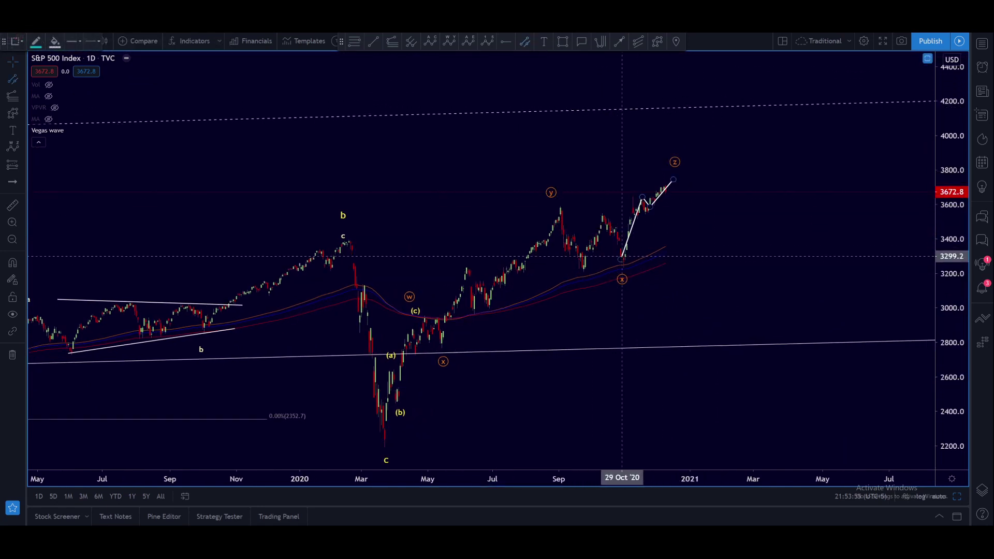
{"action": "key", "text": "Escape"}
Delete the white path running from the second x low up towards the z label
{"action": "scroll", "coordinate": [684, 218], "scroll_direction": "up", "scroll_amount": 3}
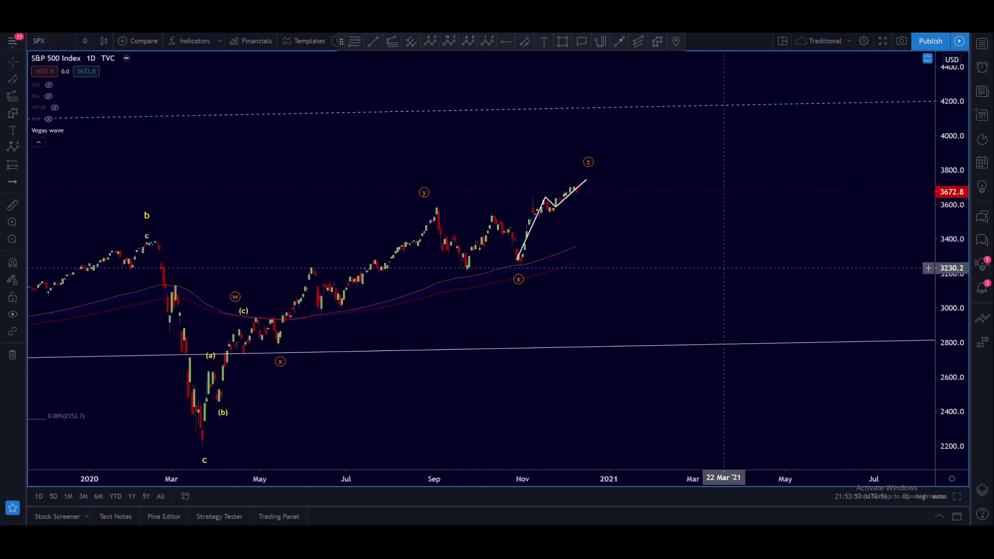
{"action": "scroll", "coordinate": [588, 217], "scroll_direction": "down", "scroll_amount": 2}
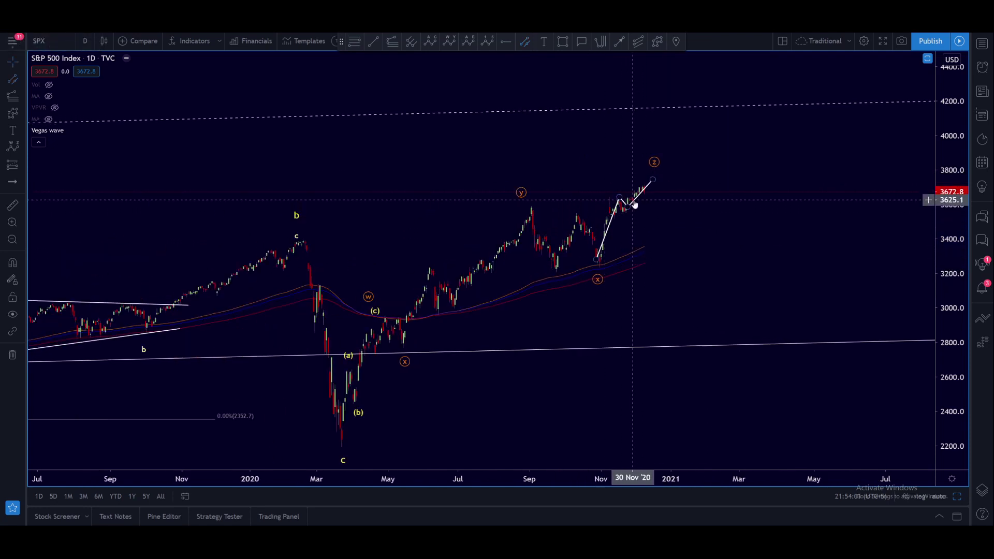
{"action": "key", "text": "Delete"}
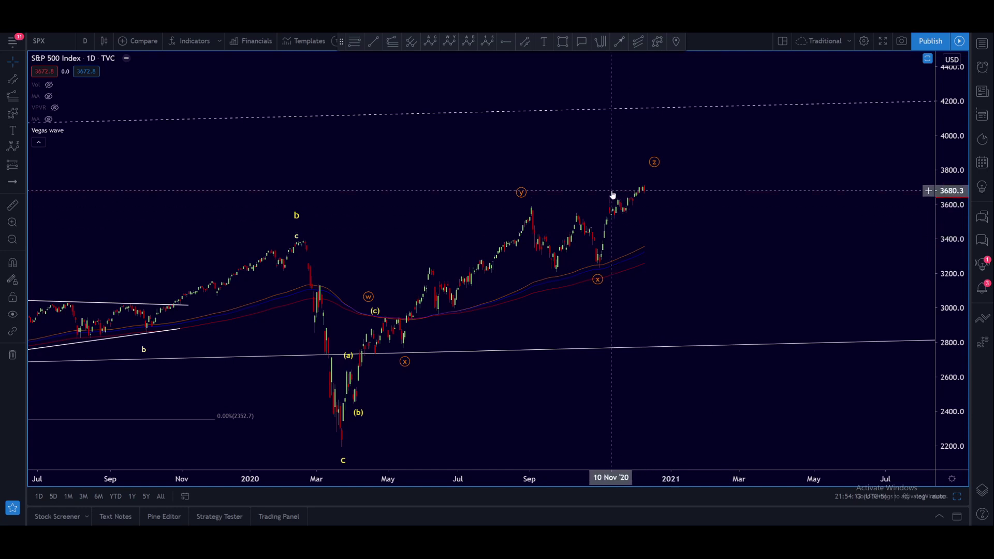
Draw a path from the second x low through about 3640, 3500, 3720 and 3490 up to about 3880 in early February 2021
{"action": "left_click", "coordinate": [657, 41]}
{"action": "left_click", "coordinate": [595, 266]}
{"action": "left_click", "coordinate": [610, 198]}
{"action": "left_click", "coordinate": [643, 185]}
{"action": "left_click", "coordinate": [664, 223]}
{"action": "double_click", "coordinate": [710, 155]}
{"action": "left_click", "coordinate": [834, 163]}
Move the triple combo's z point to about 3918 above the path's end and its y point to about 3636 in early September 2020
{"action": "mouse_move", "coordinate": [655, 161]}
{"action": "left_mouse_down"}
{"action": "mouse_move", "coordinate": [719, 152]}
{"action": "mouse_move", "coordinate": [711, 150]}
{"action": "left_mouse_up"}
{"action": "left_click", "coordinate": [745, 163]}
{"action": "scroll", "coordinate": [724, 176], "scroll_direction": "down", "scroll_amount": 3}
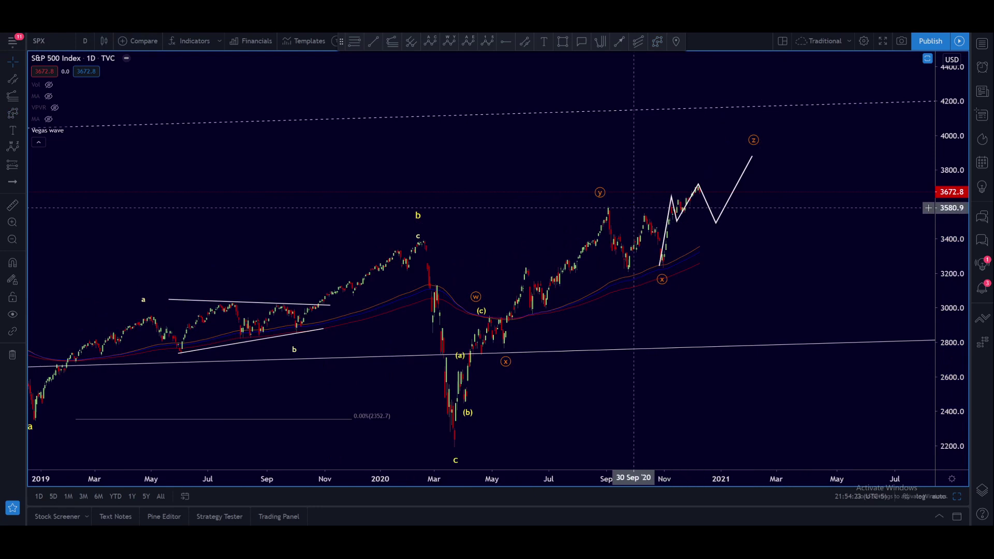
{"action": "left_click_drag", "start_coordinate": [602, 194], "coordinate": [611, 190]}
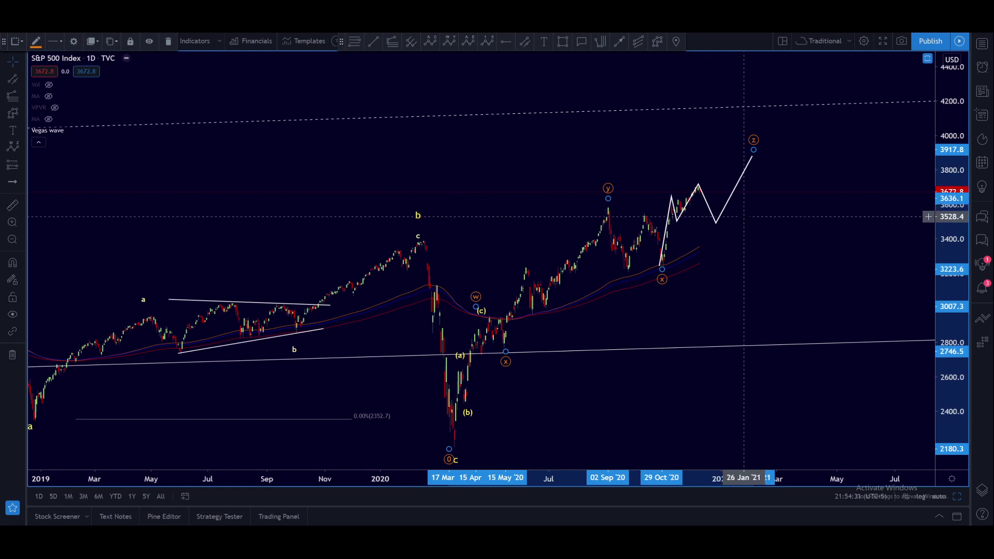
{"action": "left_click", "coordinate": [723, 248]}
{"action": "right_click", "coordinate": [737, 261]}
{"action": "left_click", "coordinate": [711, 238]}
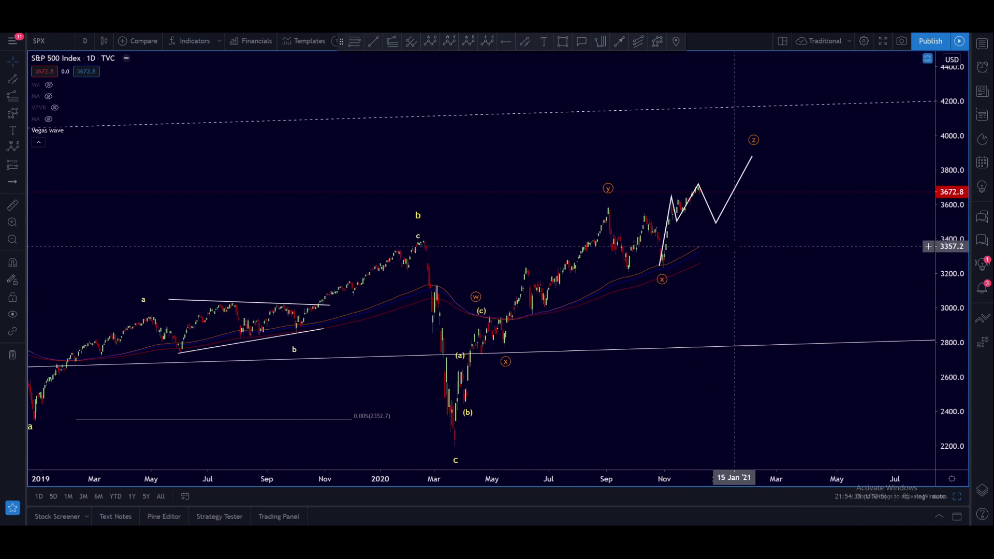
{"action": "left_click_drag", "start_coordinate": [690, 264], "coordinate": [666, 249]}
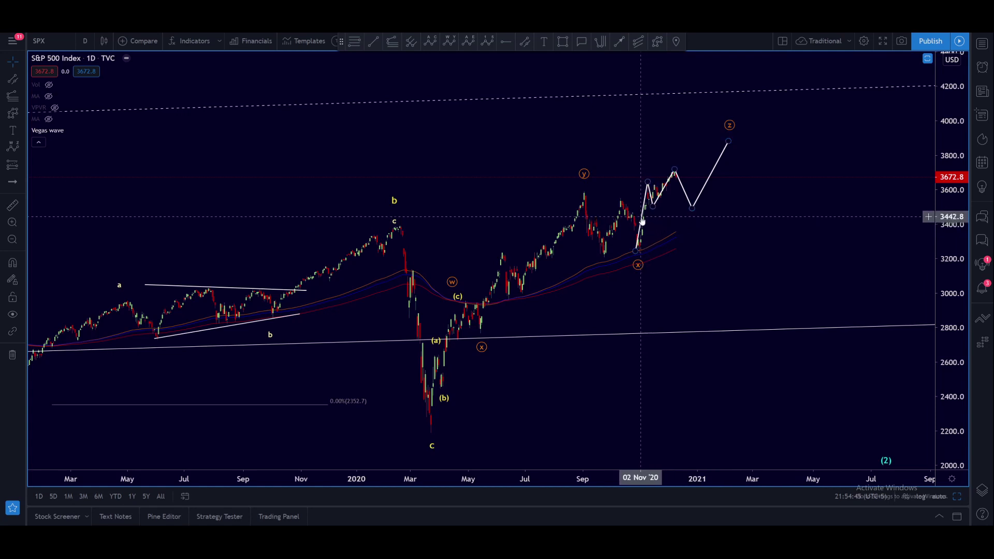
Delete the white path, the WXYXZ triple combo and the (a)-(b)-(c) labels from the rally since March 2020
{"action": "key", "text": "Delete"}
{"action": "left_click", "coordinate": [638, 263]}
{"action": "key", "text": "Delete"}
{"action": "left_click", "coordinate": [444, 398]}
{"action": "key", "text": "Delete"}
{"action": "left_click", "coordinate": [657, 41]}
{"action": "left_click", "coordinate": [688, 183]}
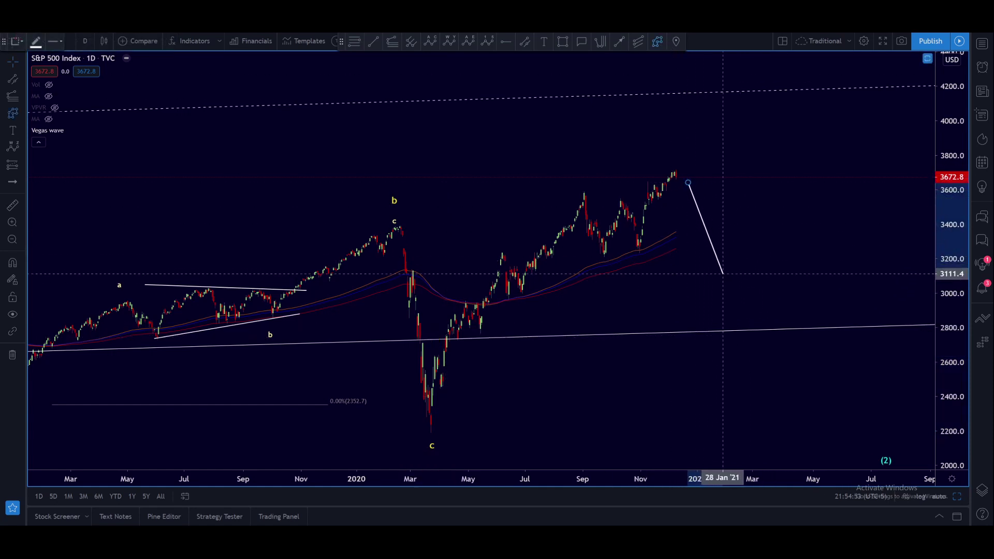
{"action": "key", "text": "Escape"}
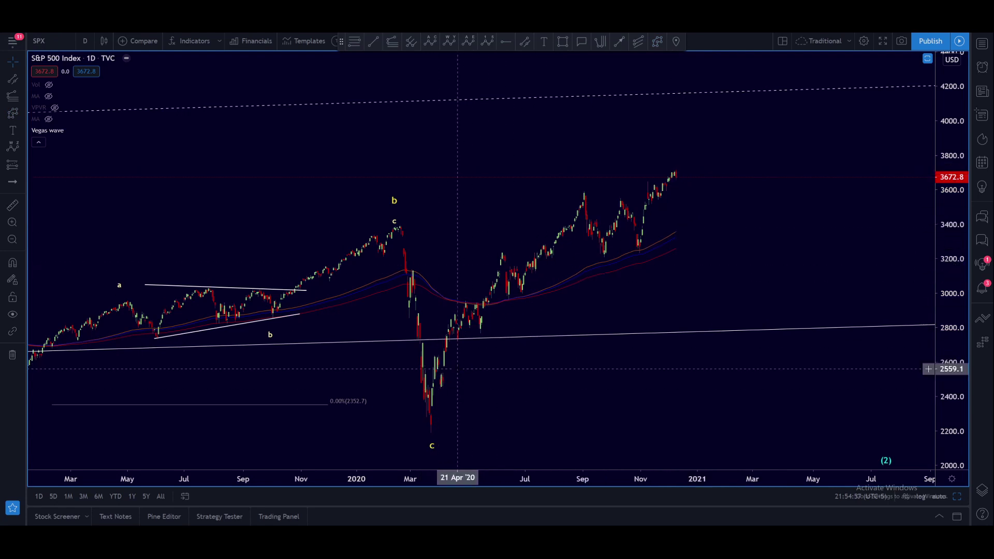
{"action": "left_click", "coordinate": [657, 42]}
{"action": "left_click", "coordinate": [678, 170]}
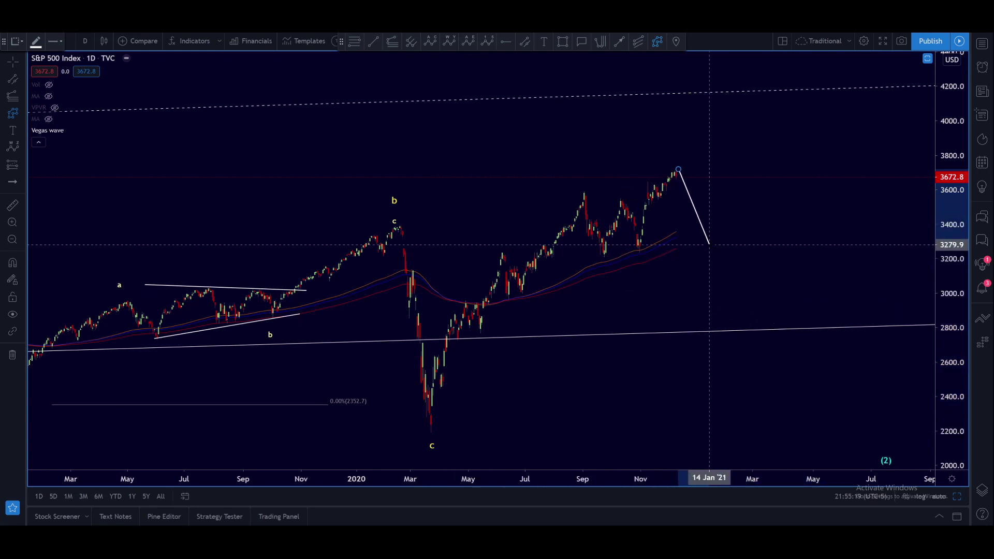
{"action": "key", "text": "Escape"}
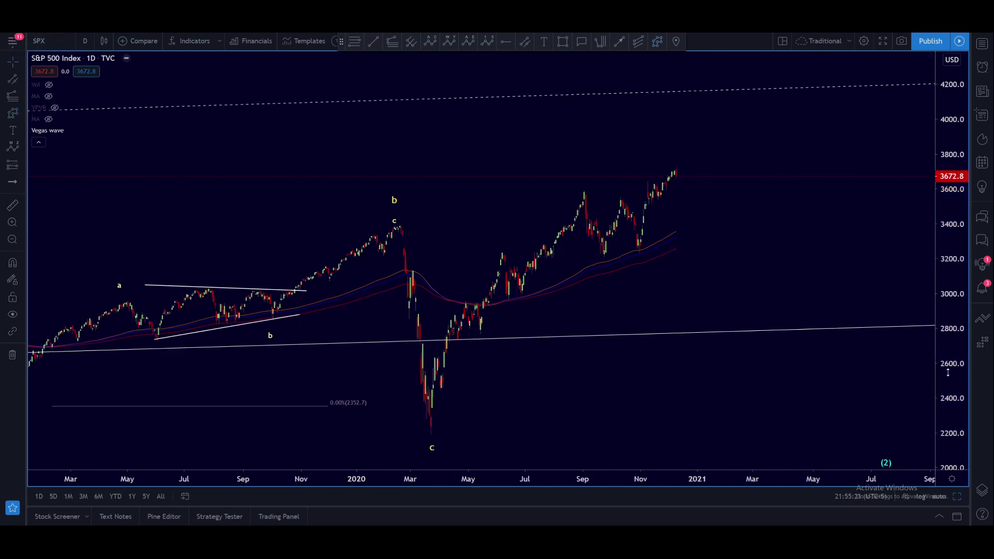
Examine the larger a-b-c structure from the (1) high in 2018 and the rally that follows the c low
{"action": "scroll", "coordinate": [776, 348], "scroll_direction": "up", "scroll_amount": 2}
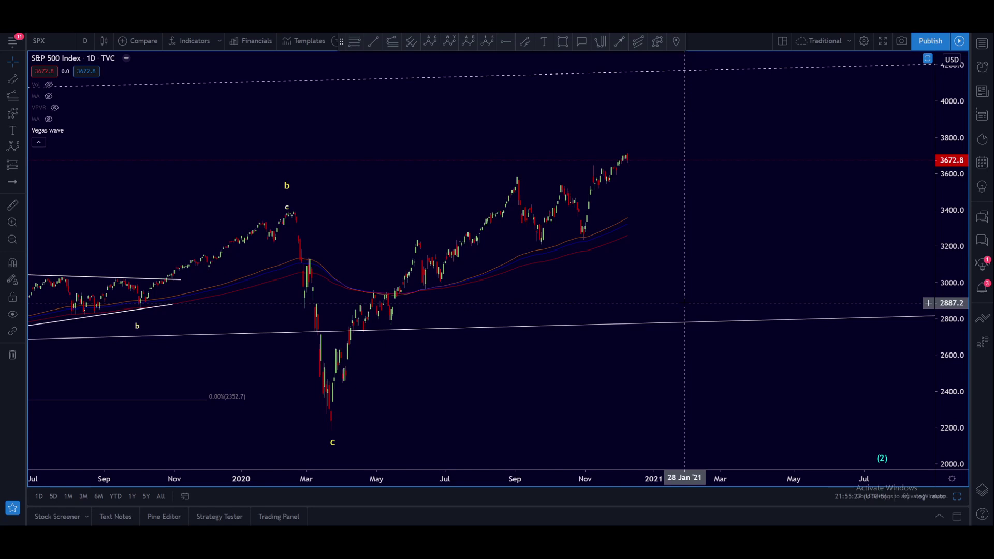
{"action": "scroll", "coordinate": [685, 303], "scroll_direction": "down", "scroll_amount": 2}
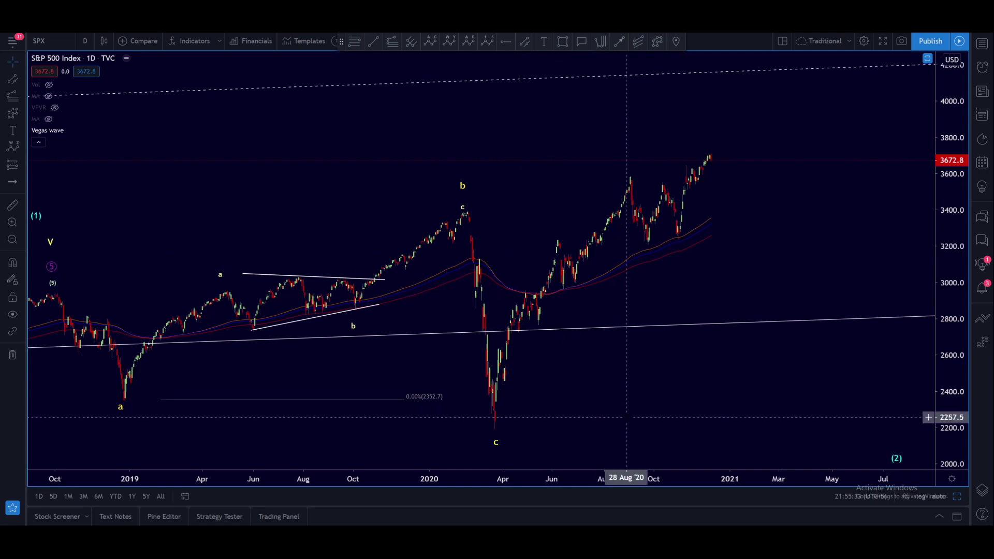
{"action": "left_click_drag", "start_coordinate": [627, 417], "coordinate": [629, 340]}
{"action": "scroll", "coordinate": [632, 328], "scroll_direction": "down", "scroll_amount": 3}
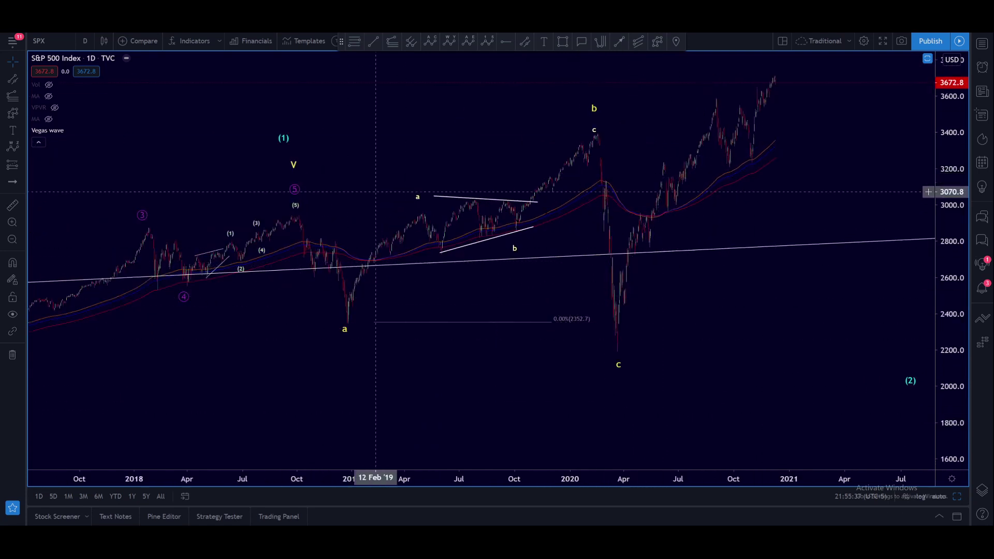
{"action": "left_click_drag", "start_coordinate": [817, 273], "coordinate": [792, 328]}
{"action": "scroll", "coordinate": [716, 275], "scroll_direction": "up", "scroll_amount": 2}
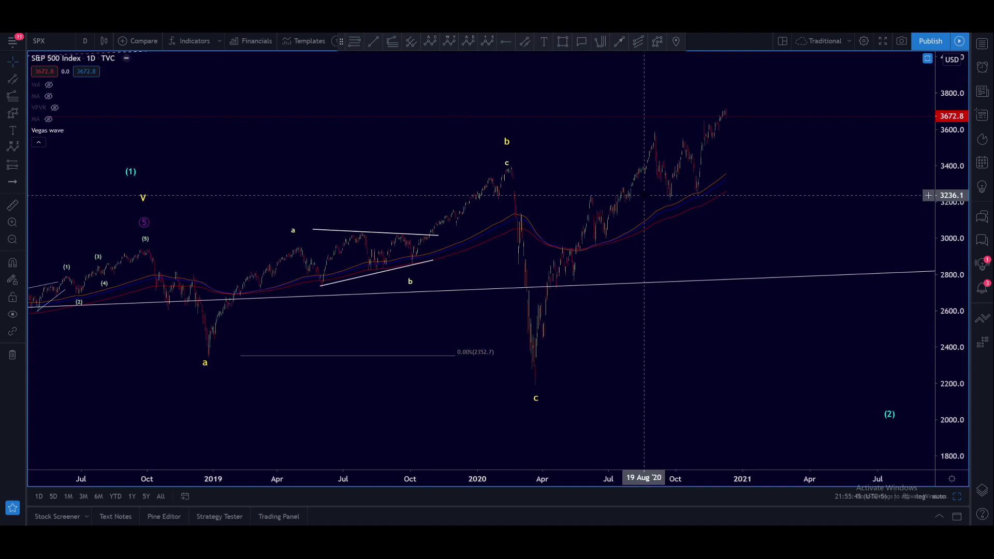
{"action": "scroll", "coordinate": [644, 195], "scroll_direction": "up", "scroll_amount": 3}
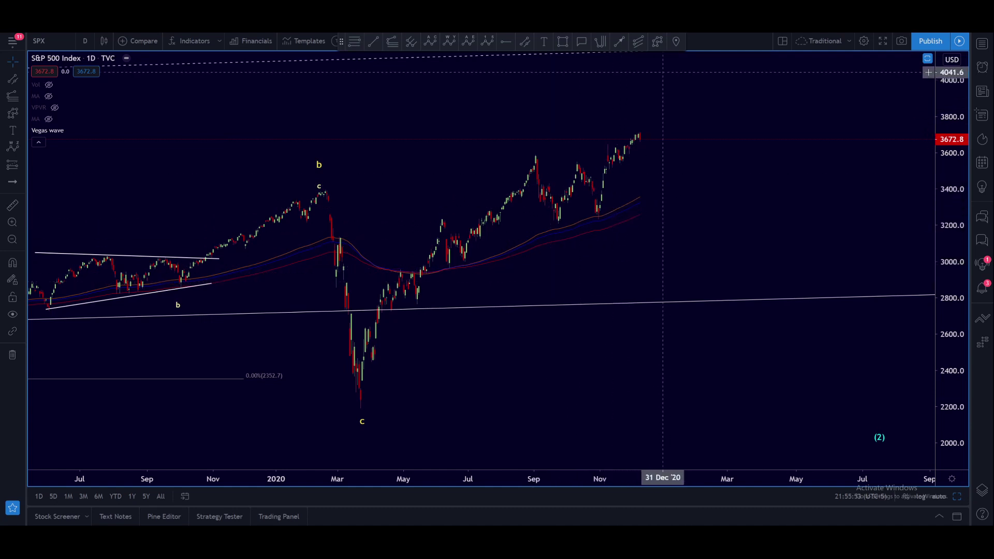
Bring back the RSI pane and draw a trend line over the price highs from about 3604 in late August 2020 to about 3745
{"action": "double_click", "coordinate": [709, 191]}
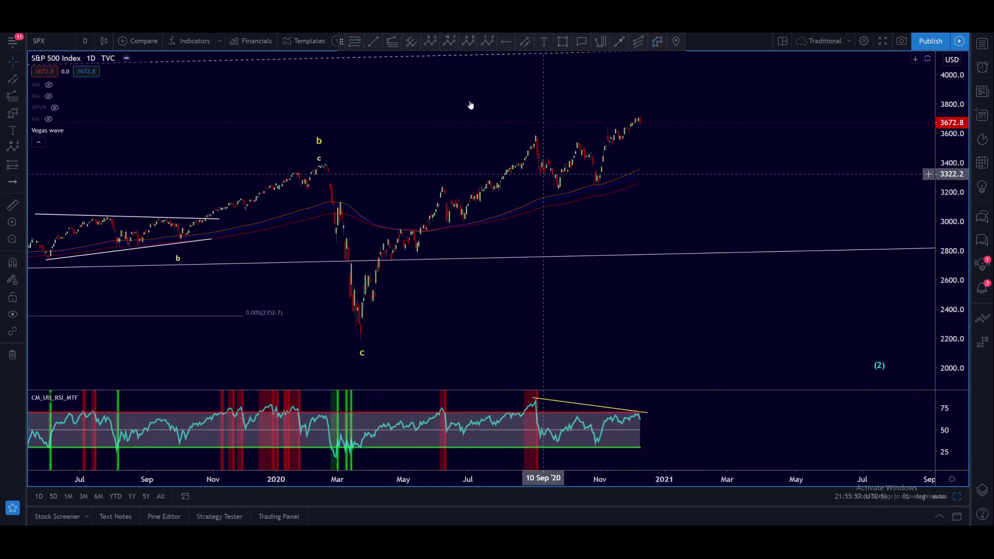
{"action": "left_click", "coordinate": [371, 44]}
{"action": "left_click", "coordinate": [527, 133]}
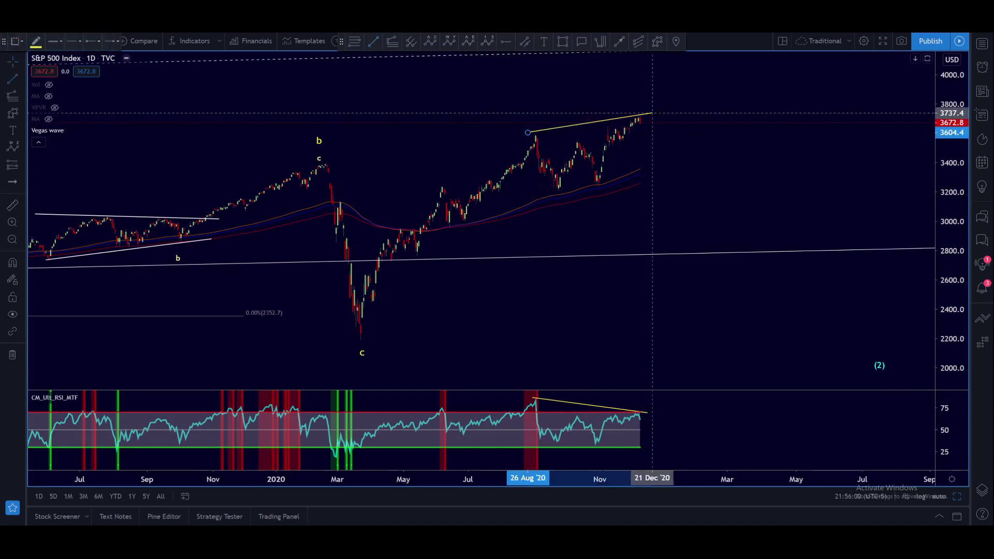
{"action": "left_click", "coordinate": [668, 111]}
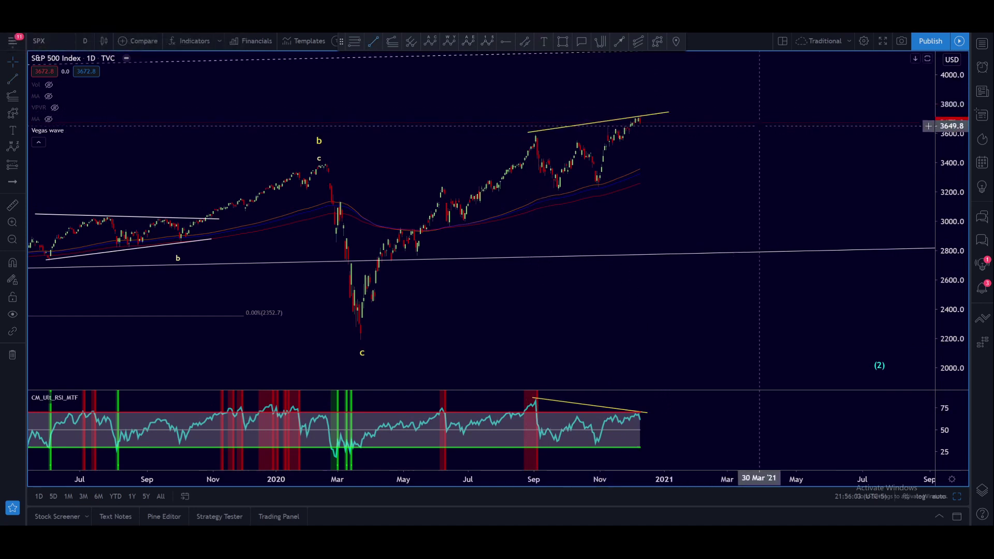
Label the rally as a triple combo from about 2193: w at 2952, x at 2777, y at 3578, x at 3228 and z at about 3765
{"action": "left_click", "coordinate": [657, 41]}
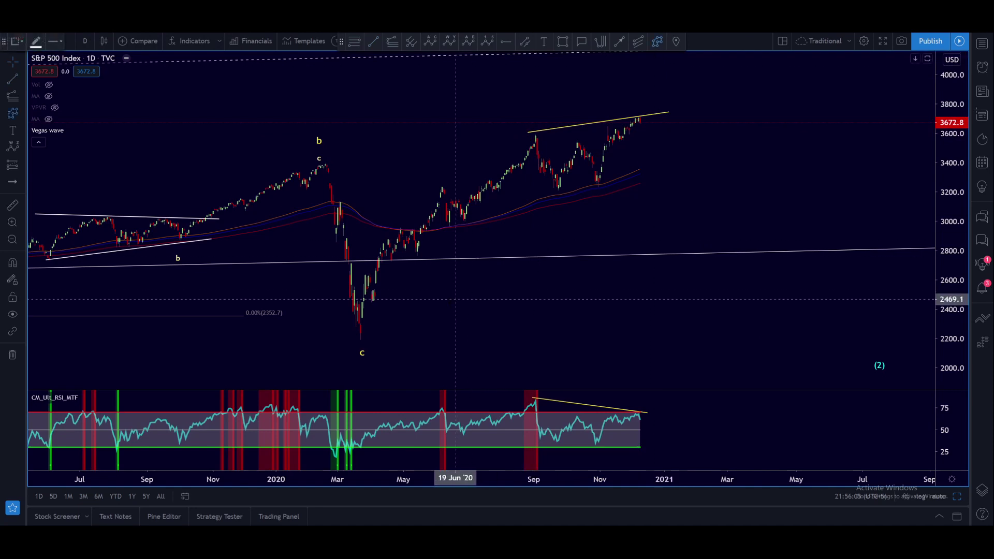
{"action": "left_click", "coordinate": [13, 147]}
{"action": "left_click", "coordinate": [356, 340]}
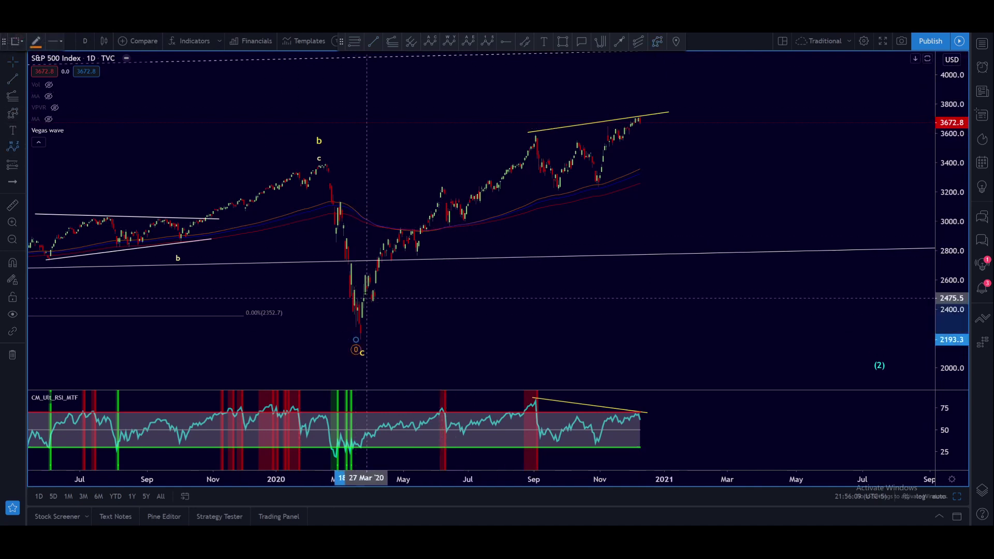
{"action": "left_click", "coordinate": [387, 228]}
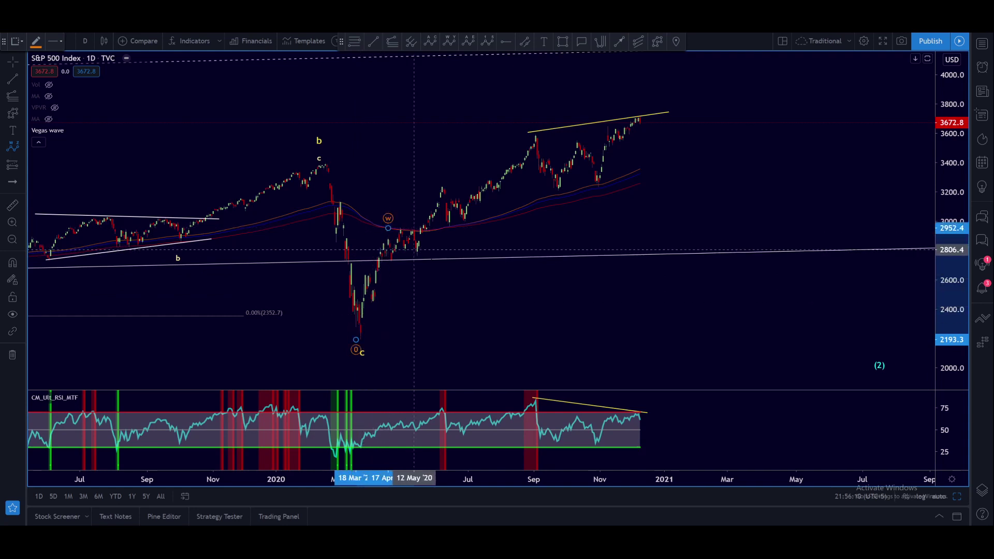
{"action": "left_click", "coordinate": [418, 253]}
{"action": "left_click", "coordinate": [533, 137]}
{"action": "left_click", "coordinate": [599, 187]}
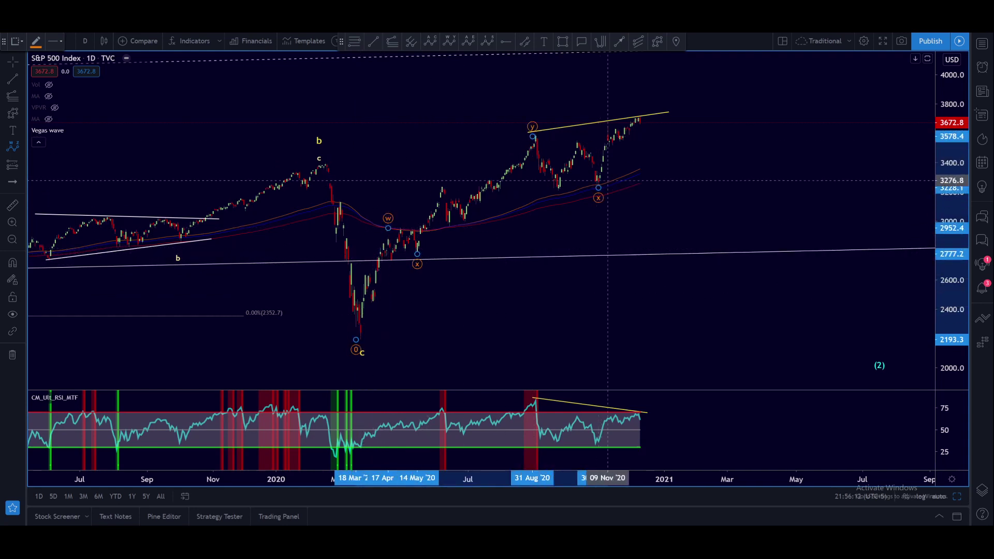
{"action": "left_click", "coordinate": [649, 108]}
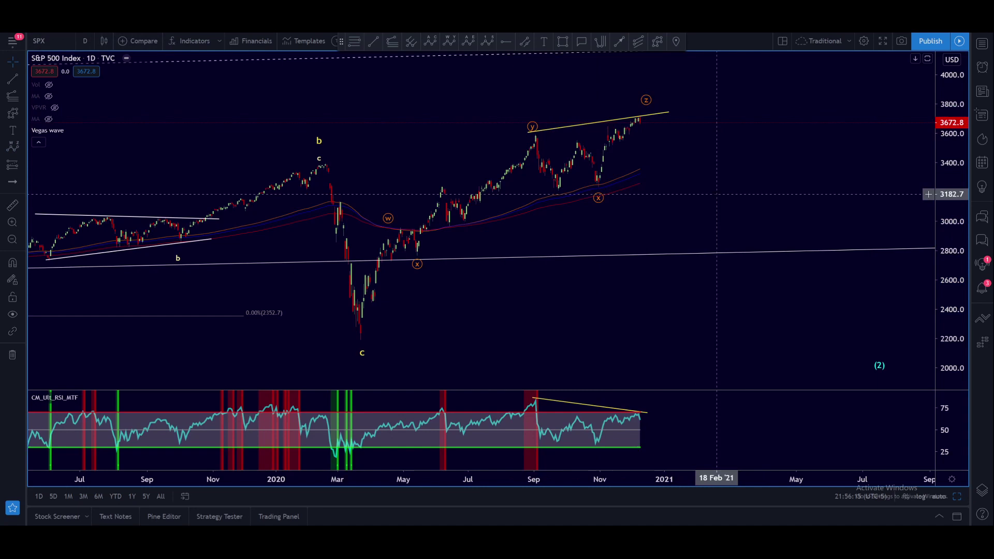
Draw a path from about 3290 in late October 2020 through about 3670 and 3515 up to about 3900 in January 2021
{"action": "left_click", "coordinate": [657, 41]}
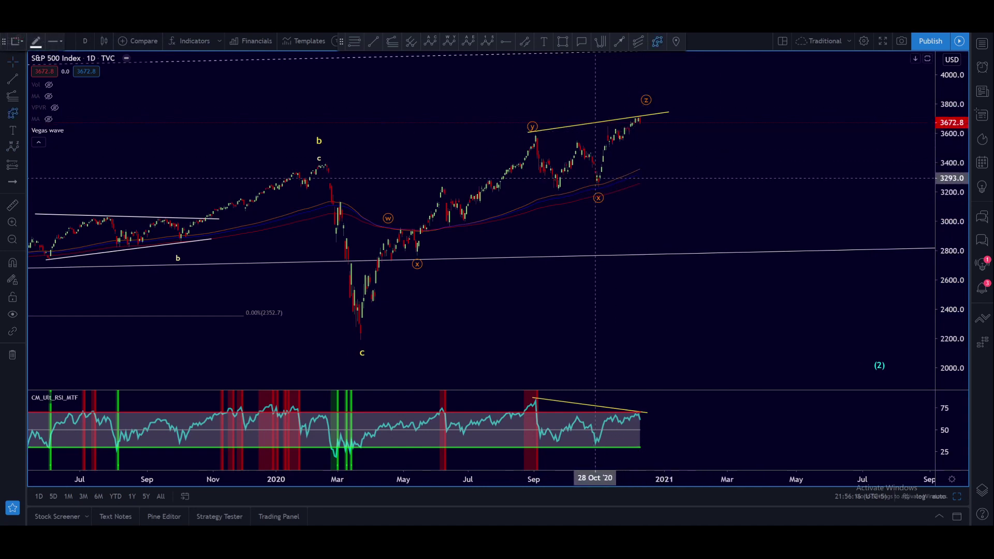
{"action": "left_click", "coordinate": [595, 179]}
{"action": "left_click", "coordinate": [645, 145]}
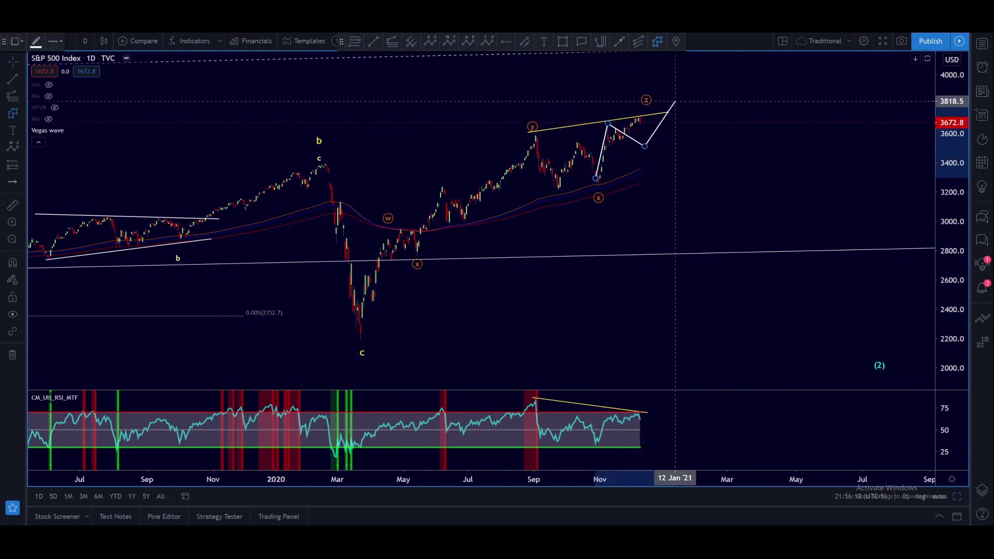
{"action": "left_click", "coordinate": [682, 89]}
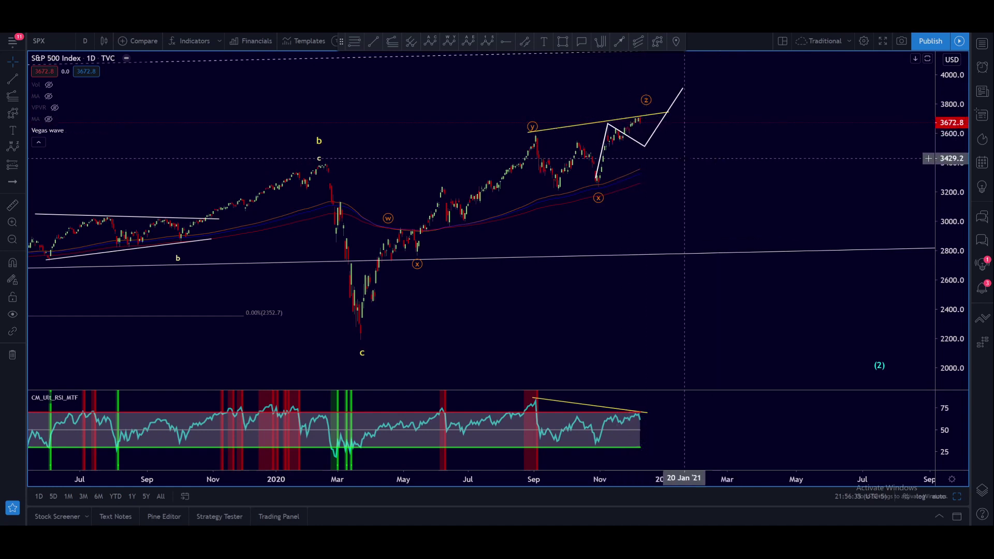
Delete the projected zigzag path and the yellow trend line over the late 2020 price highs
{"action": "scroll", "coordinate": [670, 149], "scroll_direction": "down", "scroll_amount": 2}
{"action": "left_click", "coordinate": [673, 148]}
{"action": "key", "text": "Delete"}
{"action": "left_click", "coordinate": [651, 118]}
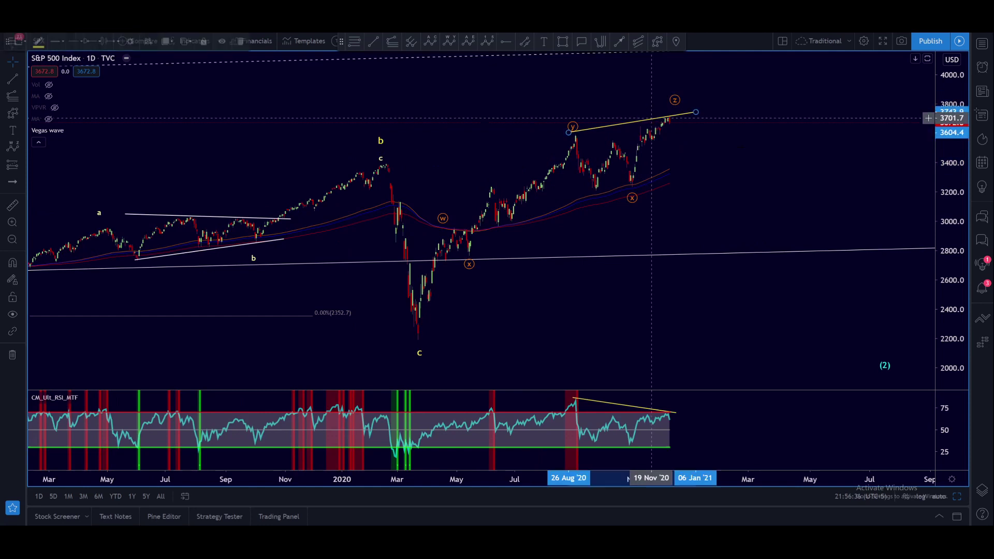
{"action": "key", "text": "Delete"}
{"action": "scroll", "coordinate": [759, 178], "scroll_direction": "down", "scroll_amount": 2}
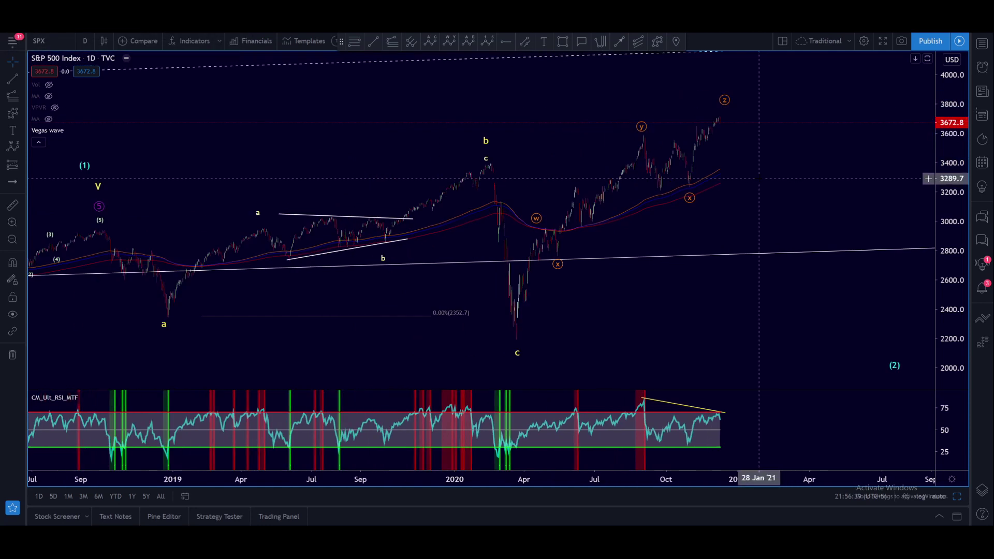
Delete the w-x-y-x-z triple combo label from the rally that follows the c low
{"action": "left_click_drag", "start_coordinate": [724, 110], "coordinate": [721, 112]}
{"action": "left_click", "coordinate": [765, 189]}
{"action": "scroll", "coordinate": [765, 190], "scroll_direction": "down", "scroll_amount": 2}
{"action": "left_click_drag", "start_coordinate": [941, 180], "coordinate": [941, 267]}
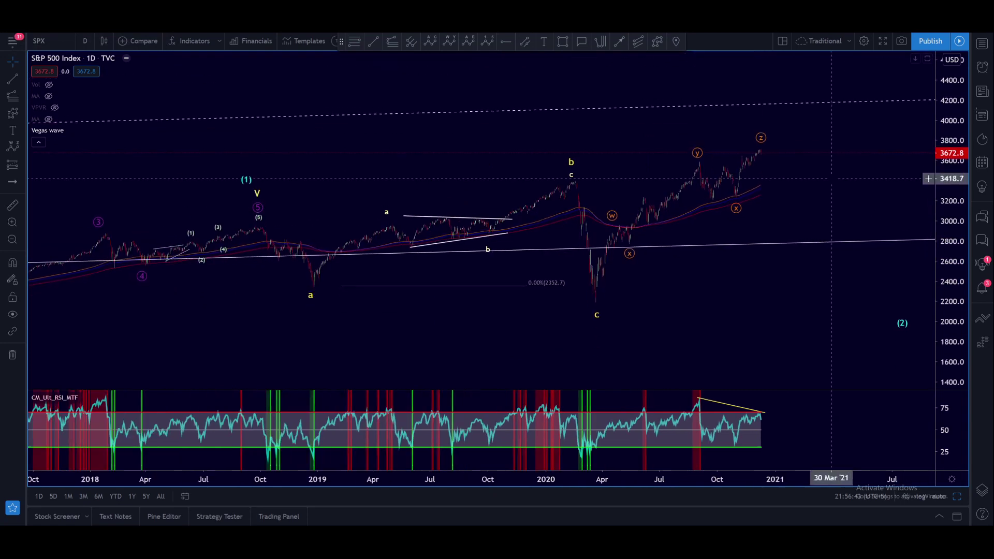
{"action": "left_click_drag", "start_coordinate": [824, 184], "coordinate": [741, 199]}
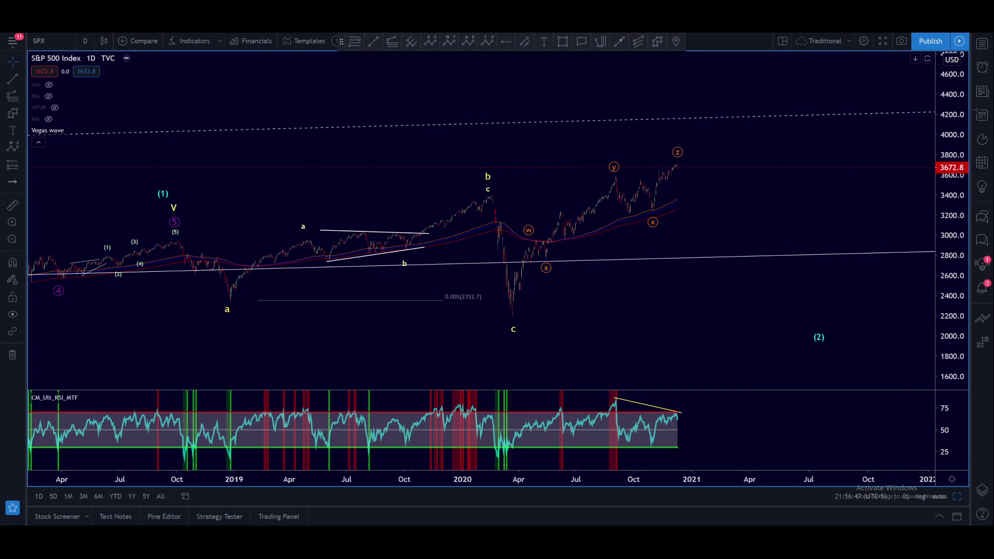
{"action": "left_click", "coordinate": [679, 154]}
{"action": "key", "text": "Delete"}
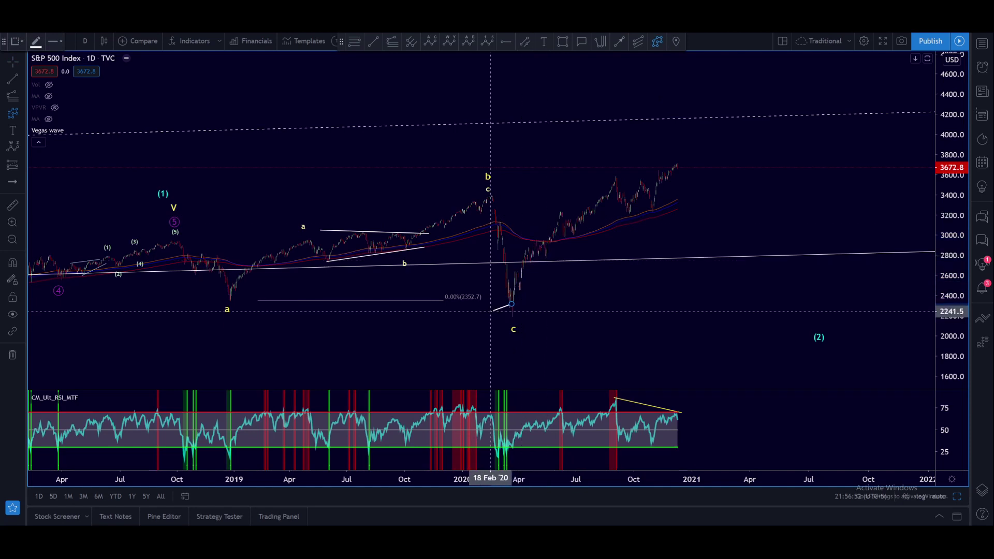
Draw an impulse path from the March 2020 low through about 3620, 3200, 4640 and 4000 up to about 4730
{"action": "left_click", "coordinate": [551, 212]}
{"action": "left_click", "coordinate": [570, 242]}
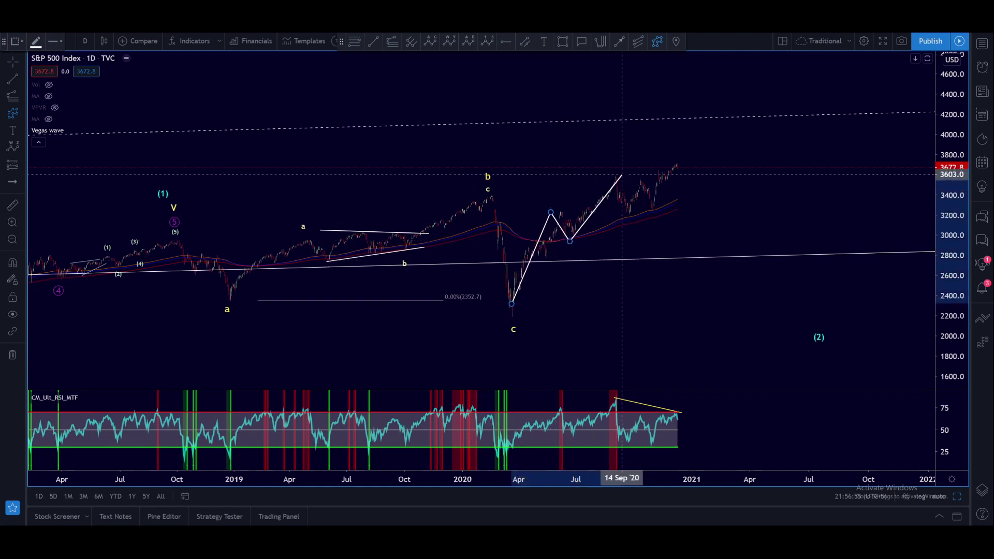
{"action": "left_click", "coordinate": [617, 173]}
{"action": "left_click", "coordinate": [647, 216]}
{"action": "left_click", "coordinate": [731, 69]}
{"action": "left_click", "coordinate": [764, 135]}
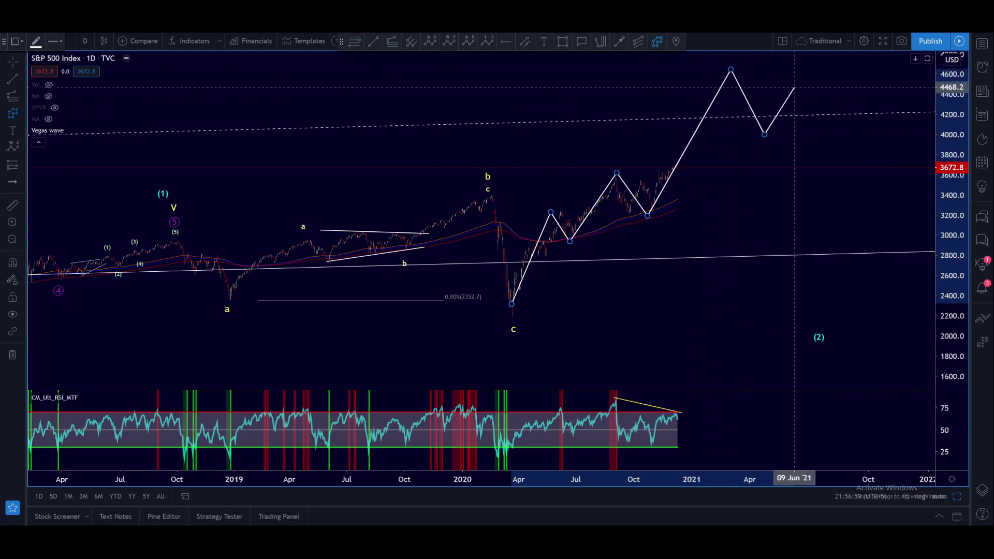
{"action": "double_click", "coordinate": [810, 62]}
{"action": "left_click_drag", "start_coordinate": [849, 81], "coordinate": [827, 152]}
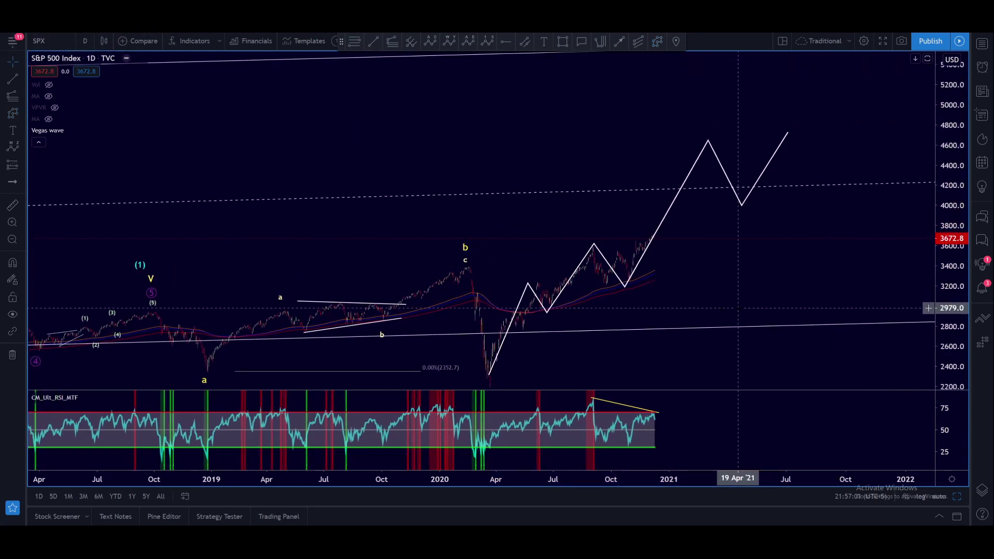
Delete the impulse path that reaches about 4730
{"action": "left_click_drag", "start_coordinate": [738, 308], "coordinate": [730, 298]}
{"action": "left_click", "coordinate": [650, 229]}
{"action": "key", "text": "Delete"}
Hide the RSI pane and draw a path from about 2200 at the c low through about 3620, 3190, 4850 and 4290 to about 5700
{"action": "left_click_drag", "start_coordinate": [739, 219], "coordinate": [699, 208]}
{"action": "left_click_drag", "start_coordinate": [942, 172], "coordinate": [941, 238]}
{"action": "scroll", "coordinate": [880, 255], "scroll_direction": "down", "scroll_amount": 3}
{"action": "left_click_drag", "start_coordinate": [816, 253], "coordinate": [624, 287]}
{"action": "scroll", "coordinate": [641, 283], "scroll_direction": "down", "scroll_amount": 2}
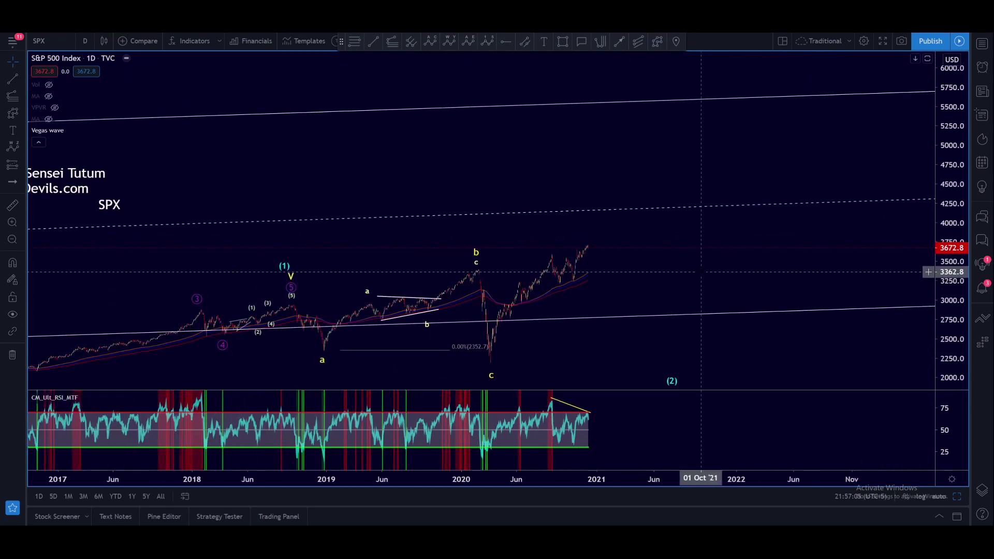
{"action": "double_click", "coordinate": [701, 271]}
{"action": "left_click_drag", "start_coordinate": [948, 298], "coordinate": [947, 315]}
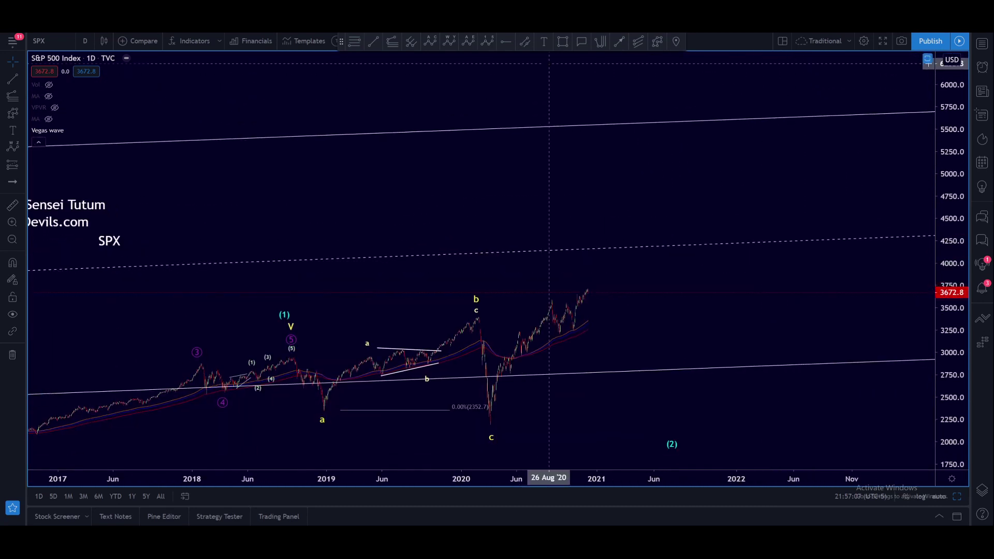
{"action": "left_click", "coordinate": [657, 41]}
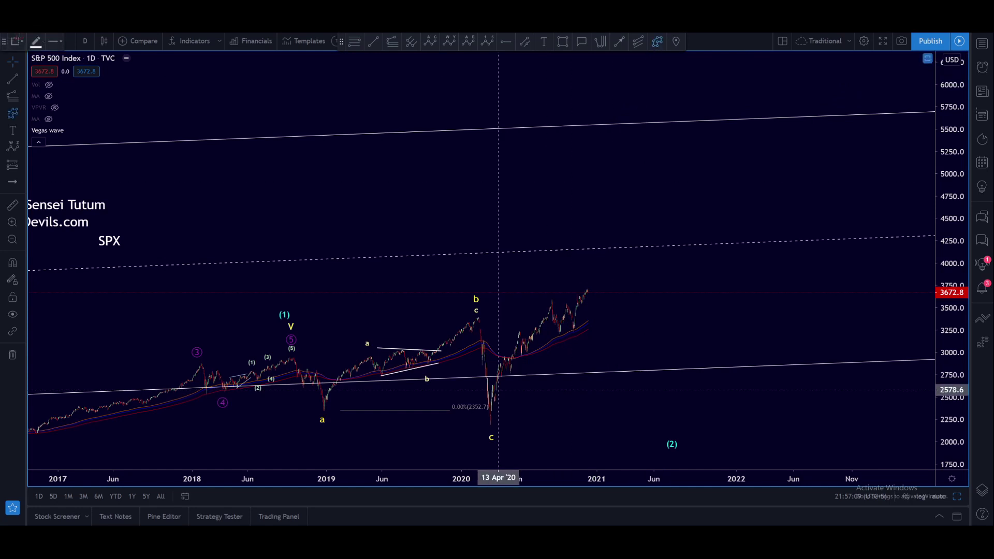
{"action": "left_click", "coordinate": [486, 423]}
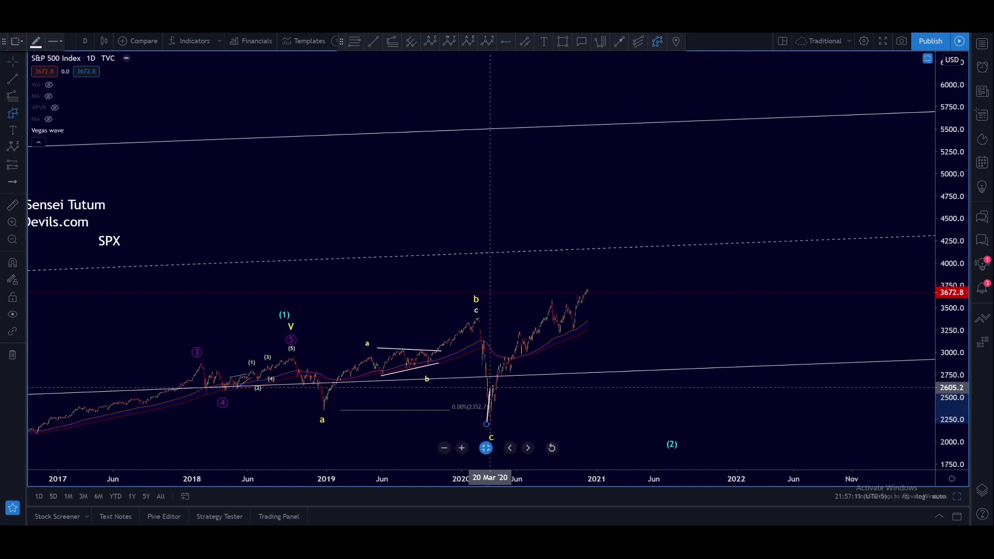
{"action": "left_click", "coordinate": [514, 334]}
{"action": "left_click", "coordinate": [526, 357]}
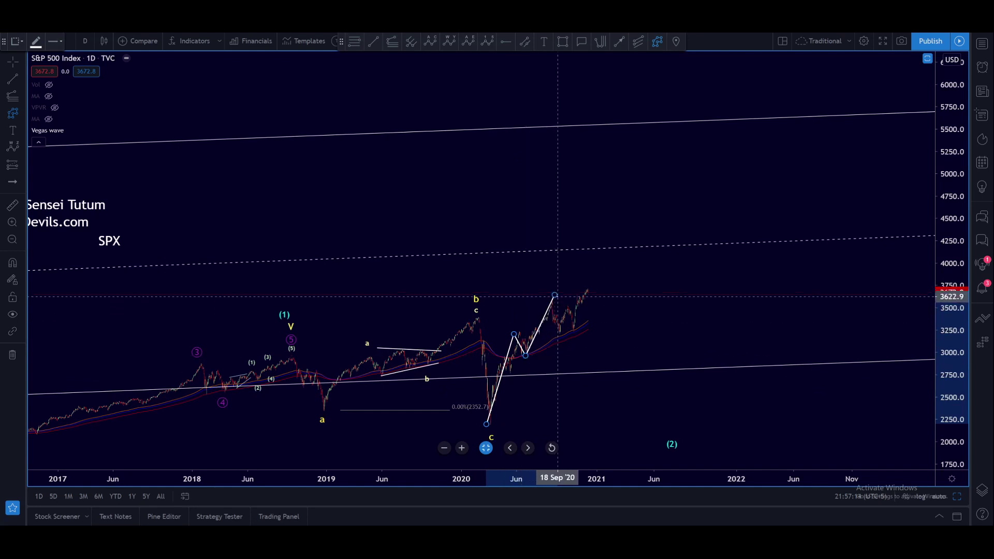
{"action": "left_click", "coordinate": [558, 296]}
{"action": "left_click", "coordinate": [579, 322]}
{"action": "left_click", "coordinate": [642, 187]}
{"action": "left_click", "coordinate": [666, 237]}
{"action": "left_click", "coordinate": [737, 112]}
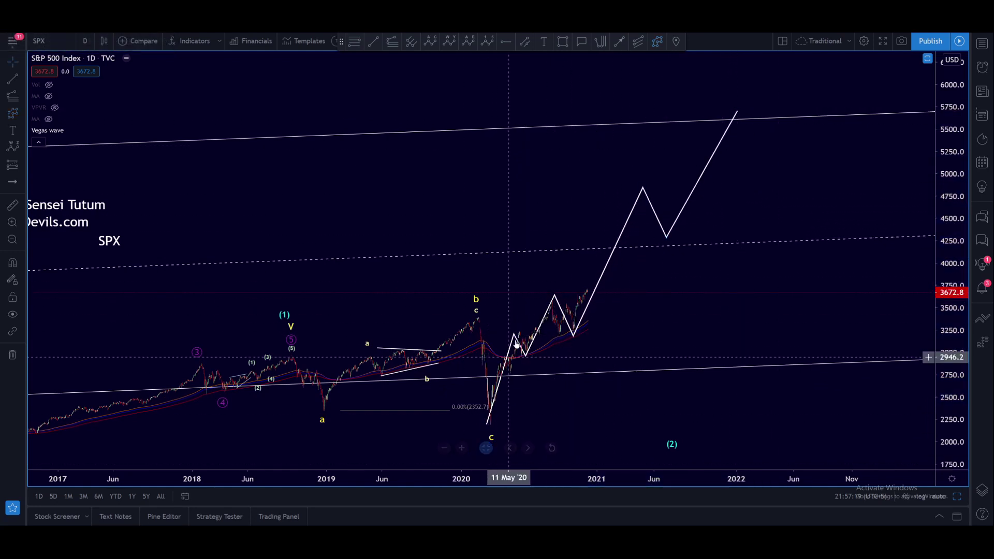
Remove the path projecting the rally up to about 5700
{"action": "left_click_drag", "start_coordinate": [875, 106], "coordinate": [735, 172]}
{"action": "scroll", "coordinate": [736, 169], "scroll_direction": "down", "scroll_amount": 6}
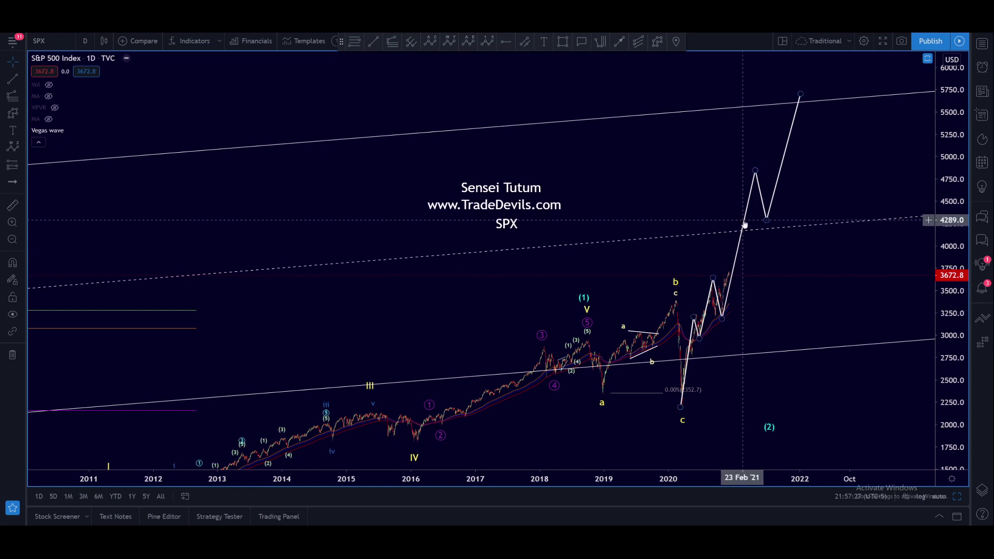
{"action": "left_click", "coordinate": [744, 224]}
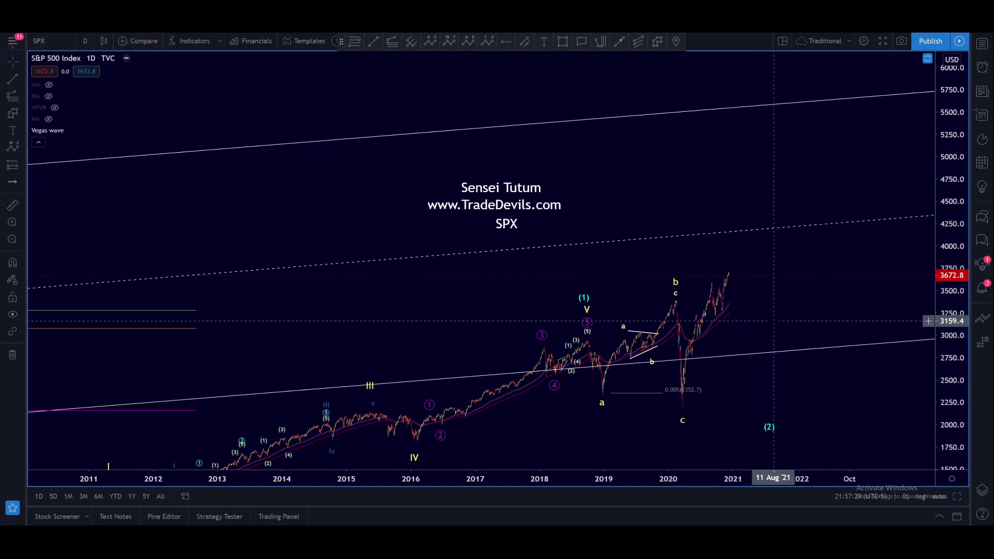
Examine the rally from the c low in March 2020 up to the late 2020 highs
{"action": "scroll", "coordinate": [773, 321], "scroll_direction": "up", "scroll_amount": 3}
{"action": "left_click_drag", "start_coordinate": [950, 417], "coordinate": [927, 356]}
{"action": "scroll", "coordinate": [694, 341], "scroll_direction": "up", "scroll_amount": 2}
{"action": "left_click_drag", "start_coordinate": [694, 341], "coordinate": [788, 293]}
{"action": "scroll", "coordinate": [642, 298], "scroll_direction": "up", "scroll_amount": 3}
{"action": "left_click_drag", "start_coordinate": [647, 297], "coordinate": [755, 270]}
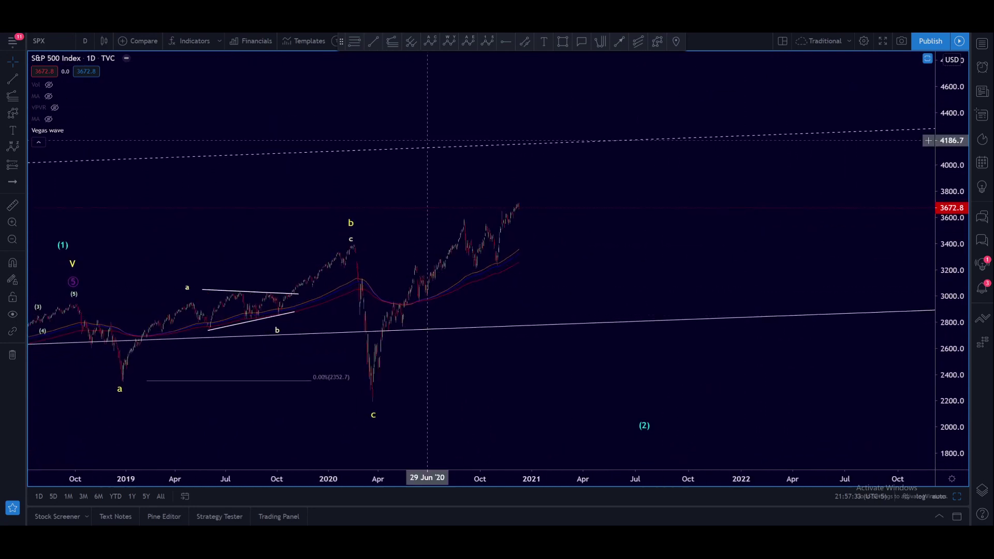
{"action": "left_click_drag", "start_coordinate": [949, 361], "coordinate": [948, 316]}
{"action": "scroll", "coordinate": [794, 309], "scroll_direction": "up", "scroll_amount": 4}
{"action": "left_click_drag", "start_coordinate": [628, 270], "coordinate": [753, 227]}
{"action": "left_click_drag", "start_coordinate": [553, 269], "coordinate": [661, 266]}
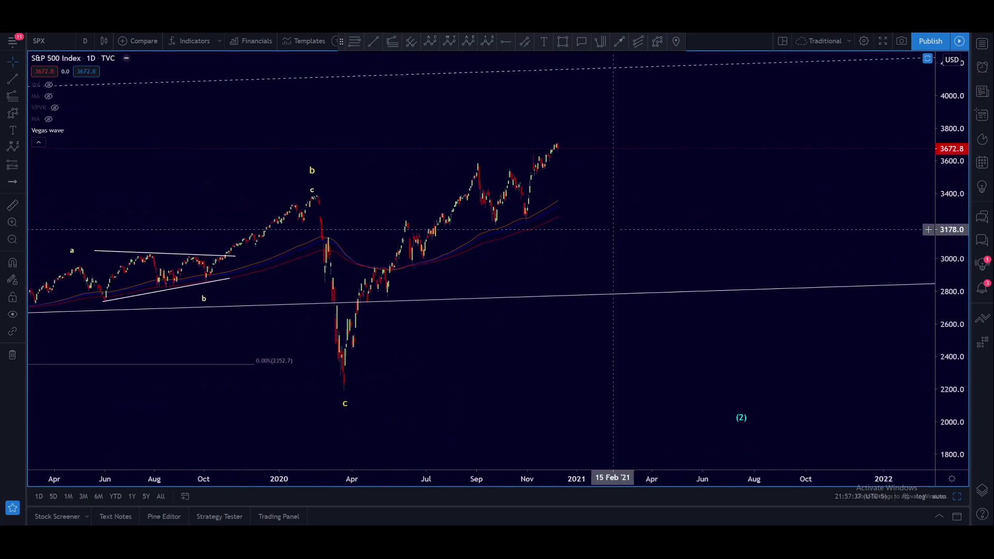
Bring back the RSI pane and draw a short trend line over the early 2020 price highs at wave c
{"action": "double_click", "coordinate": [602, 226]}
{"action": "left_click_drag", "start_coordinate": [619, 210], "coordinate": [701, 198]}
{"action": "scroll", "coordinate": [686, 195], "scroll_direction": "down", "scroll_amount": 3}
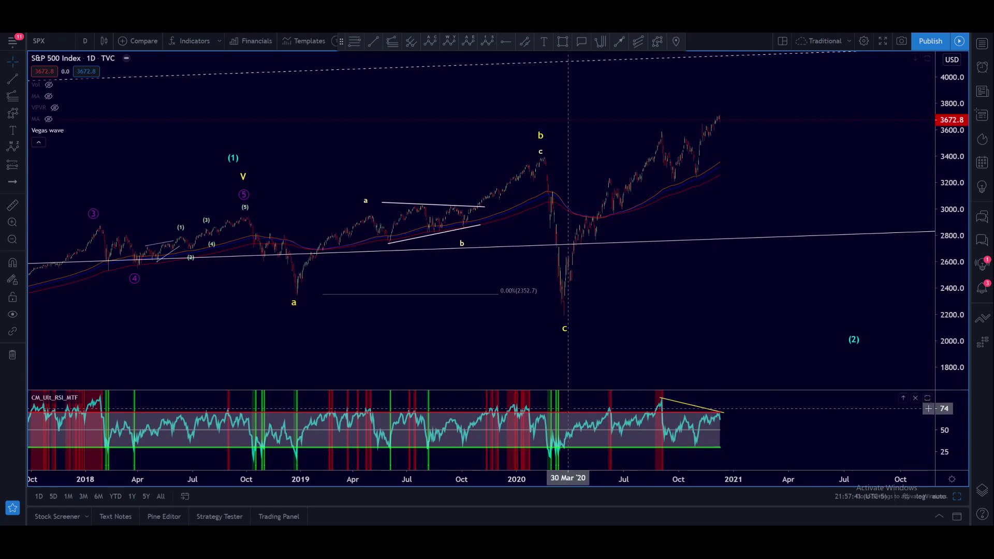
{"action": "scroll", "coordinate": [590, 290], "scroll_direction": "down", "scroll_amount": 3}
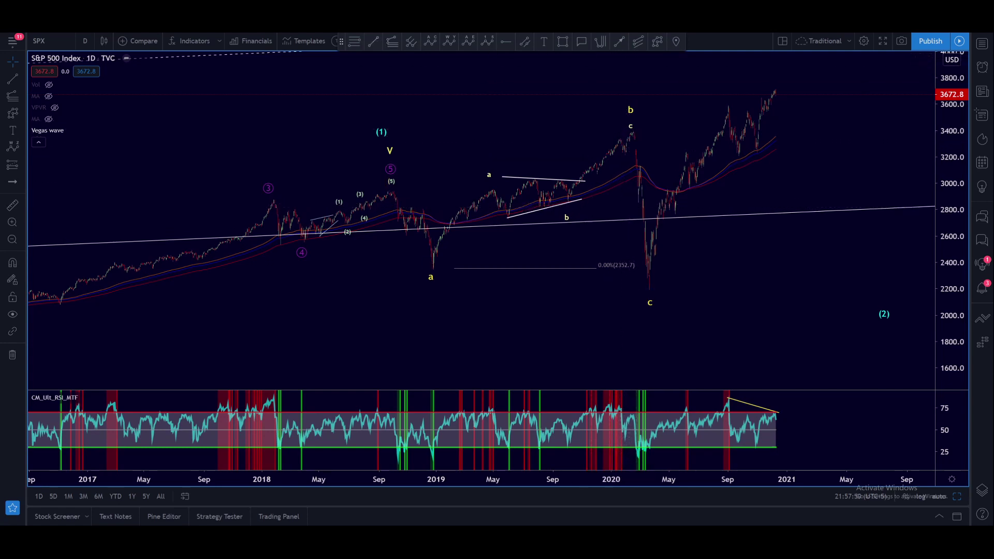
{"action": "key", "text": "alt+t"}
{"action": "left_click", "coordinate": [639, 127]}
{"action": "left_click", "coordinate": [515, 59]}
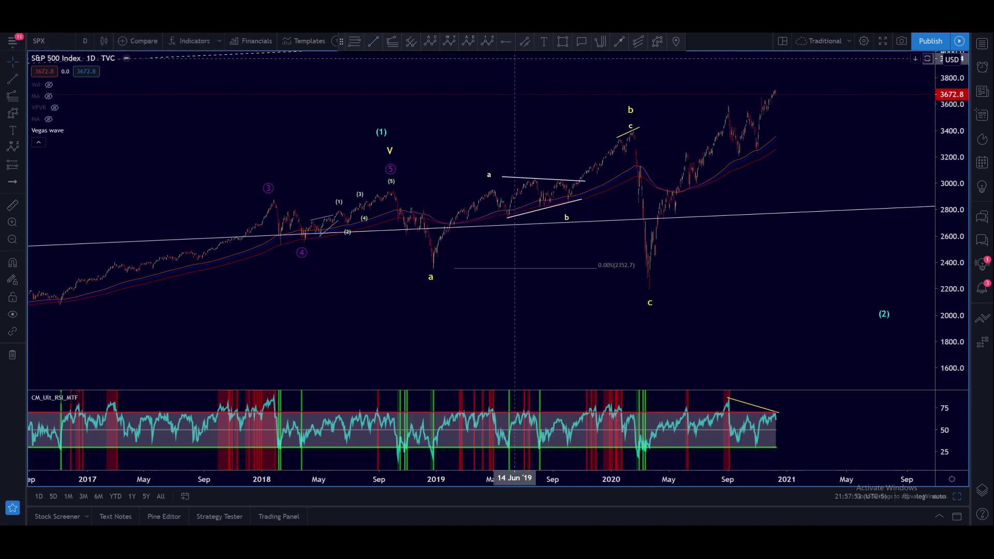
Draw trend lines over the early 2020 RSI peaks and over the late 2020 price highs from about 3600 to 3710
{"action": "left_click", "coordinate": [374, 43]}
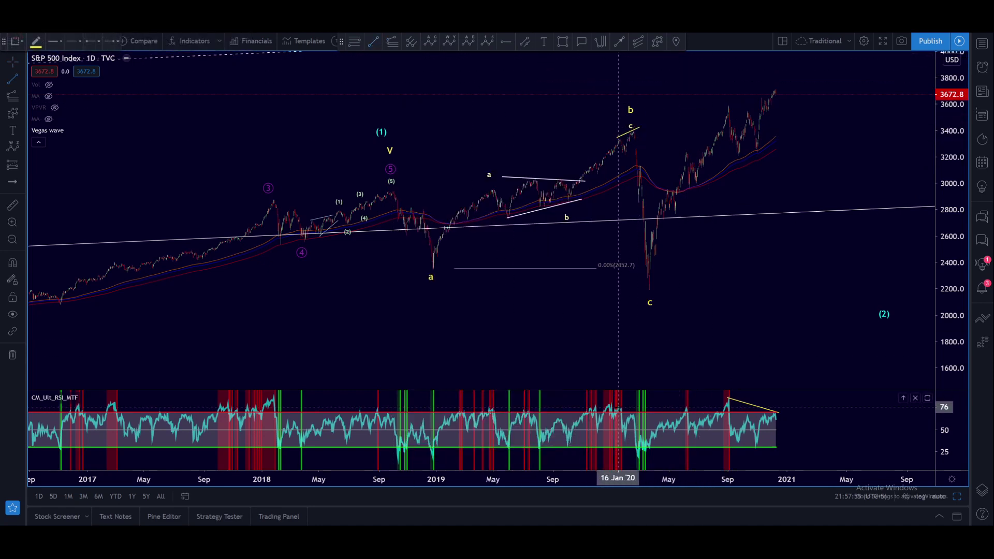
{"action": "left_click_drag", "start_coordinate": [618, 407], "coordinate": [635, 417]}
{"action": "double_click", "coordinate": [636, 415]}
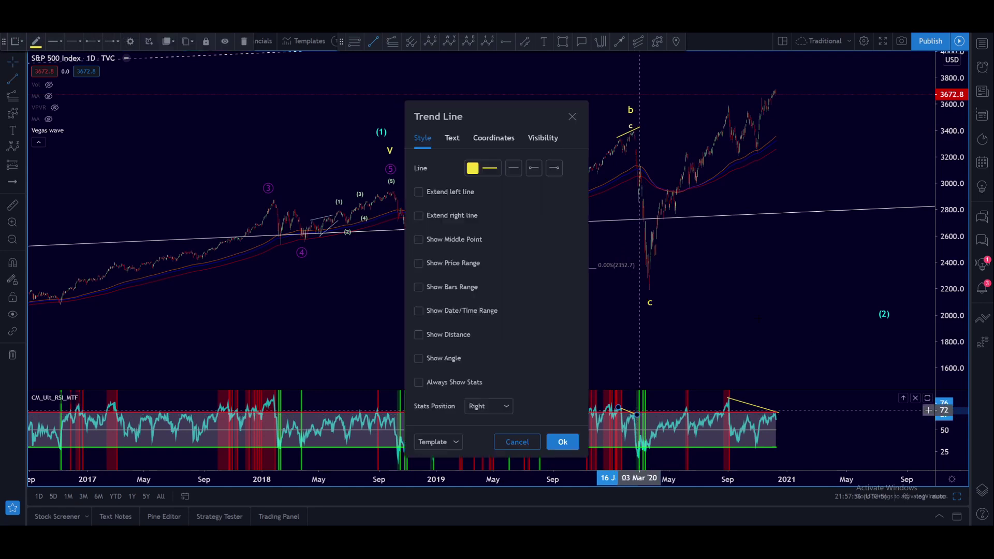
{"action": "left_click", "coordinate": [785, 379]}
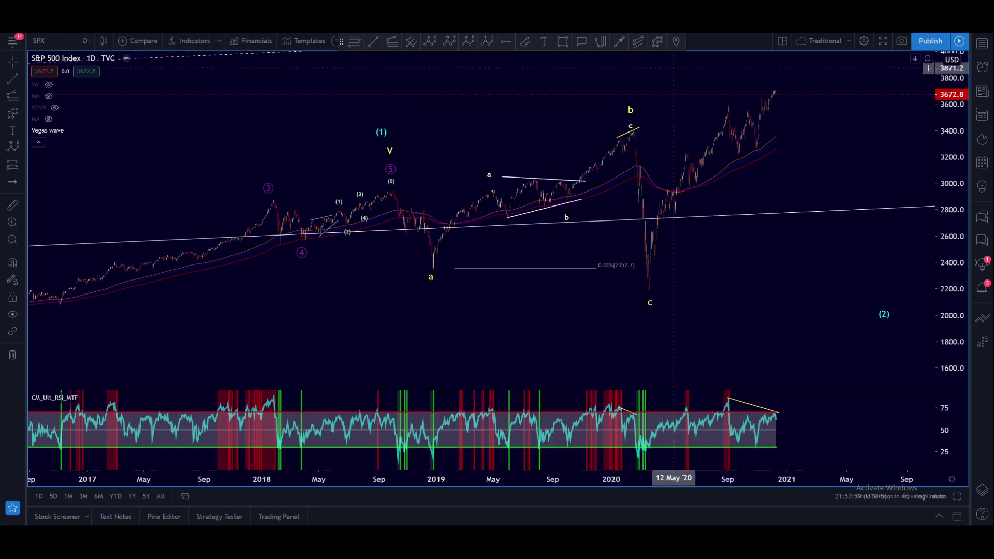
{"action": "left_click", "coordinate": [374, 41]}
{"action": "left_click_drag", "start_coordinate": [722, 105], "coordinate": [785, 90]}
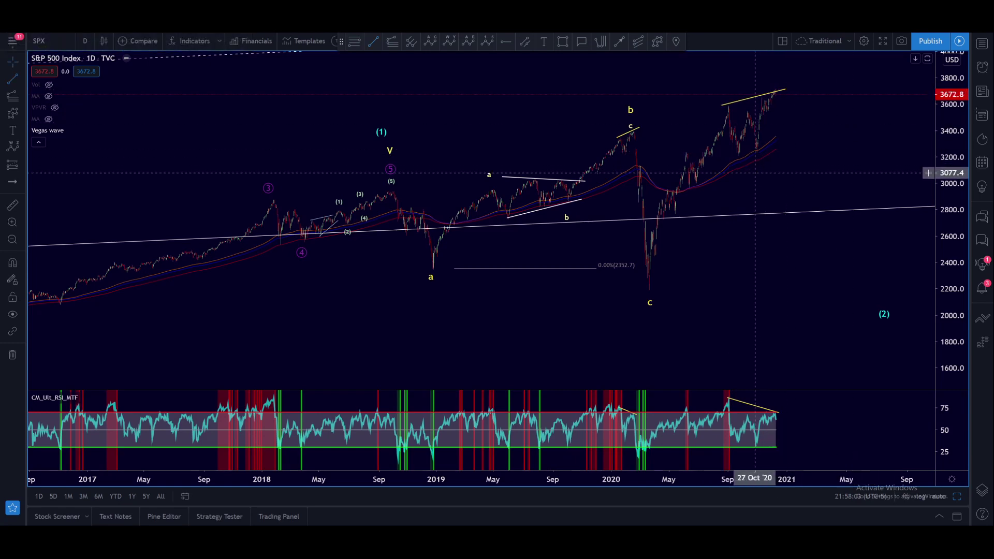
Draw divergence lines from April to September 2019, on price from about 2958 to 3030 and on RSI from about 77 to 61
{"action": "scroll", "coordinate": [737, 253], "scroll_direction": "down", "scroll_amount": 2}
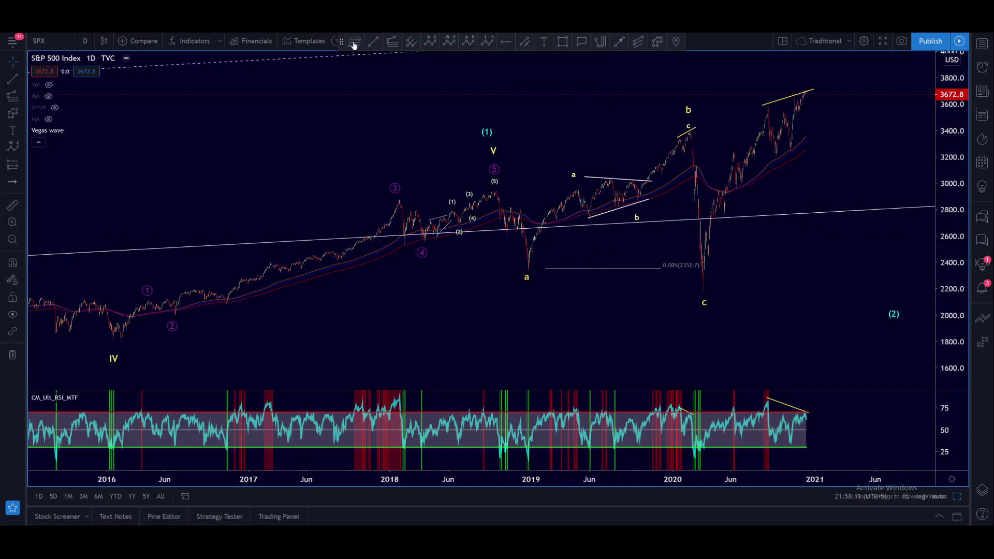
{"action": "key", "text": "alt+t"}
{"action": "left_click", "coordinate": [570, 189]}
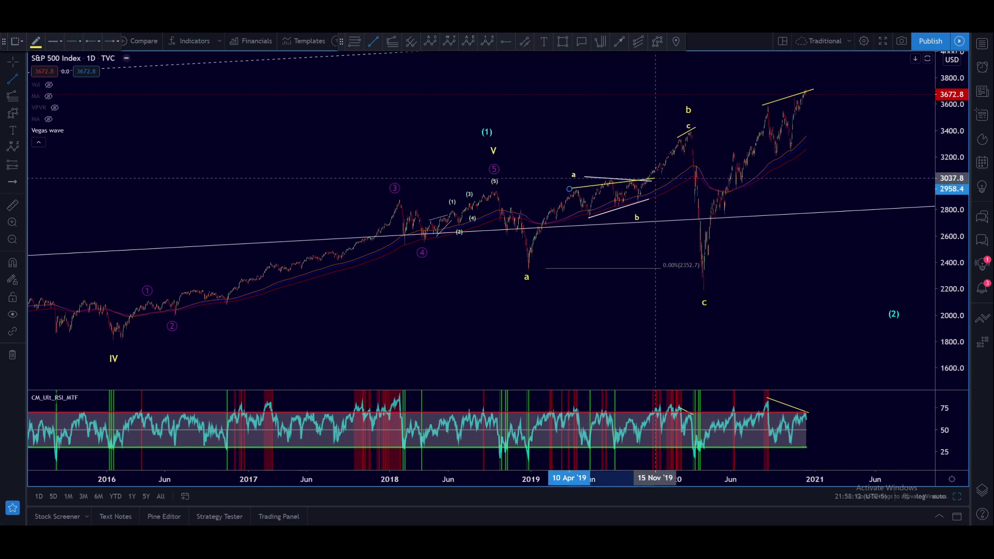
{"action": "left_click", "coordinate": [630, 180]}
{"action": "left_click", "coordinate": [375, 44]}
{"action": "left_click", "coordinate": [571, 405]}
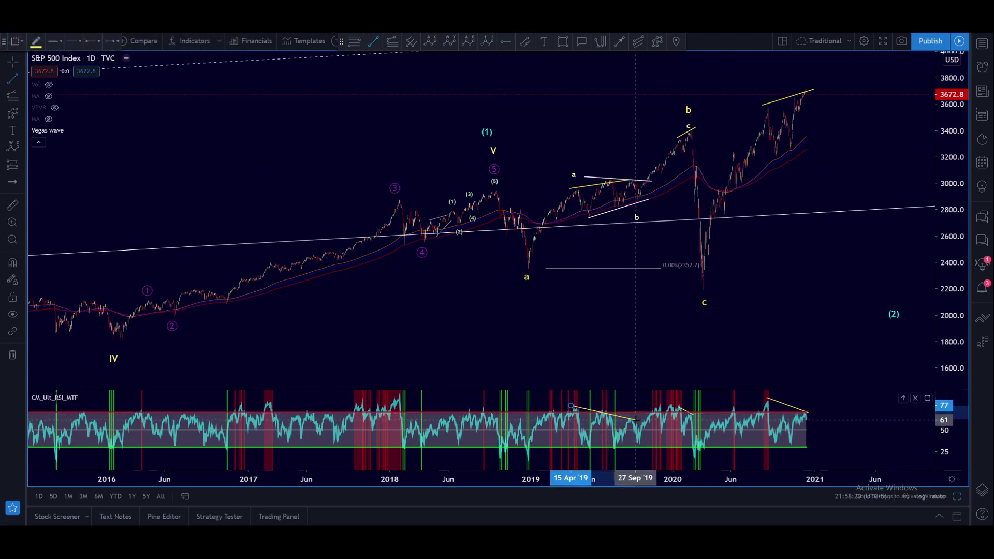
{"action": "left_click", "coordinate": [634, 419]}
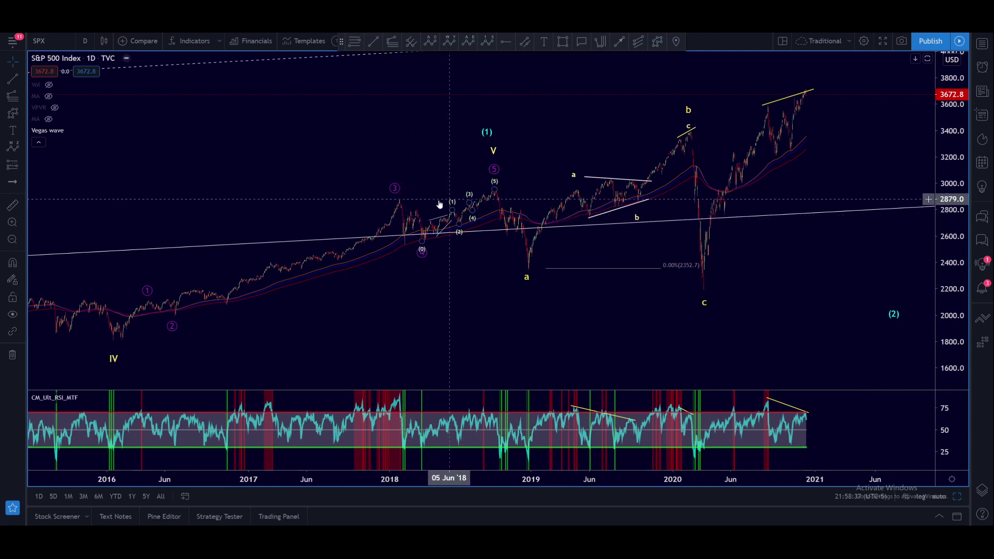
Draw divergence lines across the 2018 highs, on price from about 2870 to 2950 and on RSI from about 91 to 72
{"action": "key", "text": "alt+t"}
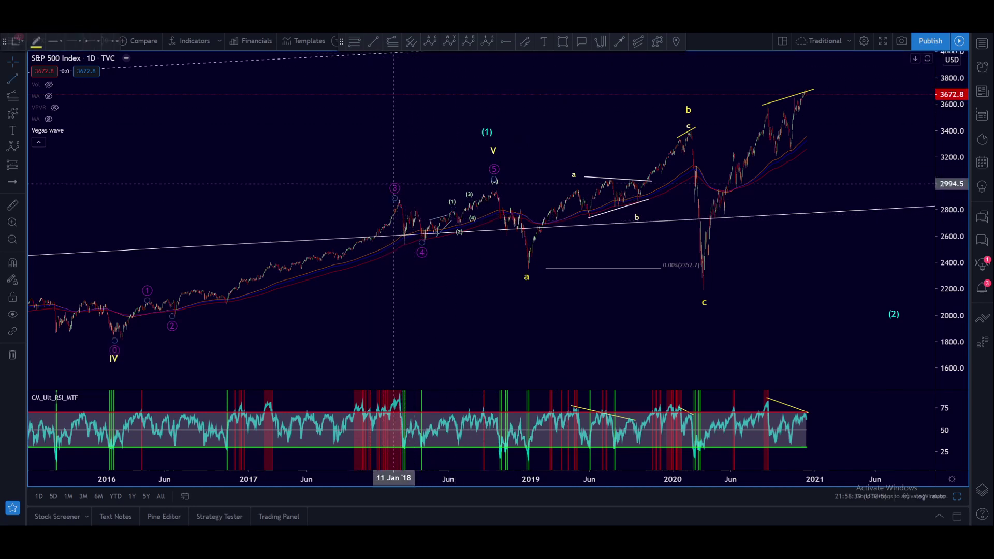
{"action": "left_click", "coordinate": [394, 201]}
{"action": "left_click", "coordinate": [527, 190]}
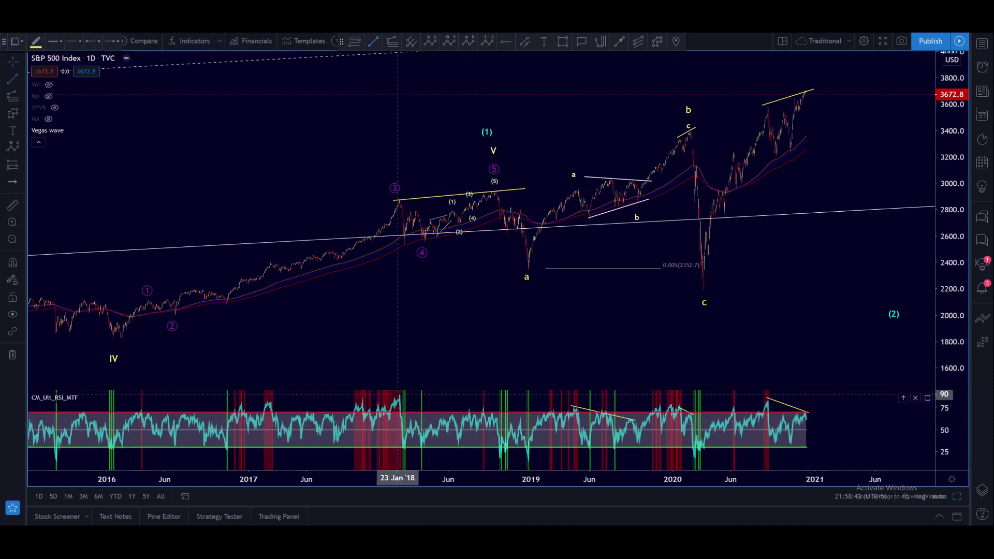
{"action": "left_click", "coordinate": [398, 394]}
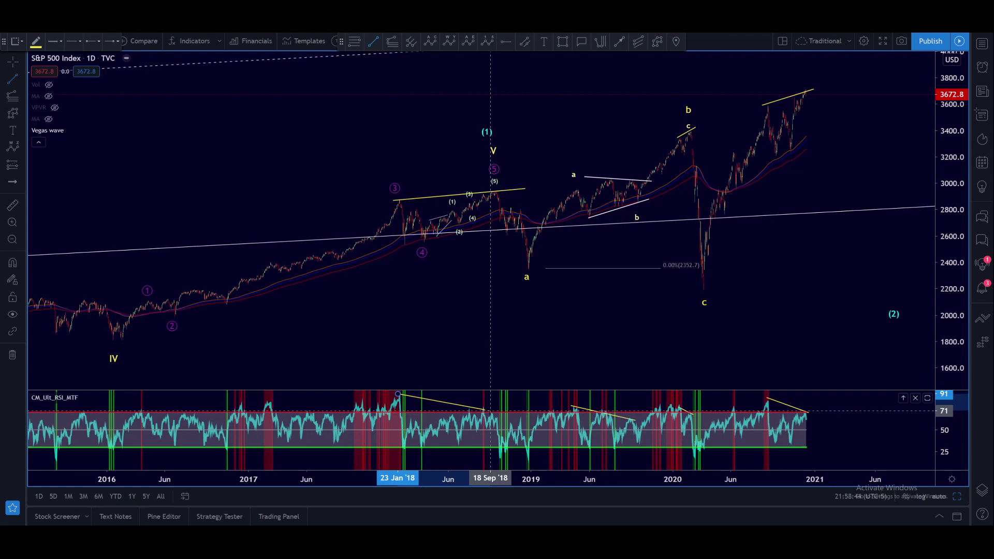
{"action": "left_click", "coordinate": [487, 410]}
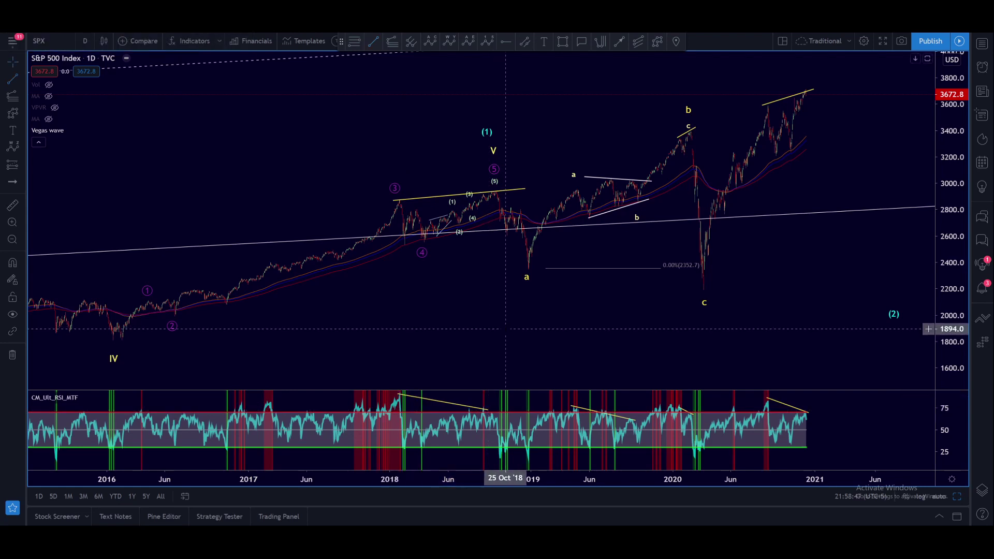
Delete the RSI trend lines over the 2018, 2019 and late 2020 peaks
{"action": "scroll", "coordinate": [506, 329], "scroll_direction": "down", "scroll_amount": 3}
{"action": "scroll", "coordinate": [618, 251], "scroll_direction": "down", "scroll_amount": 1}
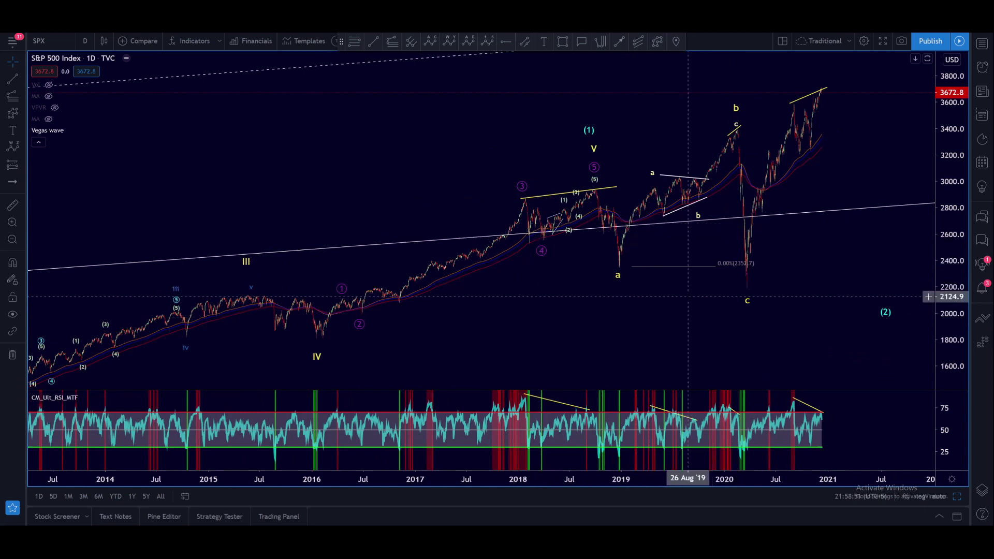
{"action": "left_click", "coordinate": [557, 402]}
{"action": "key", "text": "Delete"}
{"action": "left_click", "coordinate": [687, 416]}
{"action": "key", "text": "Delete"}
{"action": "left_click", "coordinate": [804, 403]}
{"action": "key", "text": "Delete"}
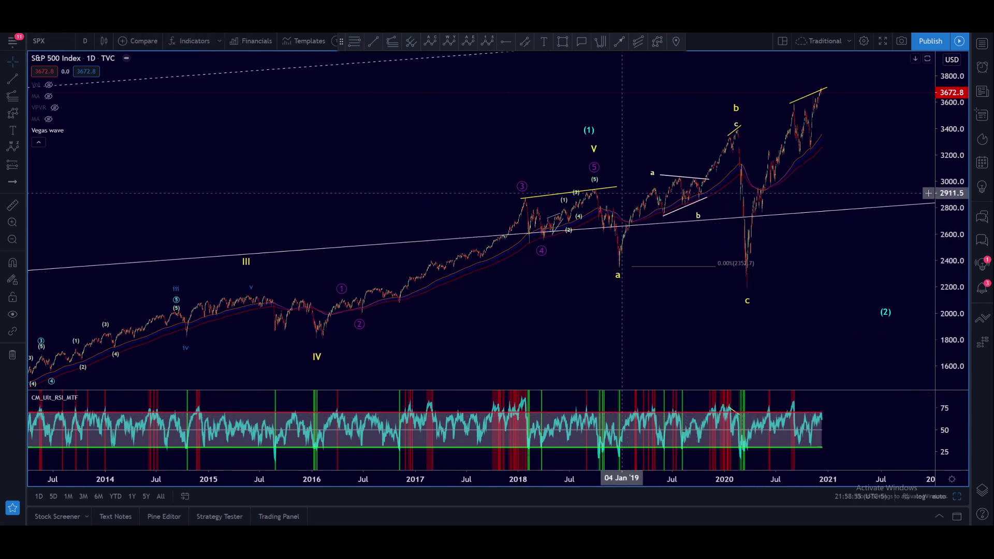
Maximize the price pane so the RSI pane is hidden, and delete the yellow trend line over the late 2020 highs
{"action": "scroll", "coordinate": [794, 282], "scroll_direction": "up", "scroll_amount": 5}
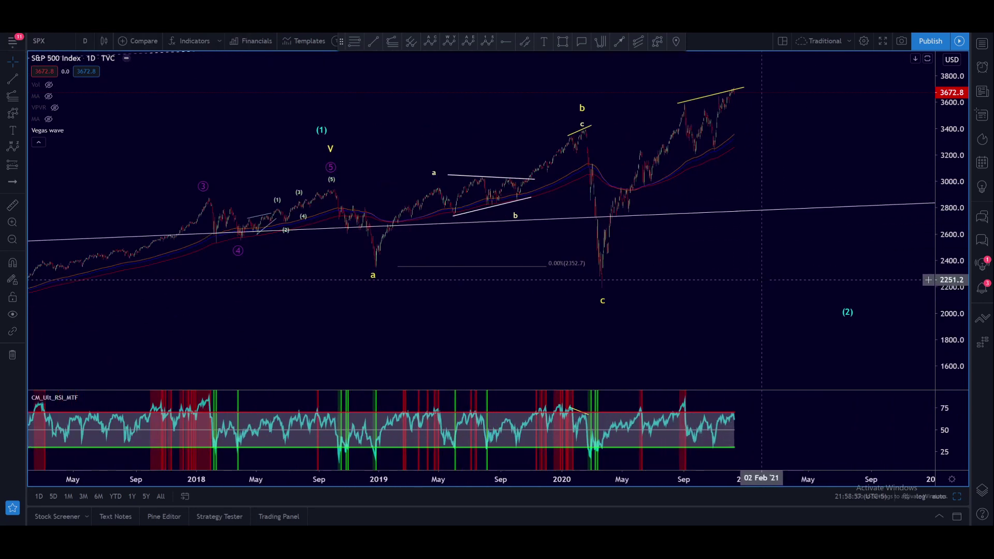
{"action": "left_click_drag", "start_coordinate": [757, 304], "coordinate": [750, 322]}
{"action": "double_click", "coordinate": [750, 322]}
{"action": "scroll", "coordinate": [788, 316], "scroll_direction": "up", "scroll_amount": 4}
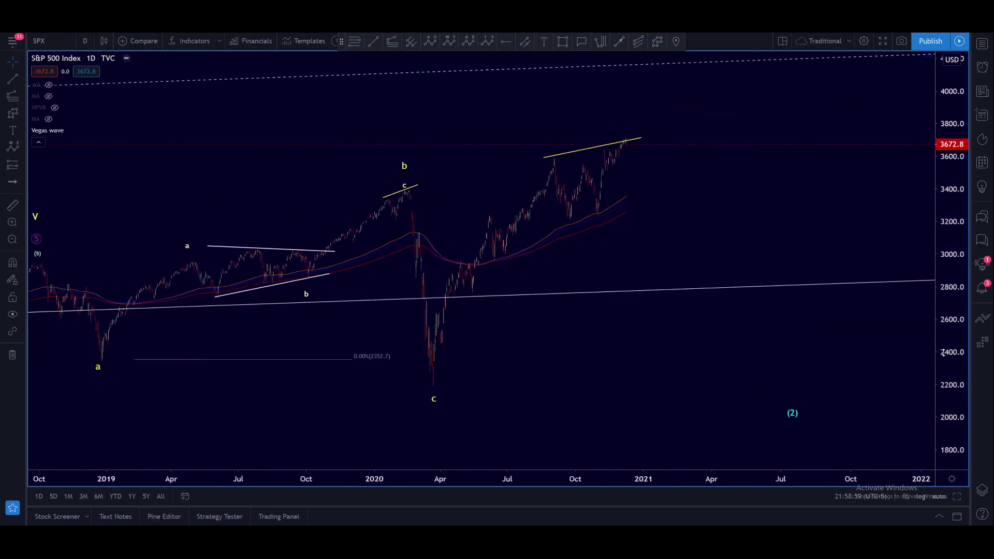
{"action": "left_click_drag", "start_coordinate": [945, 354], "coordinate": [944, 327]}
{"action": "left_click_drag", "start_coordinate": [793, 210], "coordinate": [797, 237]}
{"action": "scroll", "coordinate": [797, 237], "scroll_direction": "up", "scroll_amount": 5}
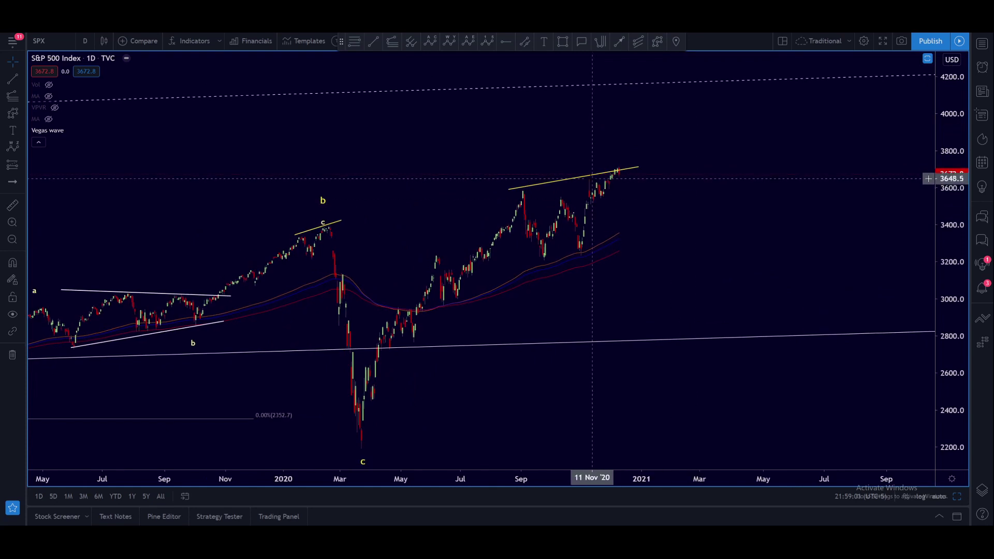
{"action": "left_click", "coordinate": [629, 169]}
{"action": "key", "text": "Delete"}
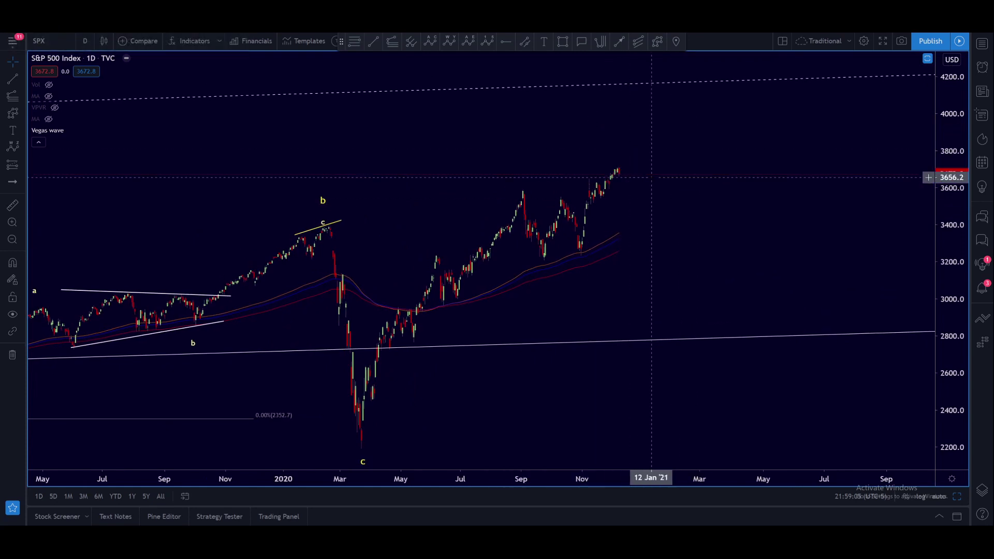
Draw a zigzag path over the latest candles, from about 3650 in November 2020 through about 3500 and 3710 to about 3820 in January 2021
{"action": "left_click", "coordinate": [657, 42]}
{"action": "left_click", "coordinate": [583, 178]}
{"action": "left_click", "coordinate": [597, 204]}
{"action": "left_click", "coordinate": [617, 168]}
{"action": "left_click", "coordinate": [634, 207]}
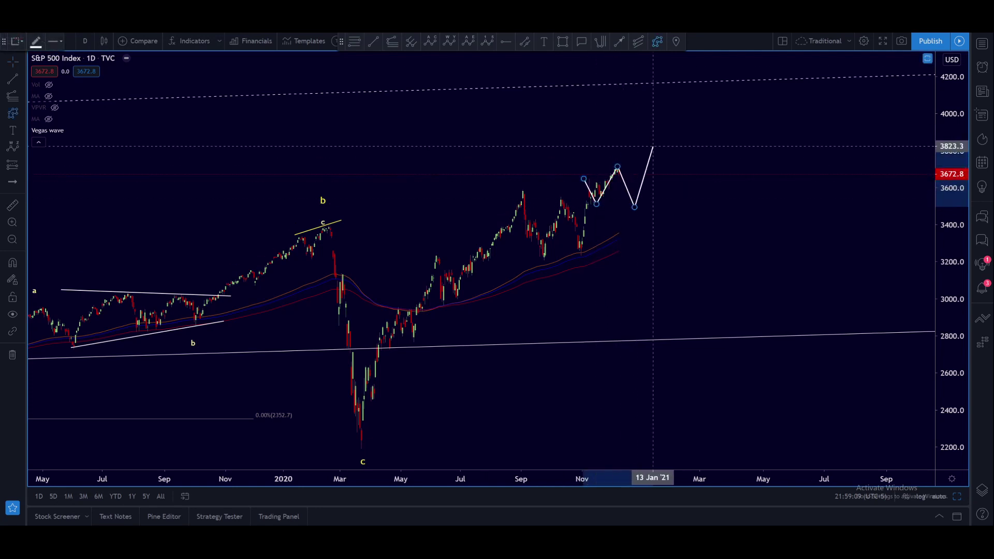
{"action": "left_click", "coordinate": [654, 145]}
Delete the white zigzag path at the late 2020 highs and show the wave count back to 2009
{"action": "scroll", "coordinate": [803, 255], "scroll_direction": "down", "scroll_amount": 2}
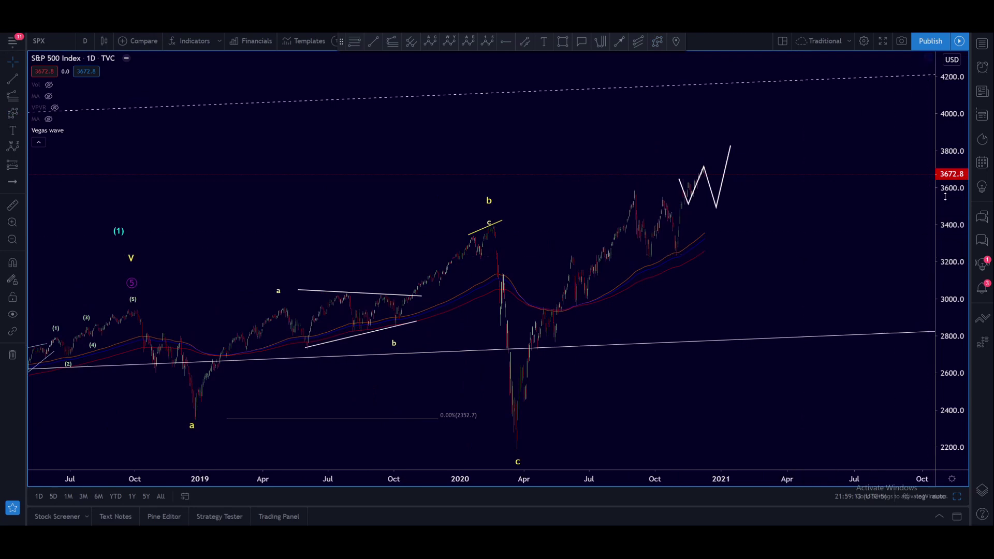
{"action": "scroll", "coordinate": [829, 227], "scroll_direction": "down", "scroll_amount": 3}
{"action": "scroll", "coordinate": [854, 212], "scroll_direction": "down", "scroll_amount": 5}
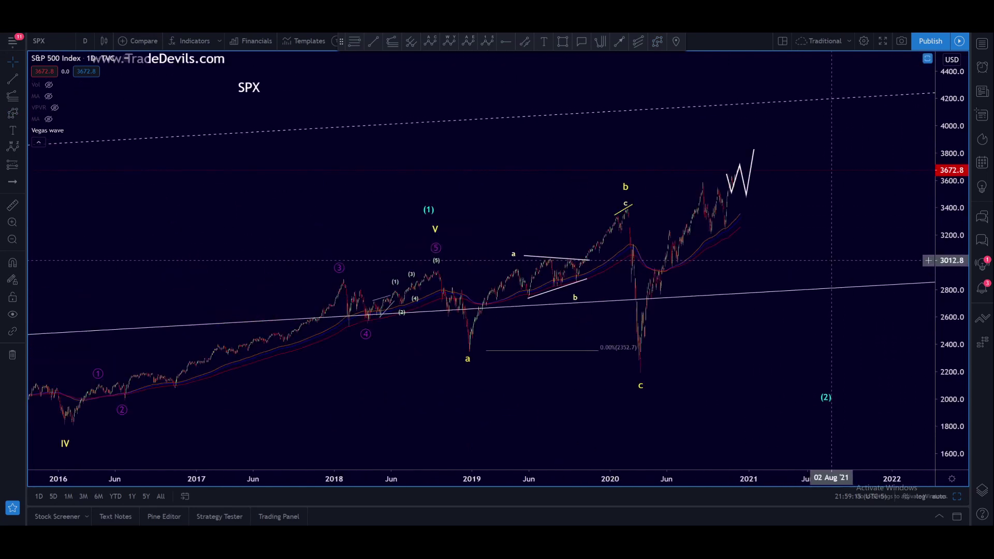
{"action": "left_click_drag", "start_coordinate": [803, 222], "coordinate": [805, 221]}
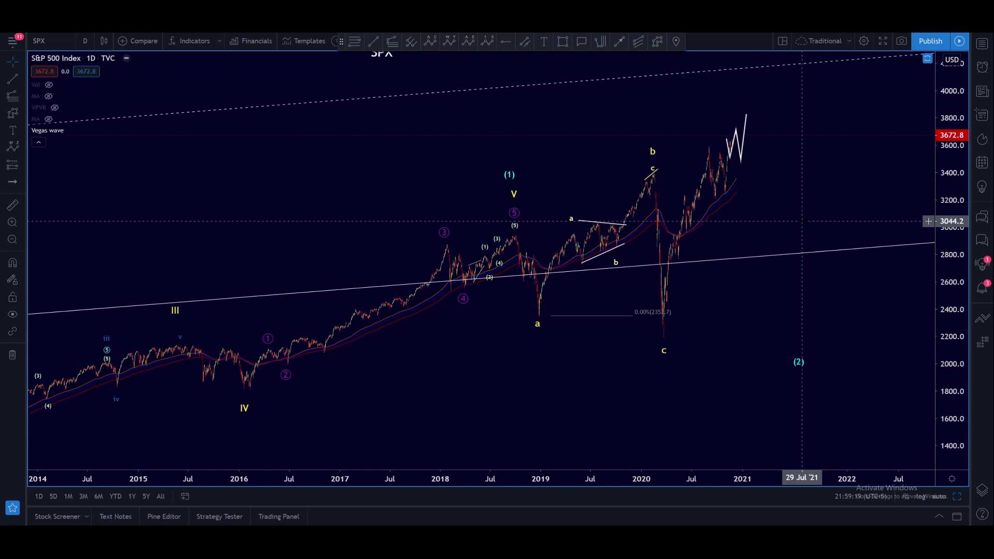
{"action": "left_click", "coordinate": [741, 152]}
{"action": "key", "text": "Delete"}
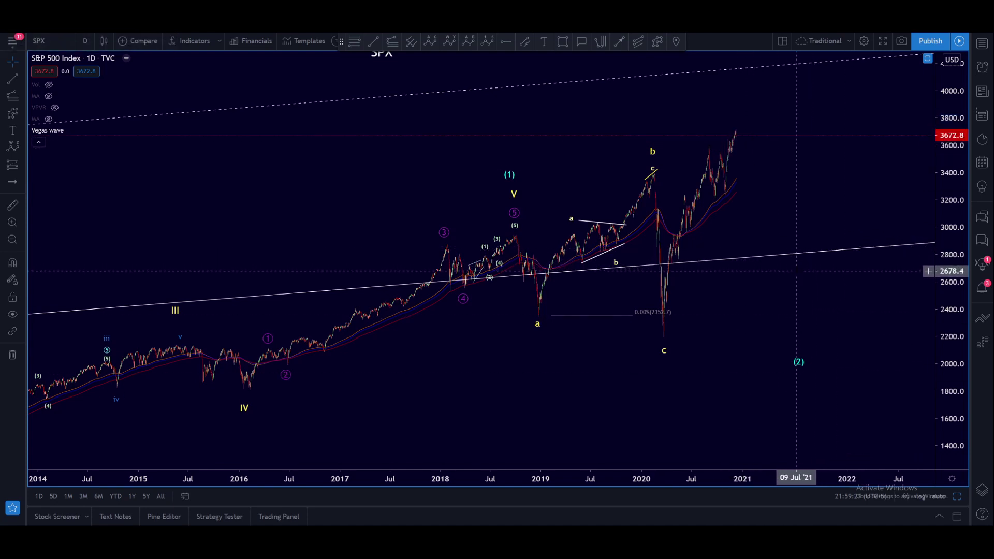
{"action": "scroll", "coordinate": [796, 271], "scroll_direction": "down", "scroll_amount": 3}
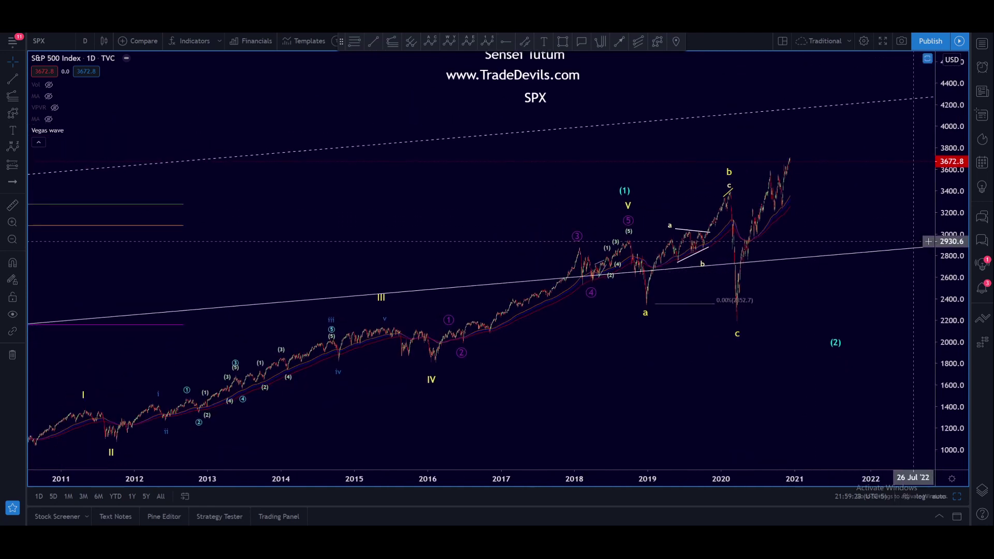
{"action": "scroll", "coordinate": [914, 241], "scroll_direction": "down", "scroll_amount": 3}
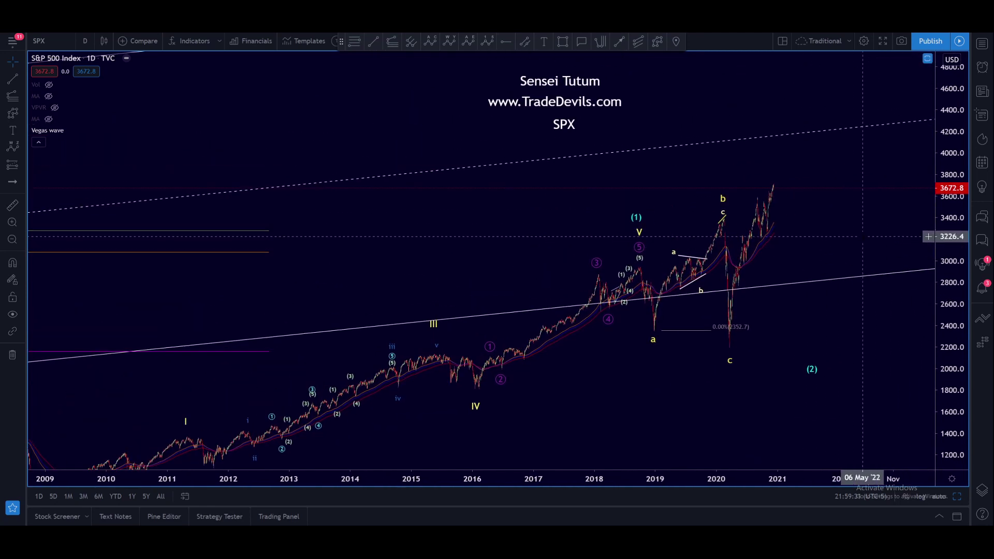